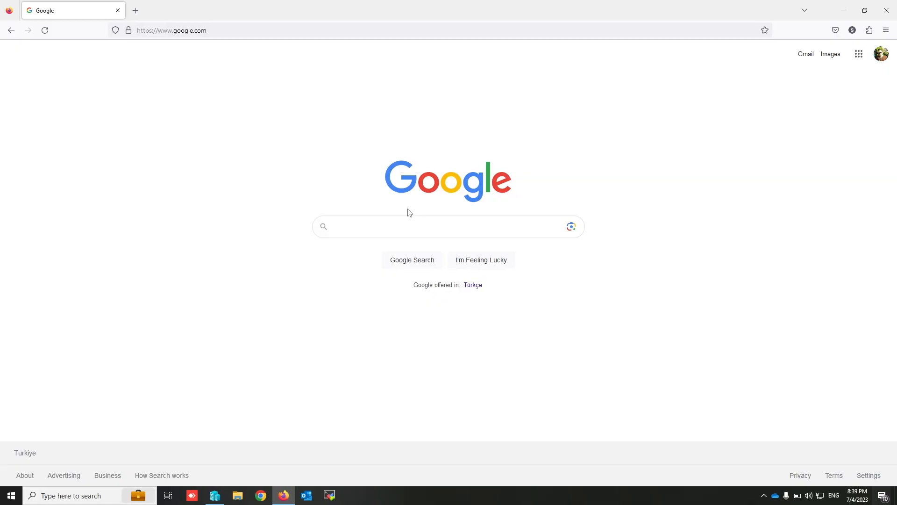
- Search Google for "download mikrotik iso" and open MikroTik's official RouterOS download page
left_click(419, 223)
type("downl")
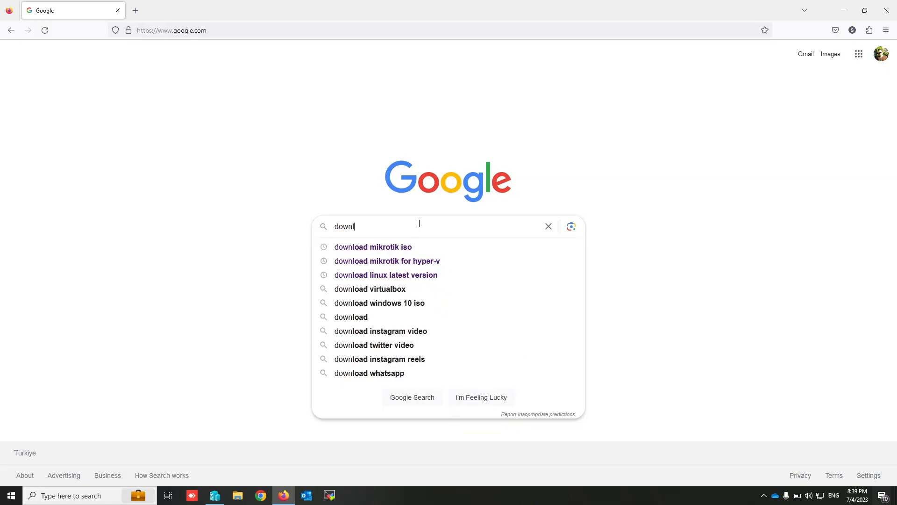
type("oad mik")
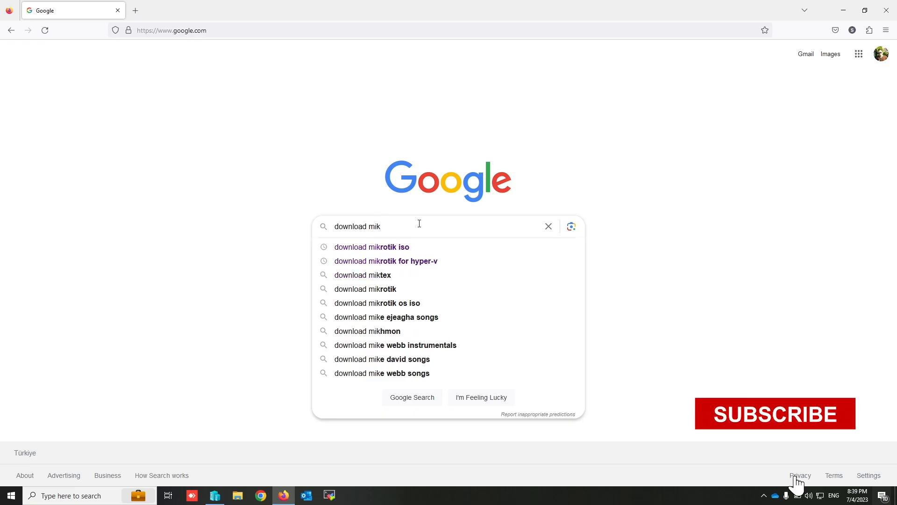
type("rotik iso")
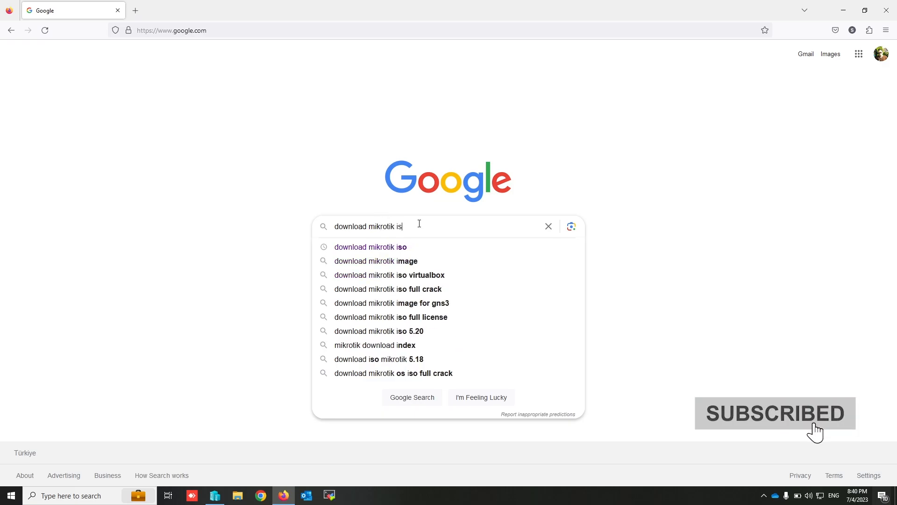
key("Return")
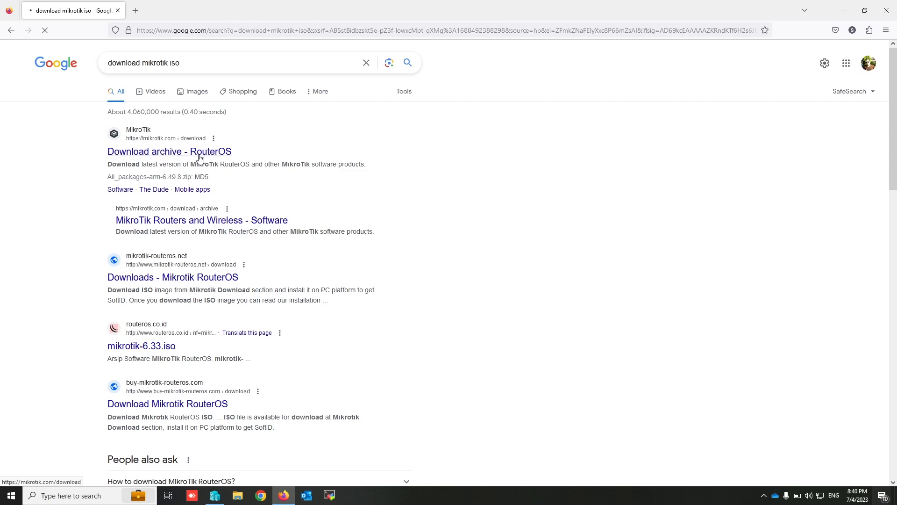
left_click(175, 157)
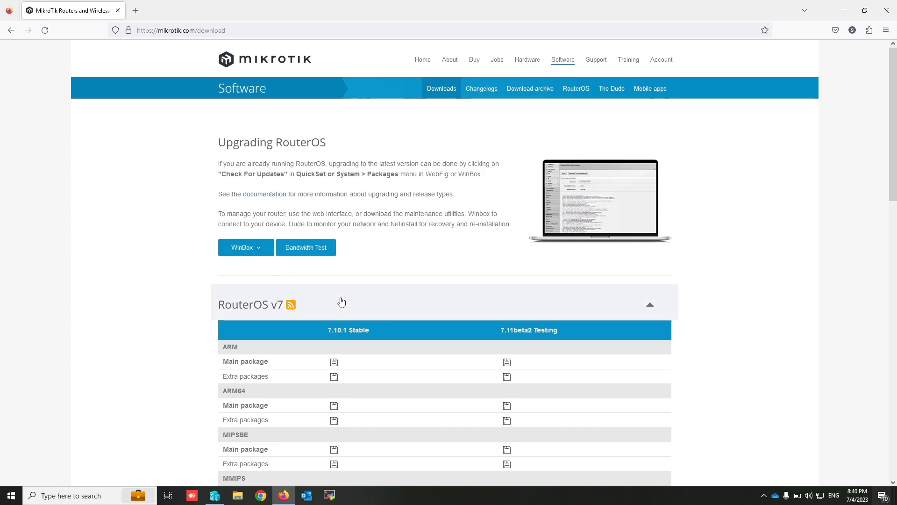
- Download the X86 CD Image of RouterOS 7.10.1 Stable and dismiss the download dialog once it completes
scroll(340, 300, "down", 3)
scroll(340, 300, "down", 5)
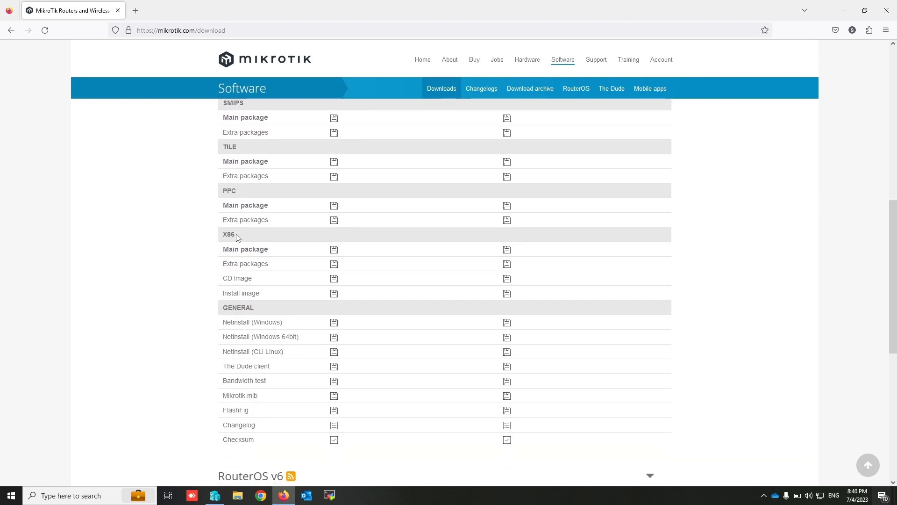
left_click(335, 279)
left_click(438, 283)
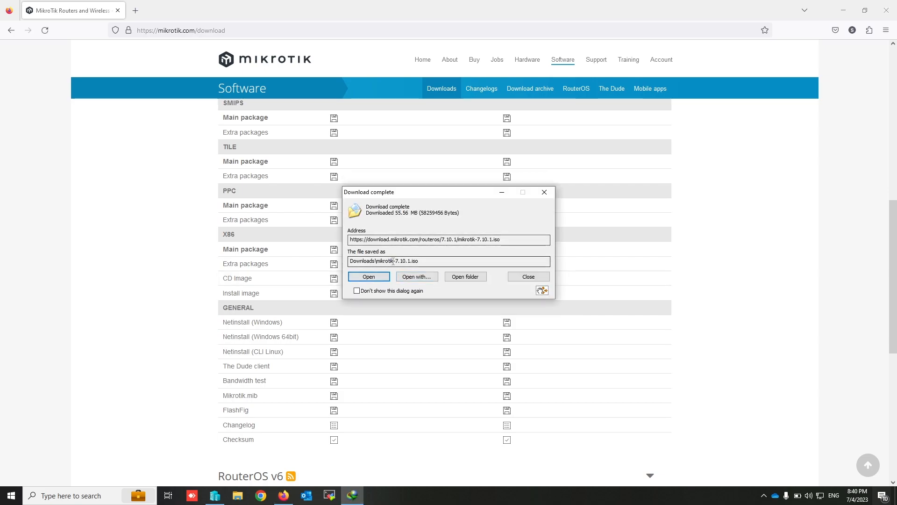
left_click(527, 276)
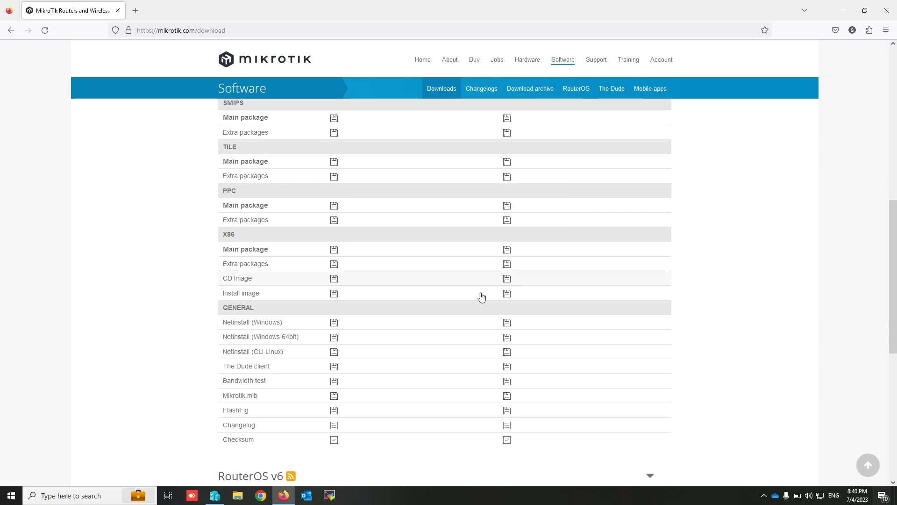
- Switch to Hyper-V Manager and start a new virtual machine named "Mikrotik OS" in the default storage location
left_click(212, 496)
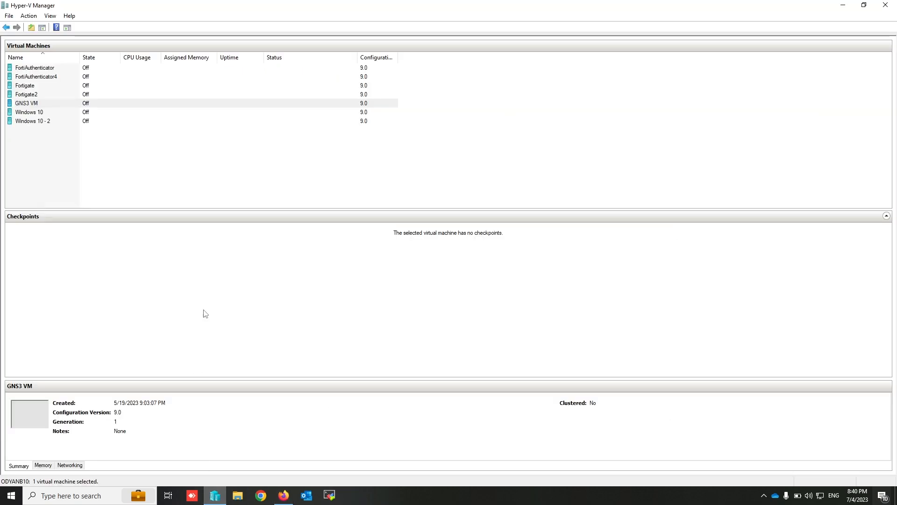
left_click(60, 140)
right_click(60, 140)
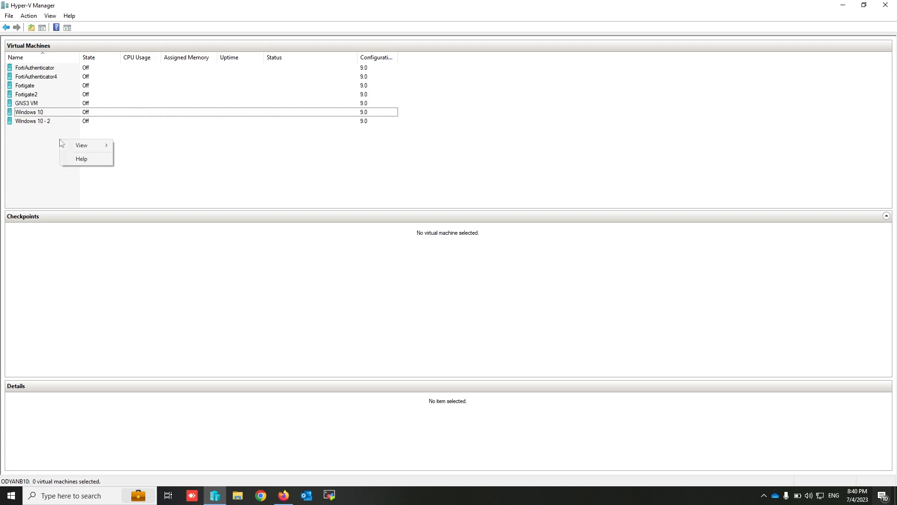
left_click(28, 16)
mouse_move(54, 42)
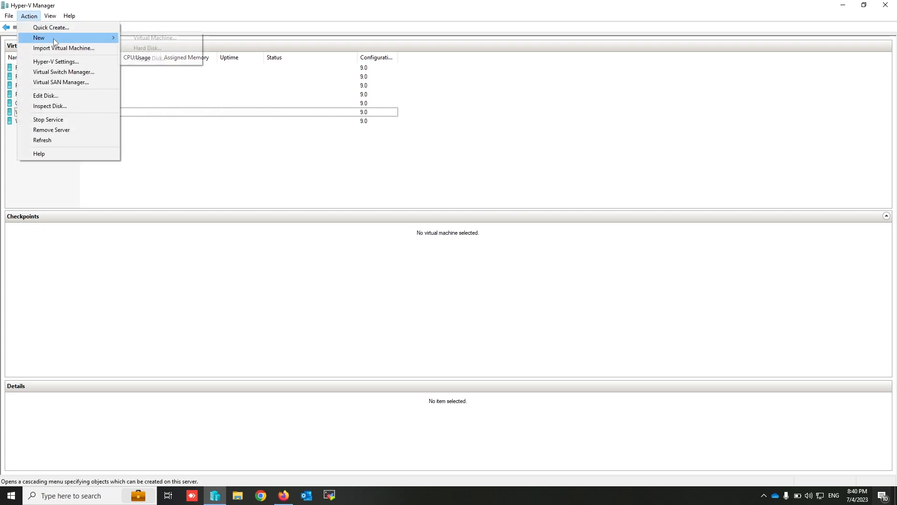
left_click(158, 38)
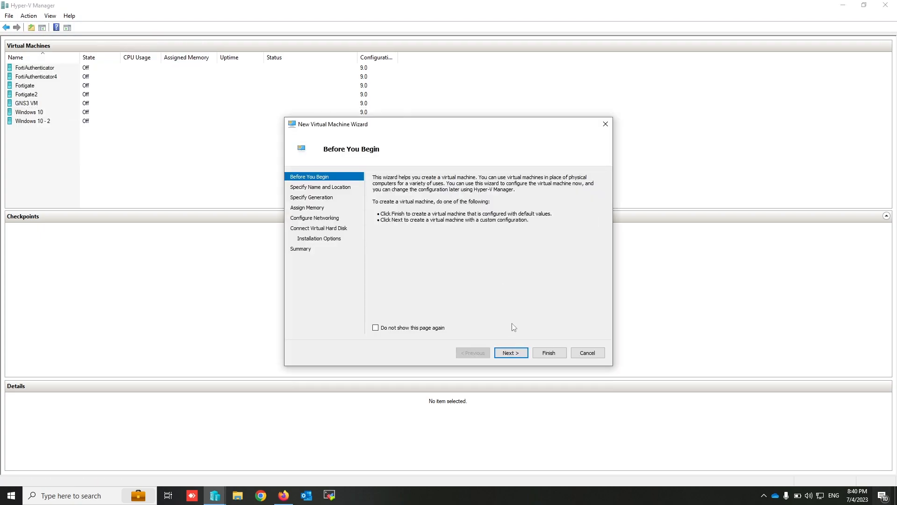
left_click(511, 353)
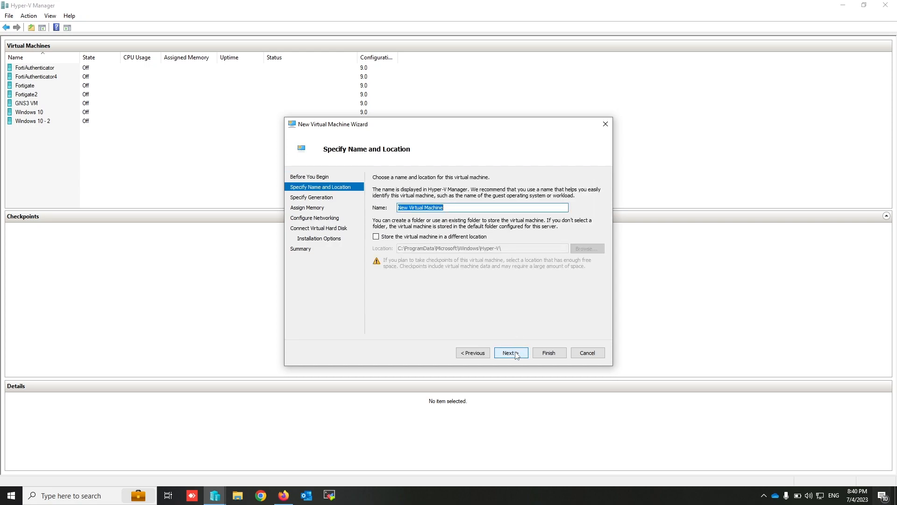
type("Mikrotik OS")
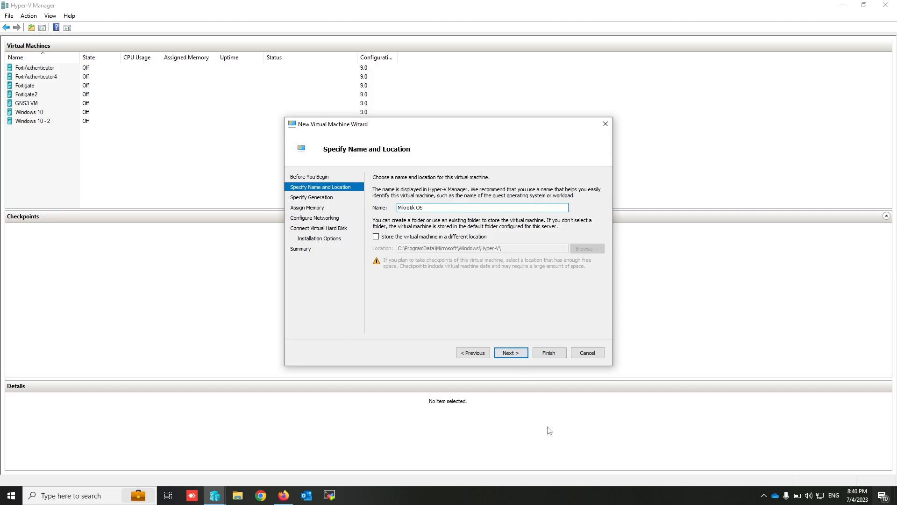
left_click(510, 354)
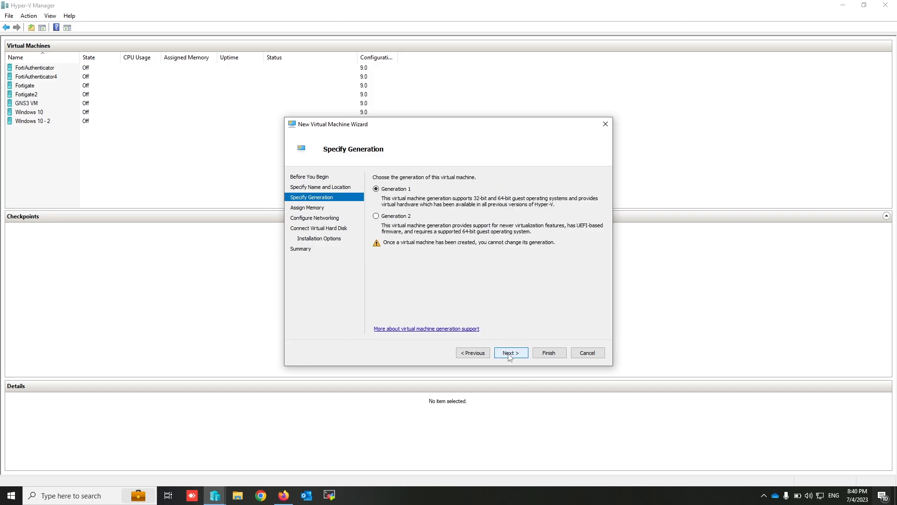
- Accept Generation 1 and the default memory for the virtual machine, and connect its network adapter to Network 10
left_click(510, 354)
left_click(510, 353)
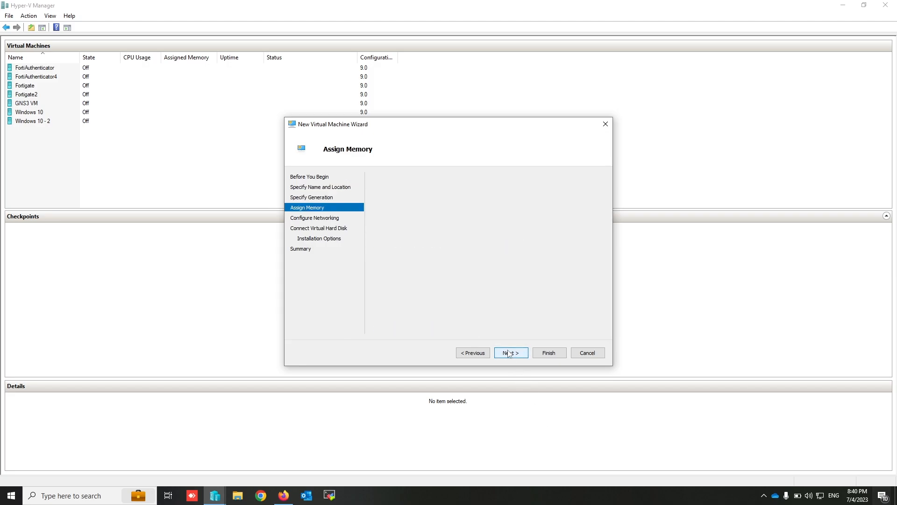
left_click(474, 196)
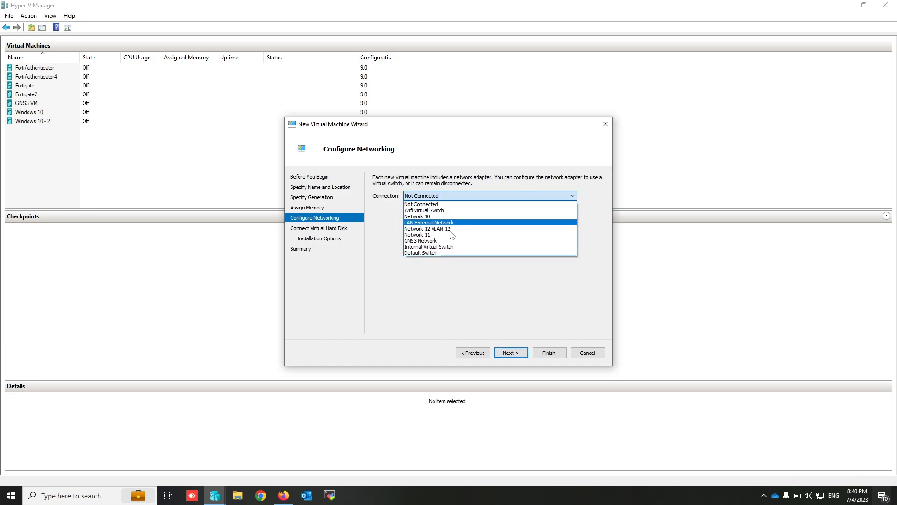
left_click(425, 217)
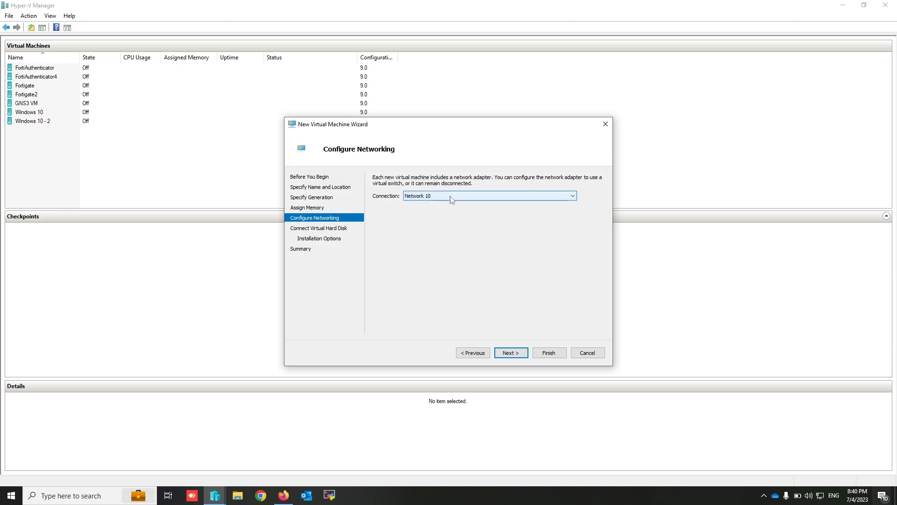
left_click(514, 356)
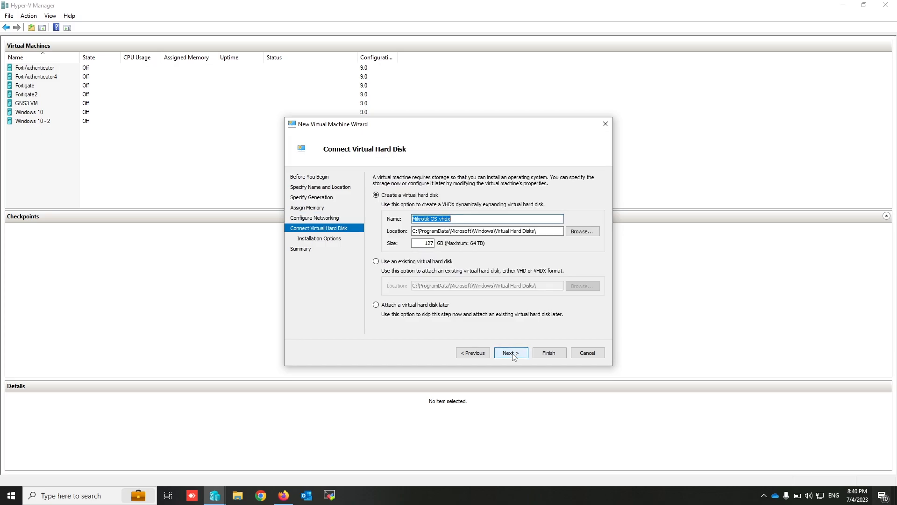
- Create a new virtual hard disk for the machine with a size of 5 GB, keeping its default name and location
double_click(428, 244)
type("5")
left_click(511, 353)
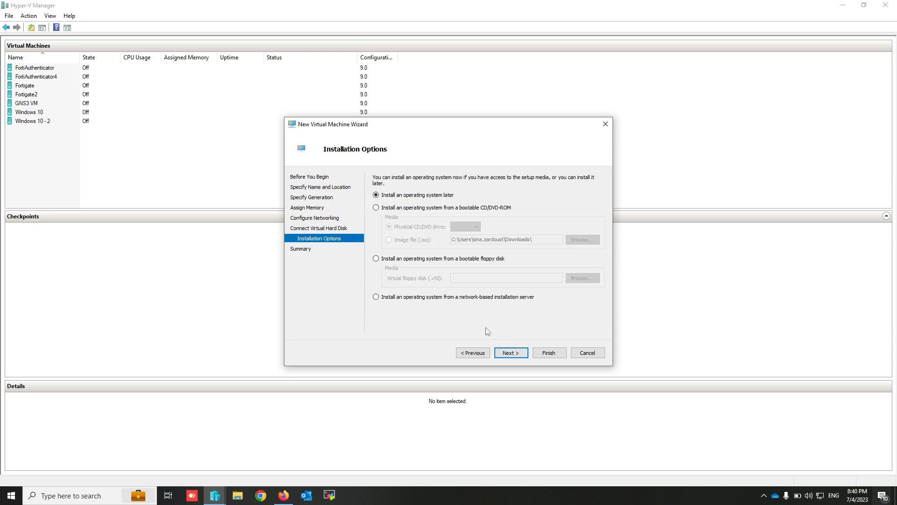
- Set the operating system to install from the image file mikrotik-7.10.1.iso in Downloads and finish creating the virtual machine
left_click(401, 211)
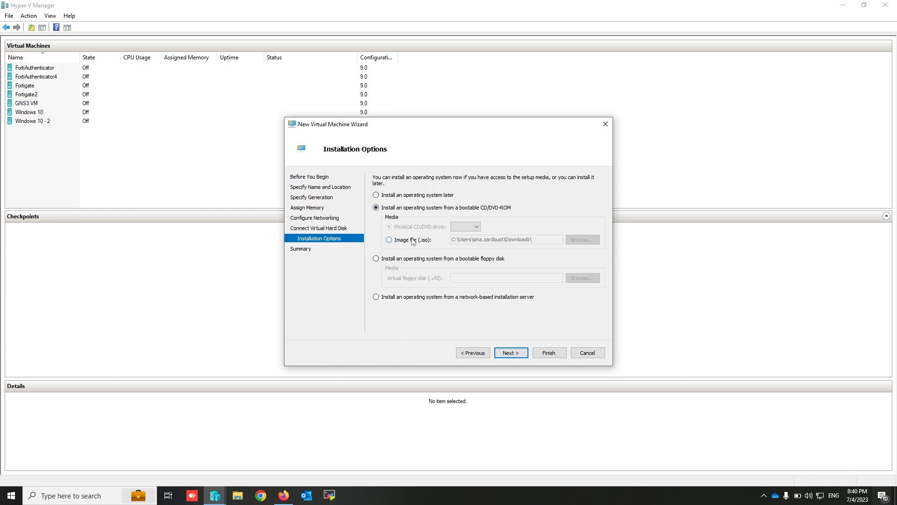
left_click(414, 240)
left_click(571, 242)
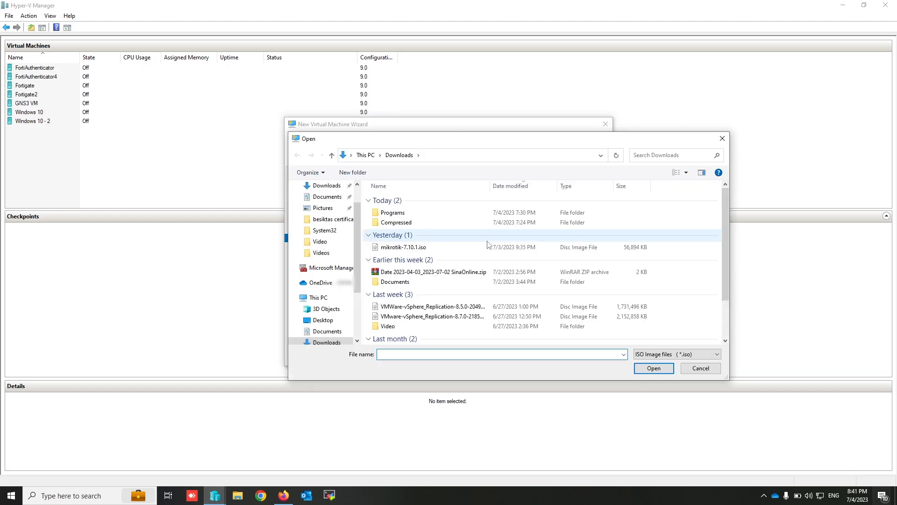
double_click(412, 251)
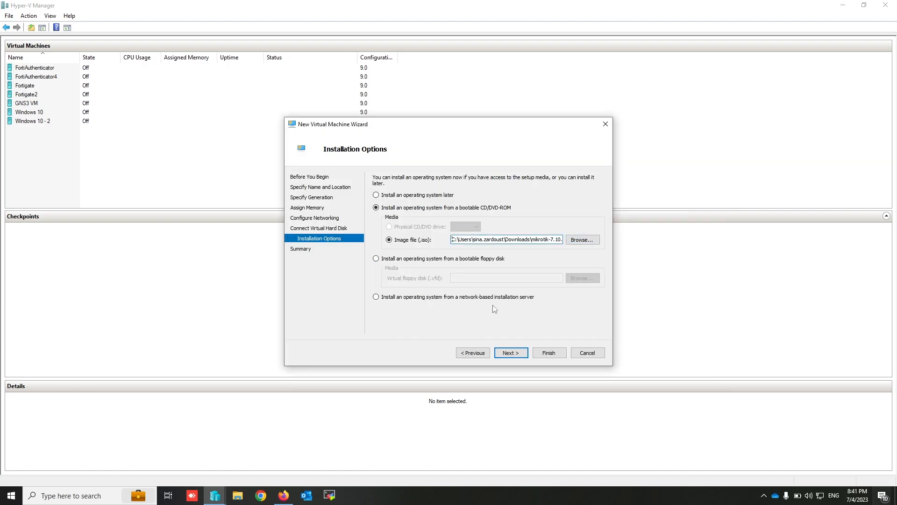
left_click(511, 353)
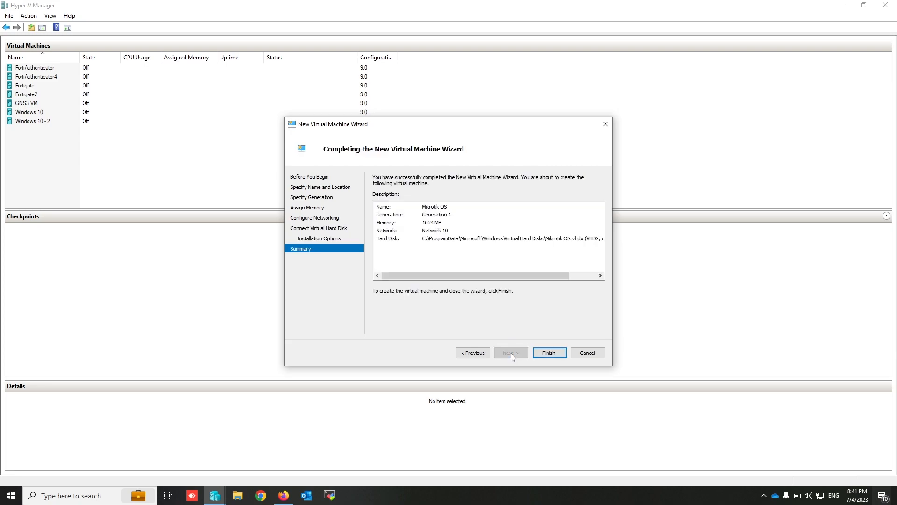
left_click(549, 354)
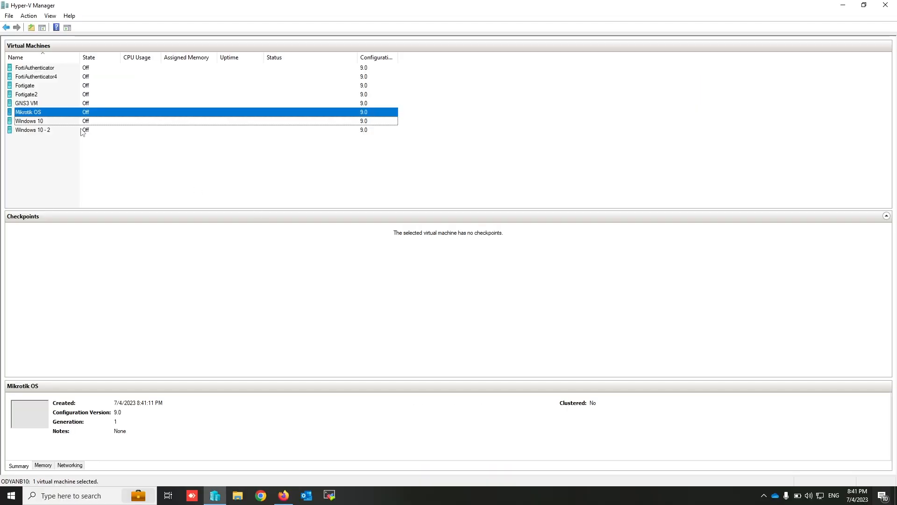
- Add a second network adapter to the Mikrotik OS virtual machine, connect it to Network 11 and apply the change
right_click(65, 115)
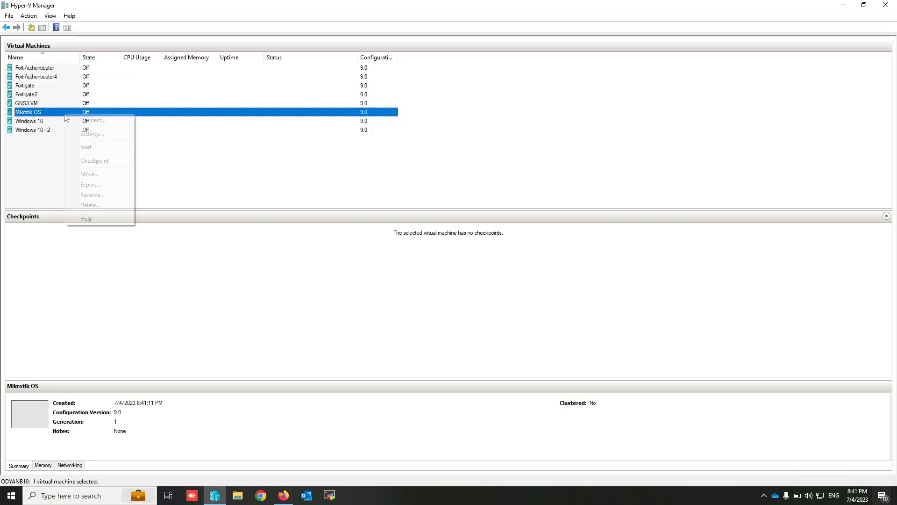
left_click(100, 131)
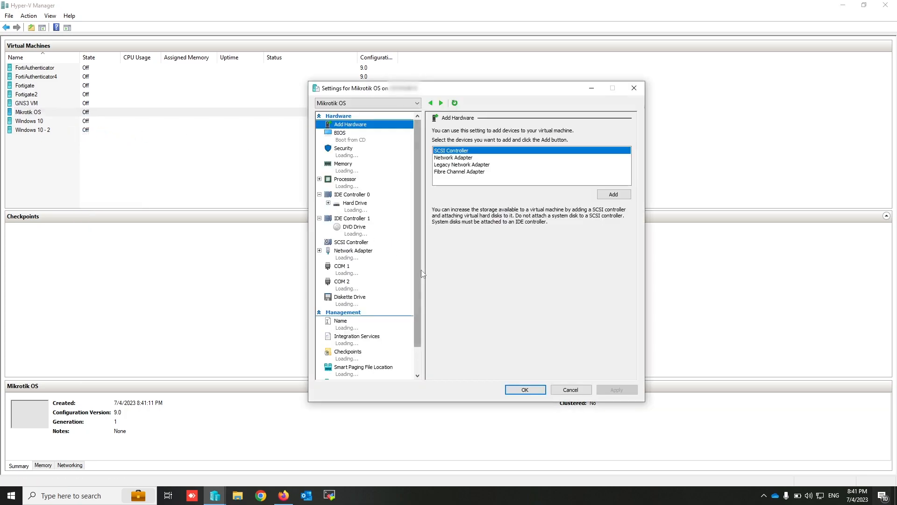
left_click(356, 255)
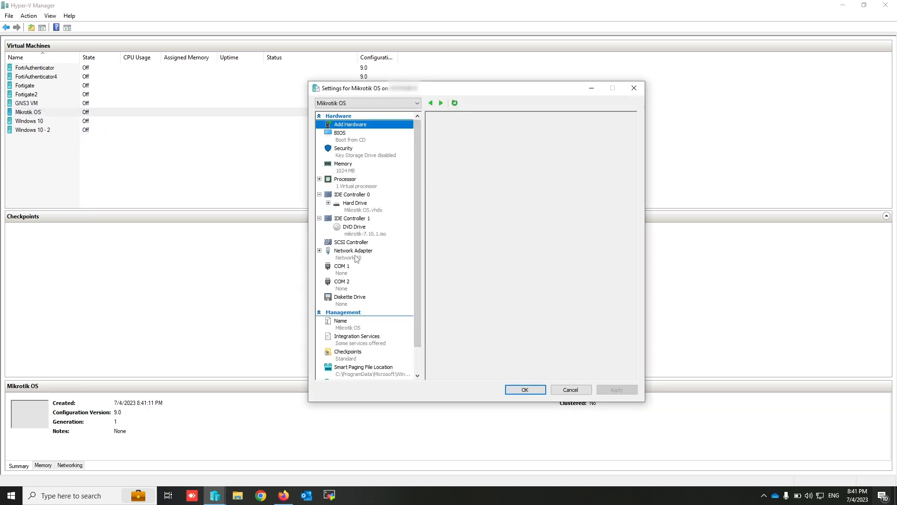
left_click(360, 125)
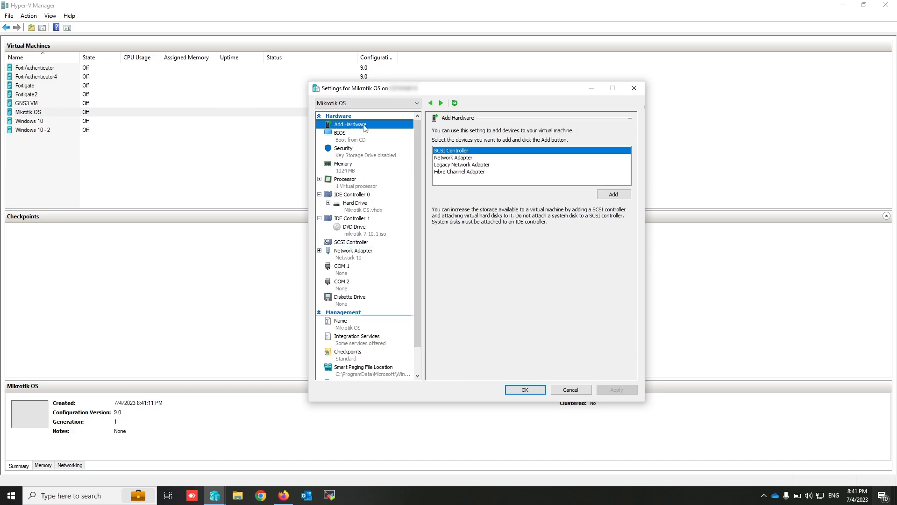
left_click(474, 158)
left_click(614, 195)
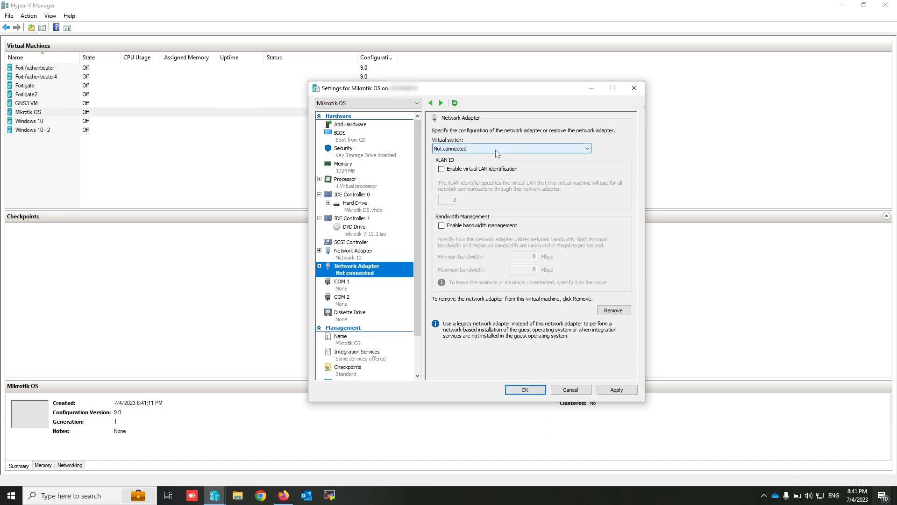
left_click(496, 150)
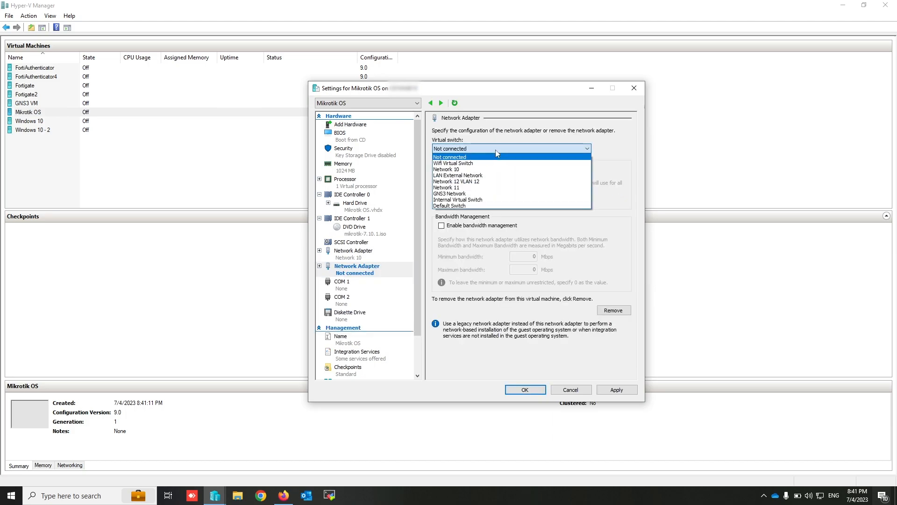
left_click(467, 188)
left_click(616, 390)
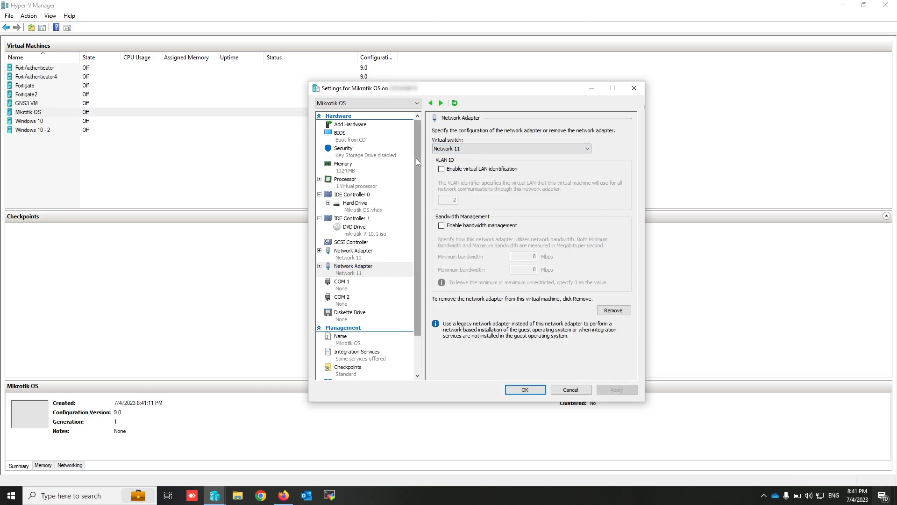
- Add a third network adapter to the Mikrotik OS virtual machine, connect it to Wifi Virtual Switch, and save the settings
left_click(356, 125)
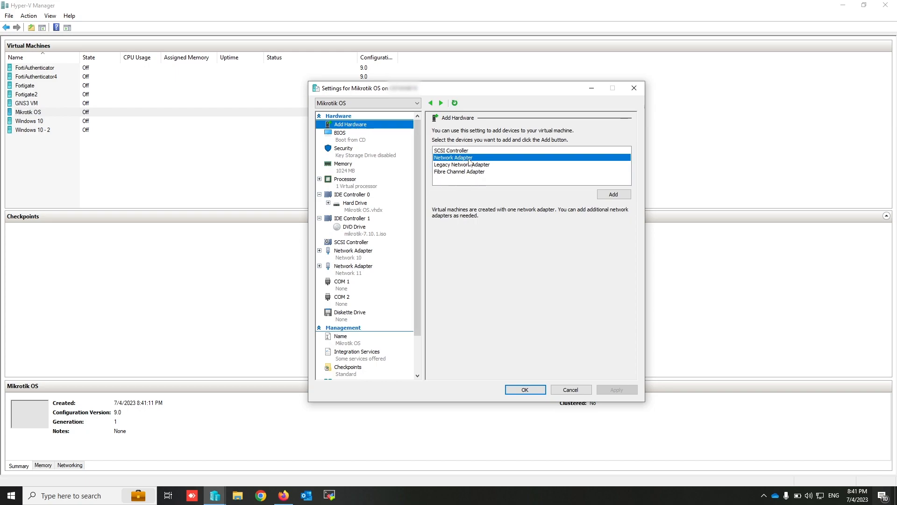
left_click(617, 194)
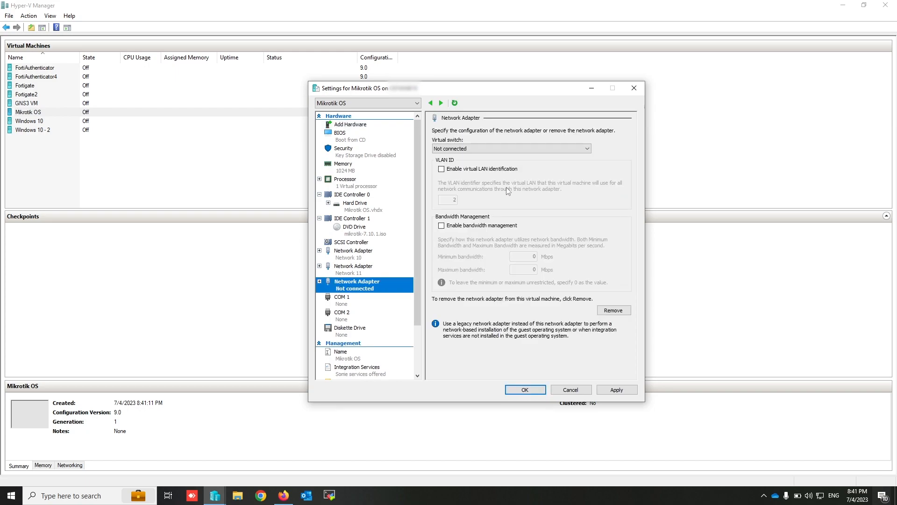
left_click(482, 148)
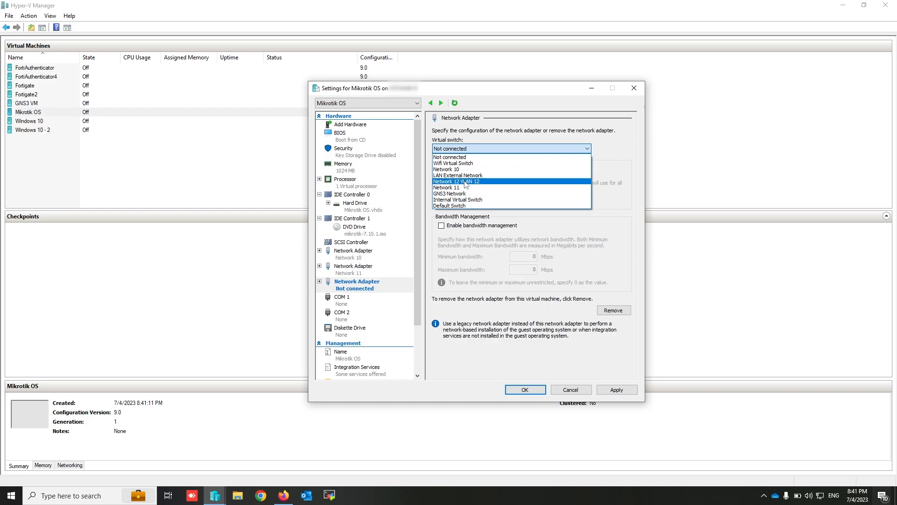
left_click(464, 163)
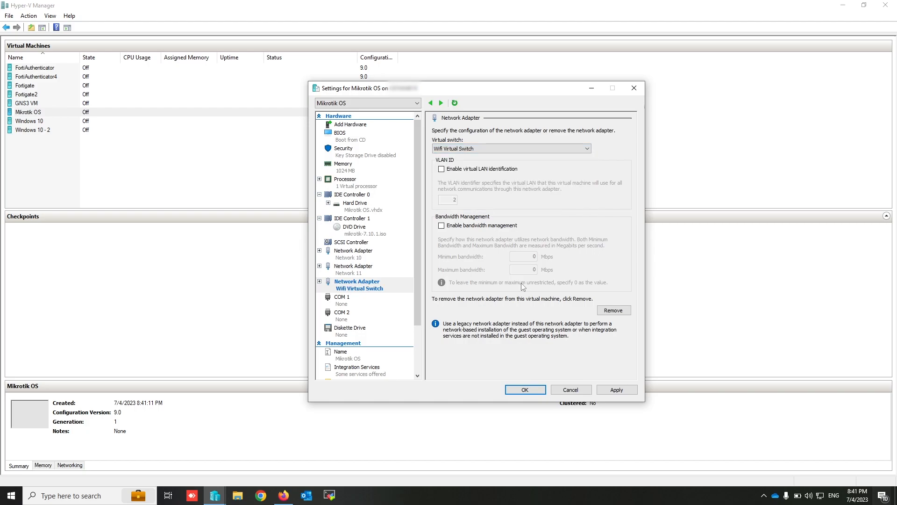
left_click(620, 389)
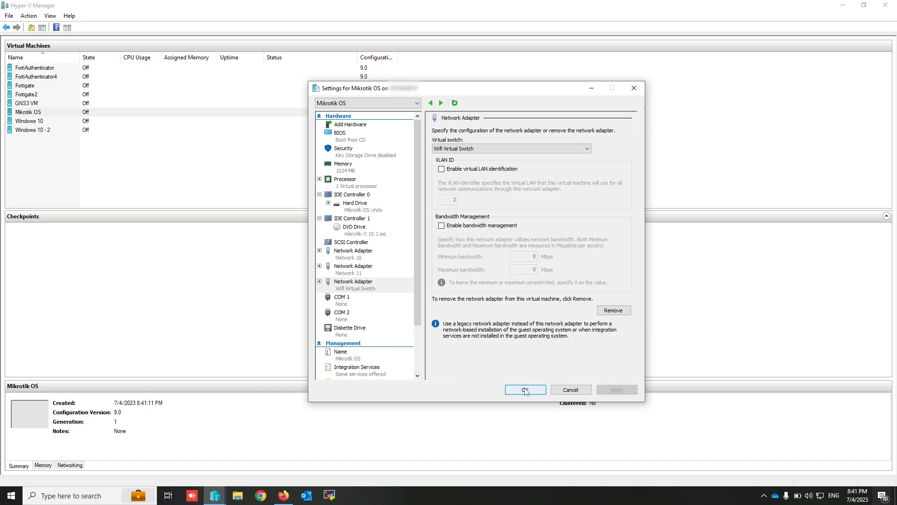
left_click(525, 390)
- Open a console connection to the Mikrotik OS virtual machine
left_click(58, 113)
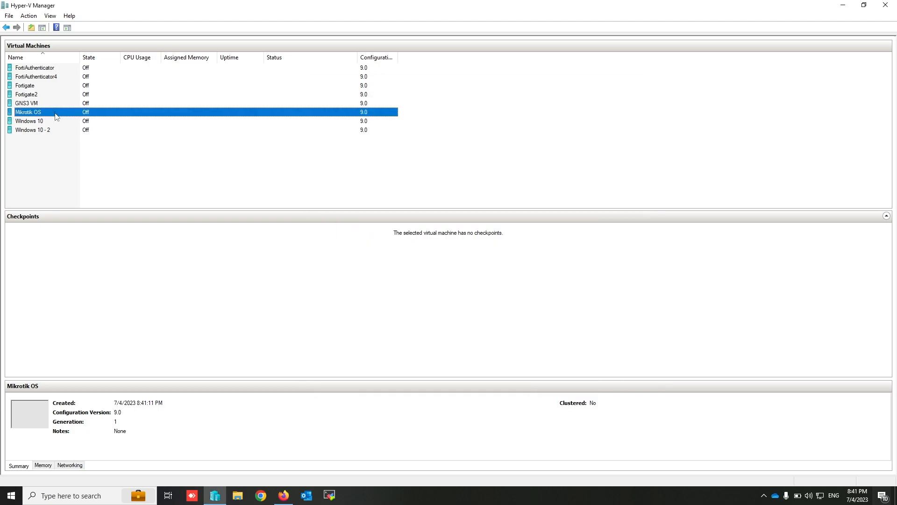
left_click(174, 104)
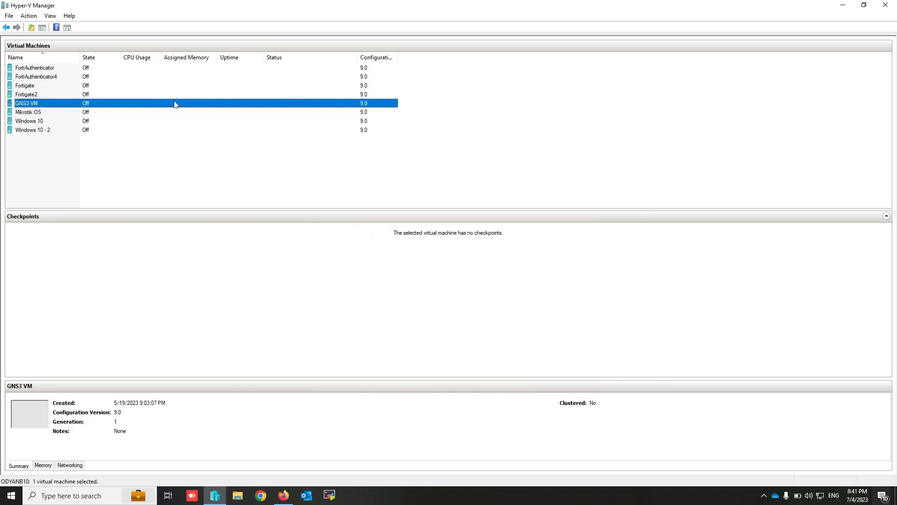
left_click(47, 113)
right_click(55, 112)
left_click(57, 117)
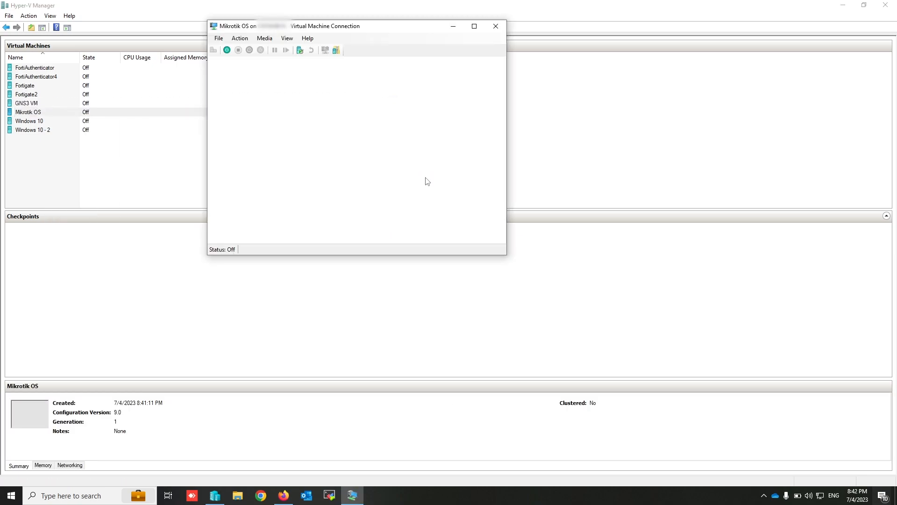
- Start the virtual machine and install RouterOS locally with the system package, accepting that the disk is erased
left_click(355, 163)
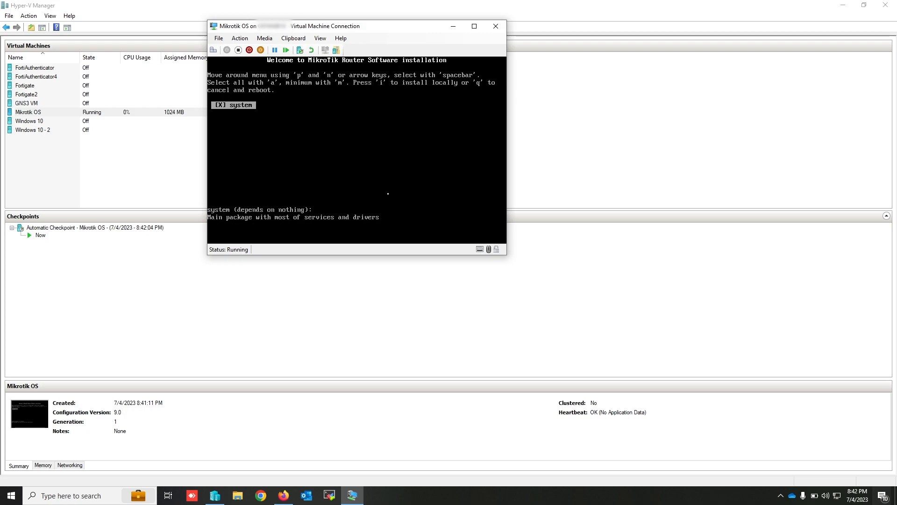
key("i")
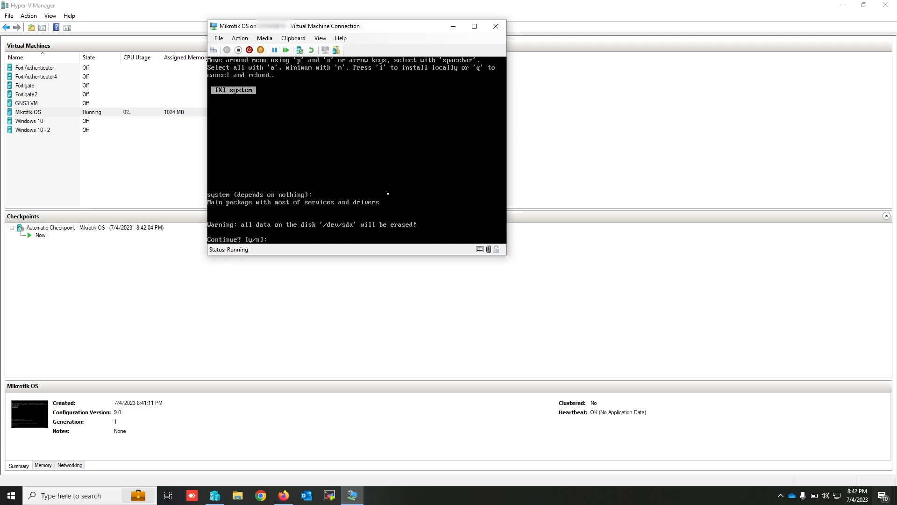
type("y")
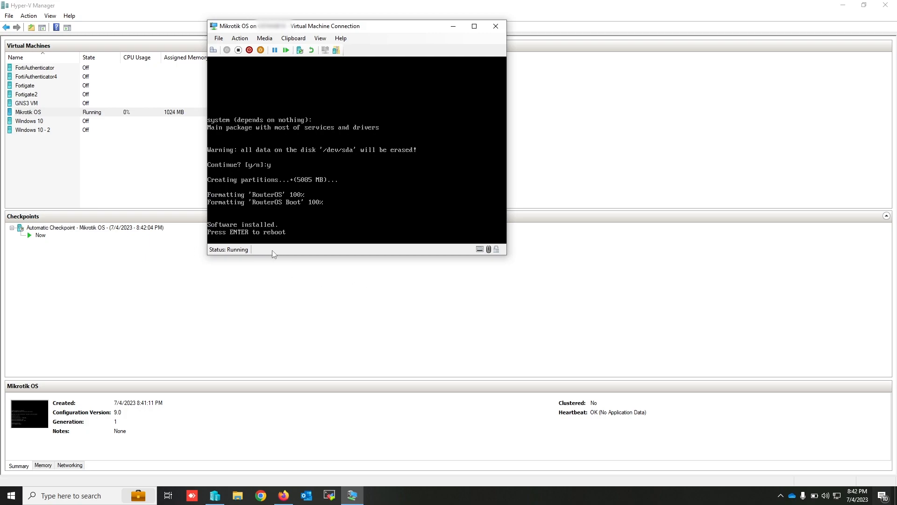
- Eject mikrotik-7.10.1.iso from the virtual machine's DVD drive and reboot into the installed RouterOS
left_click(262, 39)
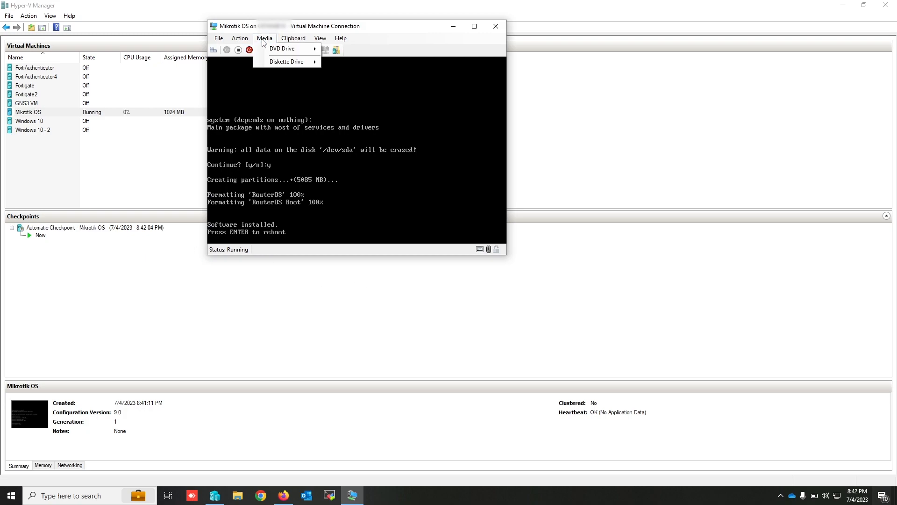
mouse_move(279, 50)
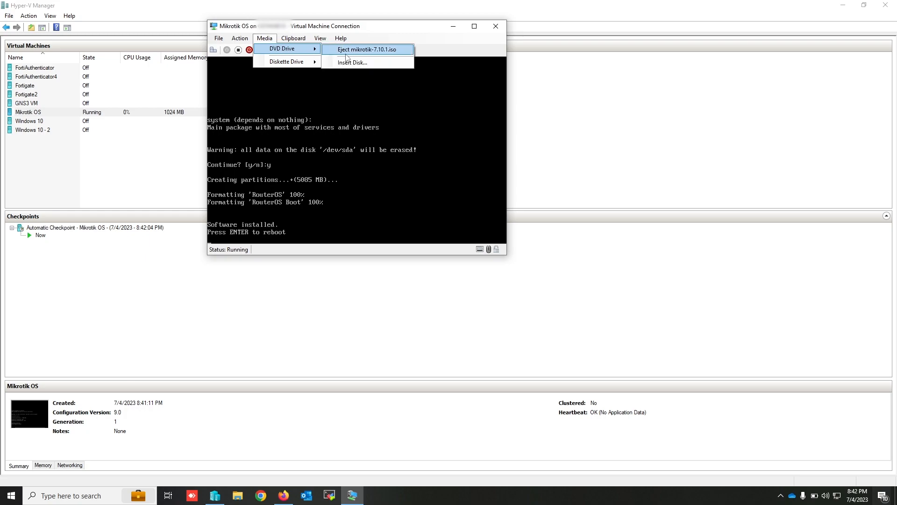
left_click(379, 50)
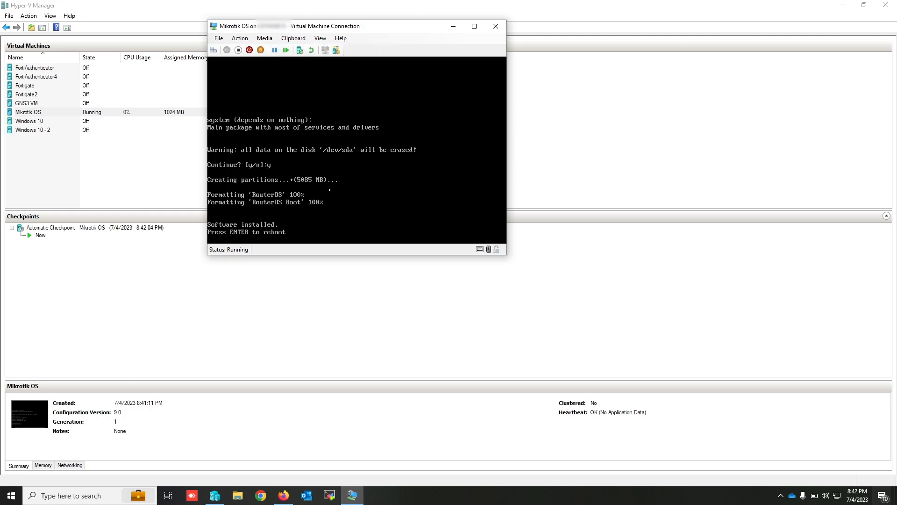
key("Return")
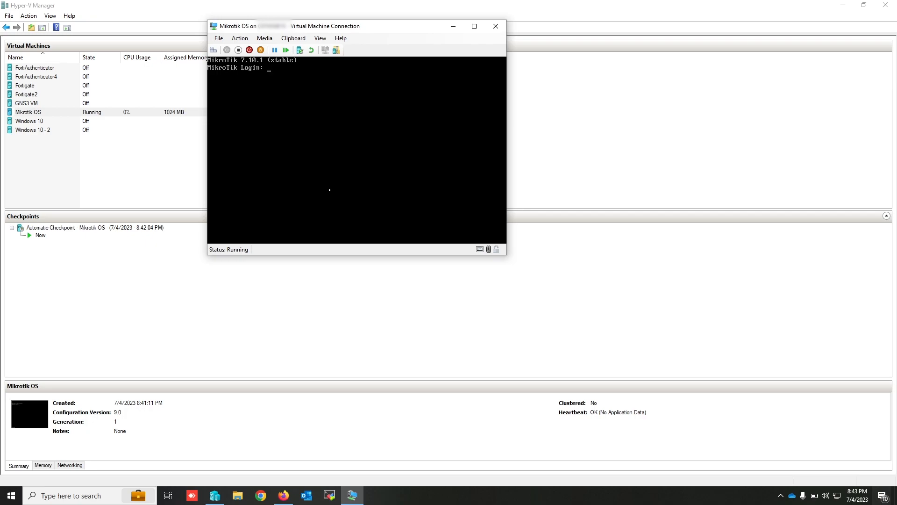
- Log in to RouterOS as admin without a password, decline viewing the software license, and continue past the software key notice
type("admin")
key("Return")
key("Return")
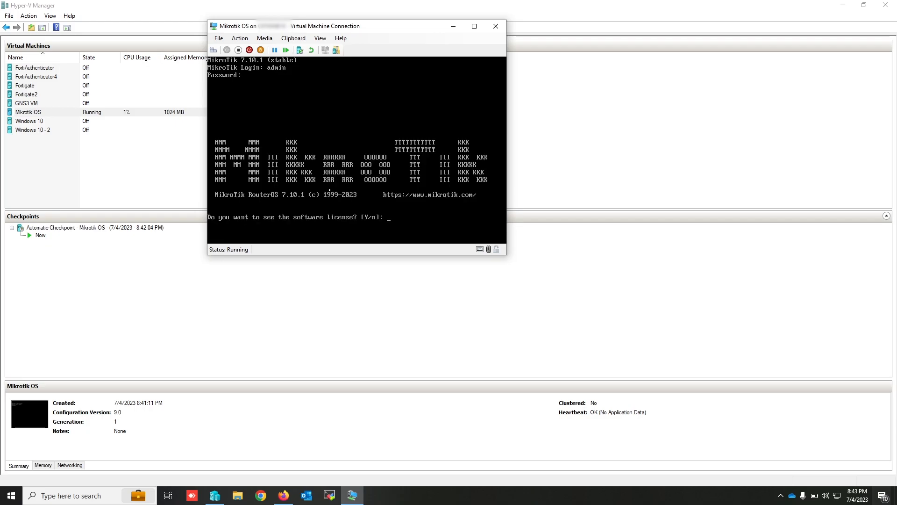
type("n")
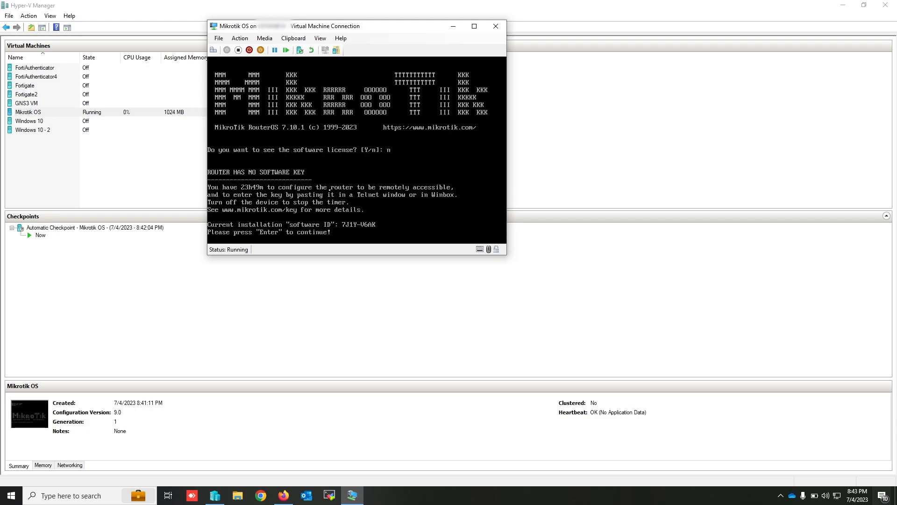
key("Return")
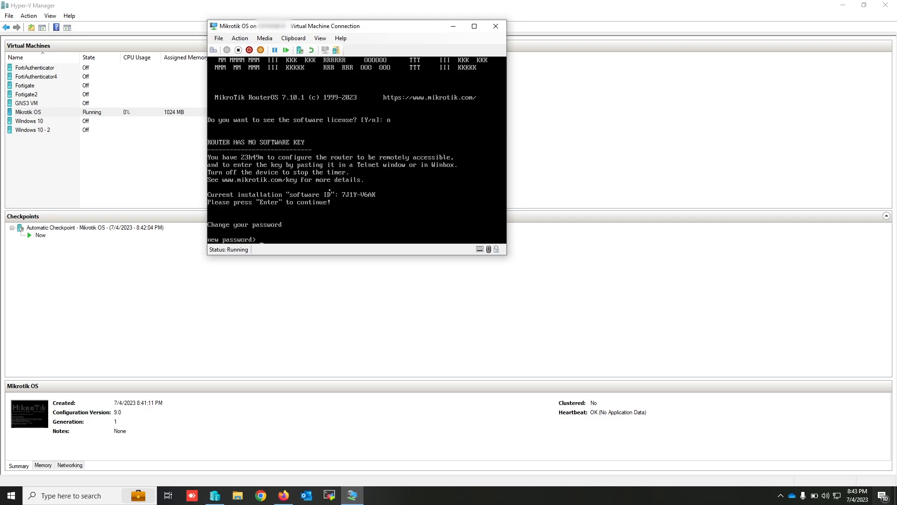
- Set a new password for the admin account and repeat it for confirmation
type("*******")
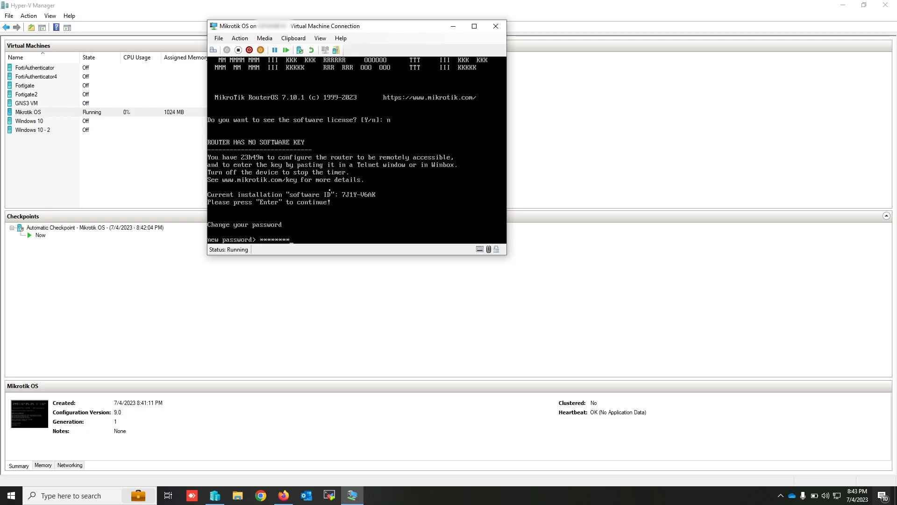
key("Return")
type("******")
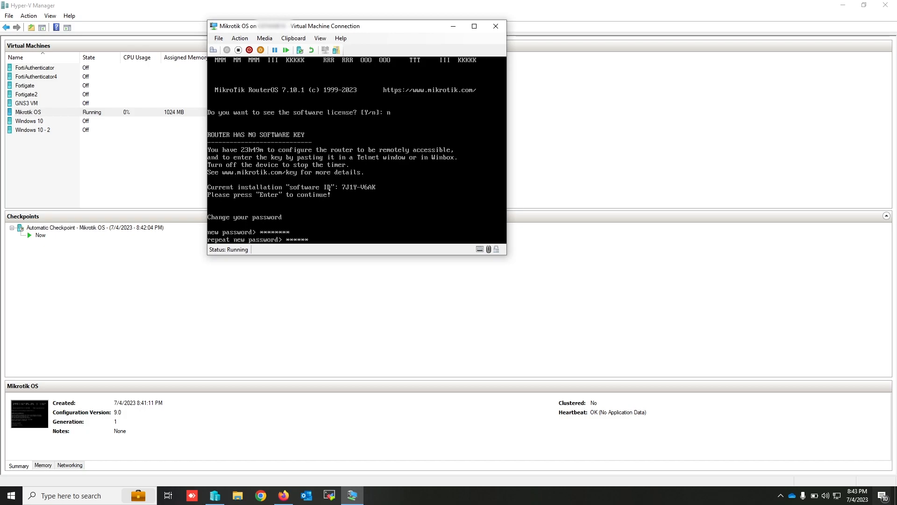
type("**")
key("Return")
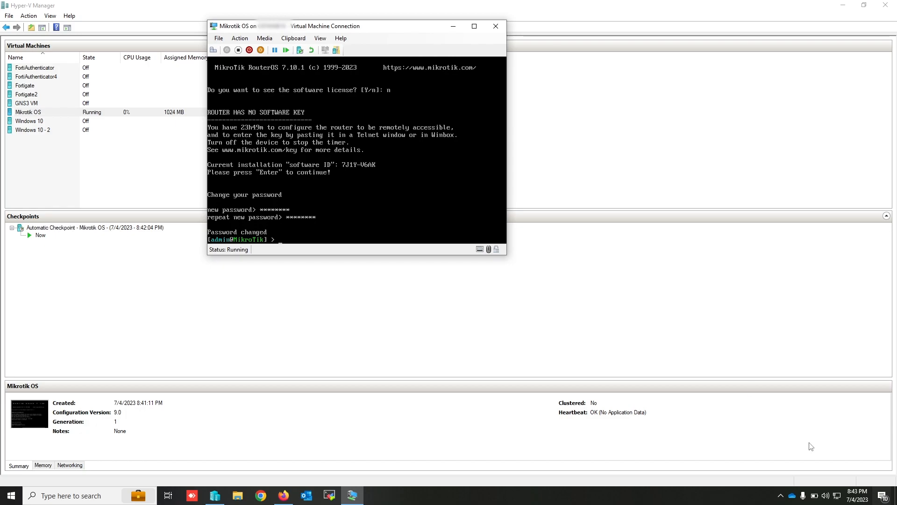
- Enter the RouterOS interface menu and print the list of network interfaces
type("inter")
key("Tab")
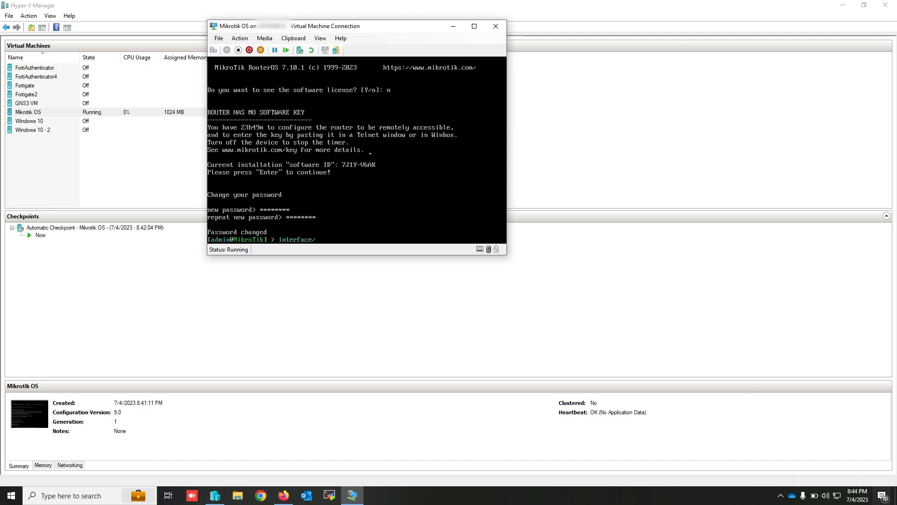
key("Return")
type("print")
key("Return")
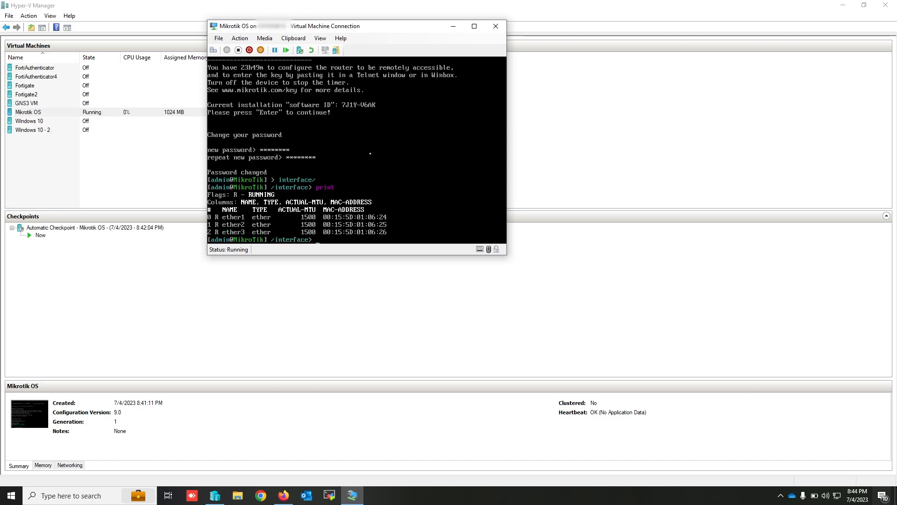
- Check the network adapters in the Mikrotik OS virtual machine's settings, then close the settings without changes
left_click(219, 39)
left_click(227, 48)
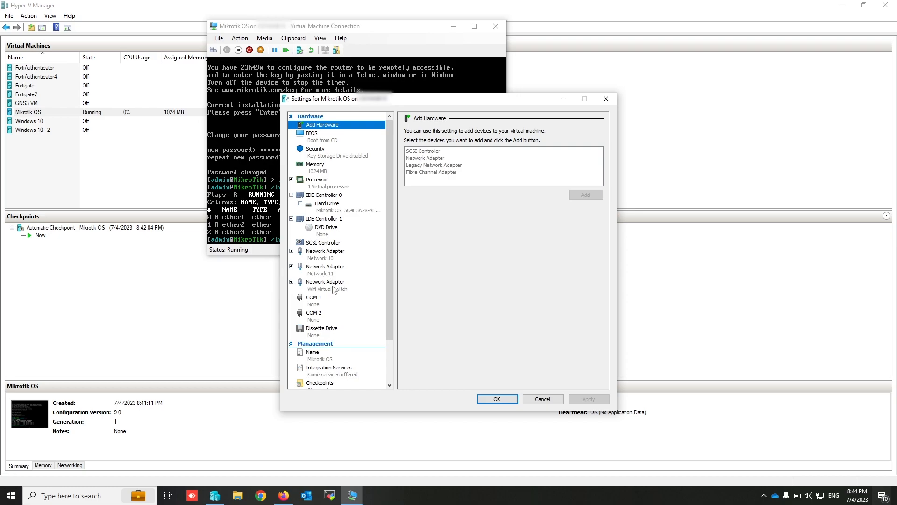
left_click(607, 100)
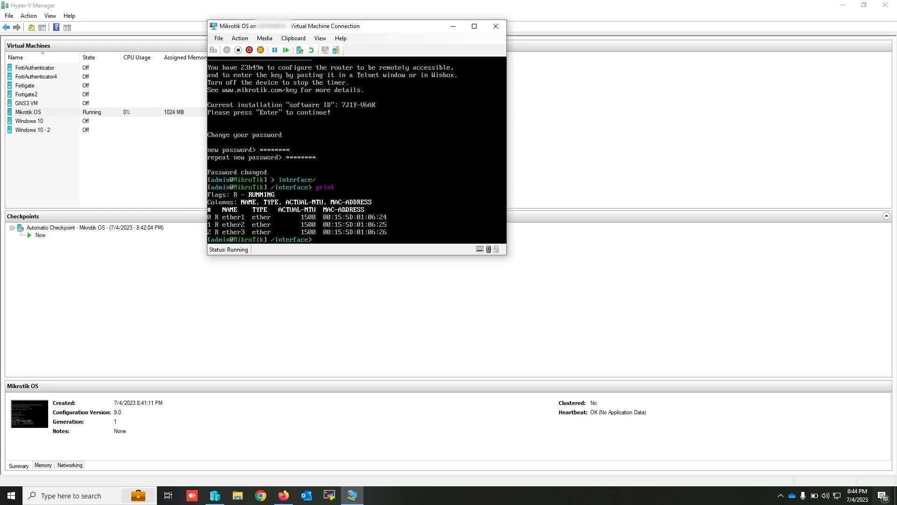
- Go to the /ip/address menu in RouterOS and list its available commands
type("ip/")
key("Return")
type("address/")
key("Return")
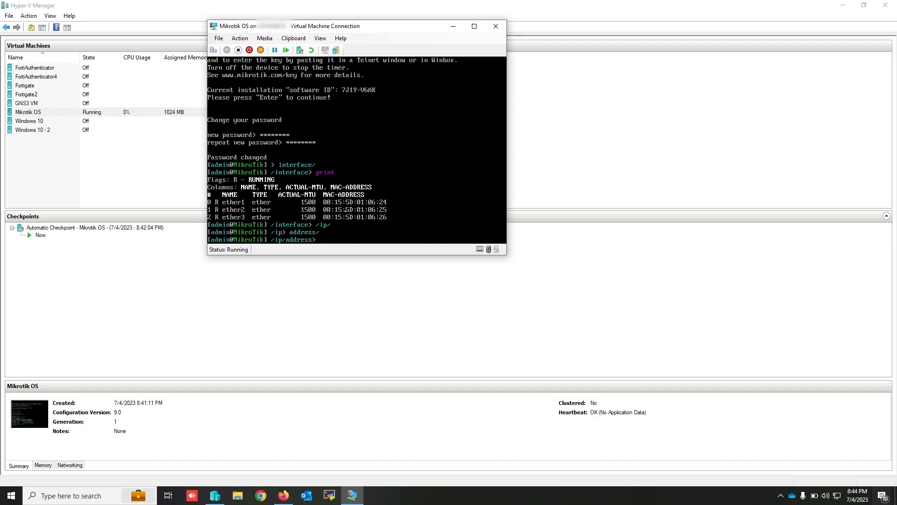
key("Tab")
key("Tab")
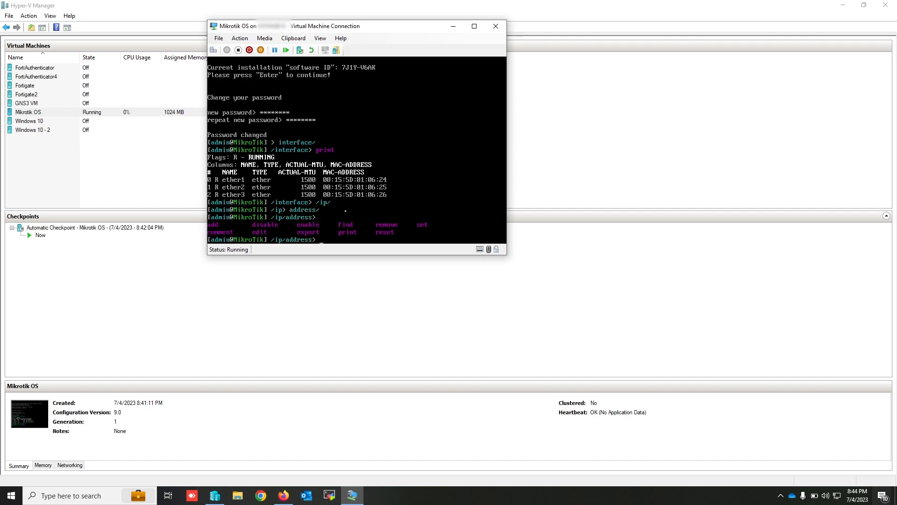
- Add the IP address 10.1.1.1/8 to interface ether1 and print the address list
type("add")
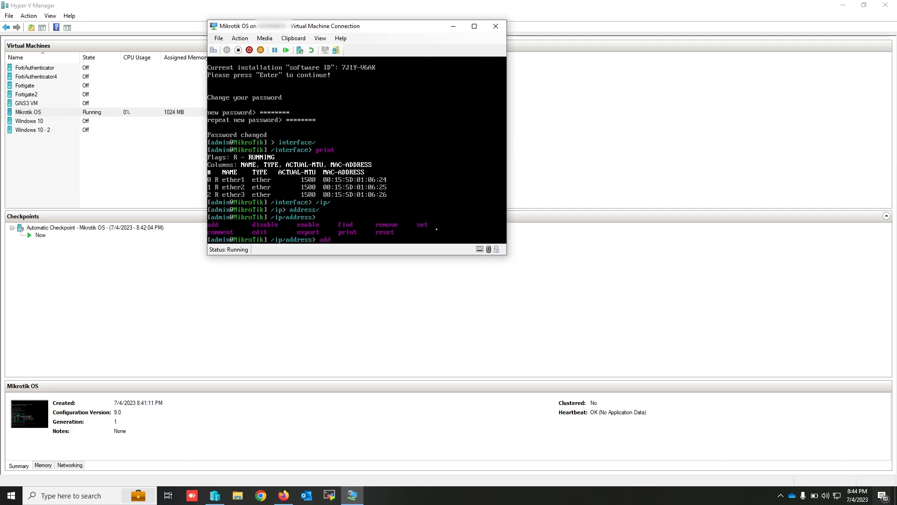
key("Tab")
key("Tab")
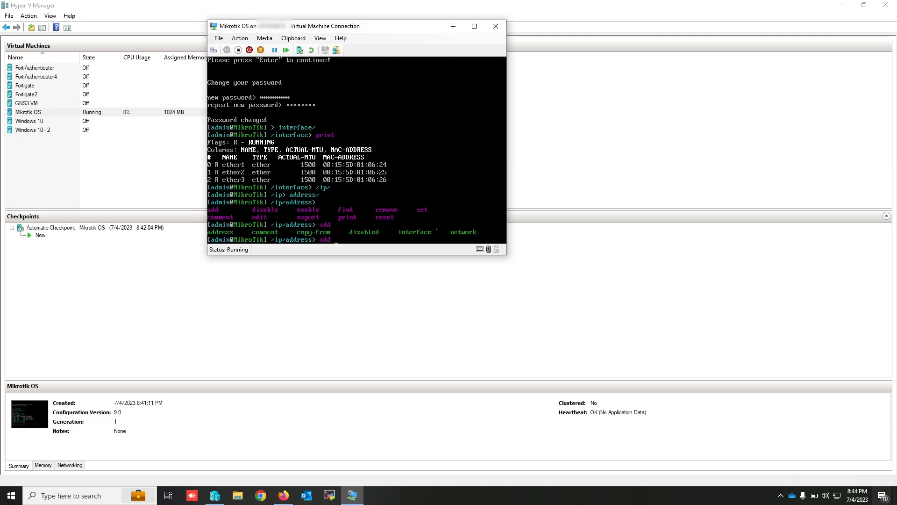
type("address=10.1.1.1/")
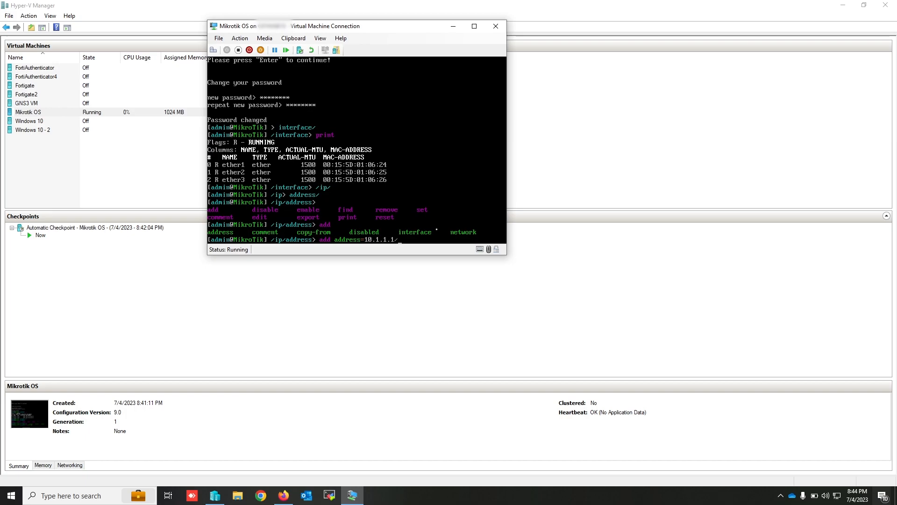
type("8")
key("Tab")
key("Tab")
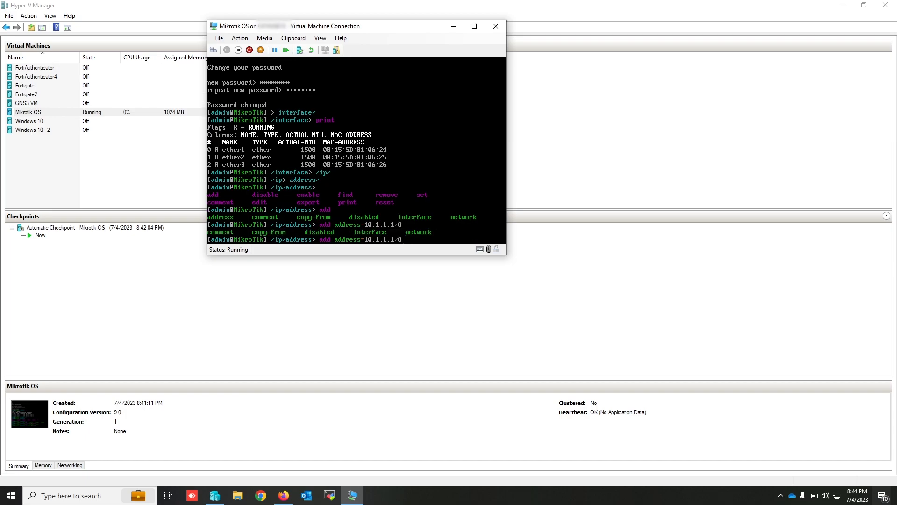
type("interface=ether")
key("Tab")
key("Tab")
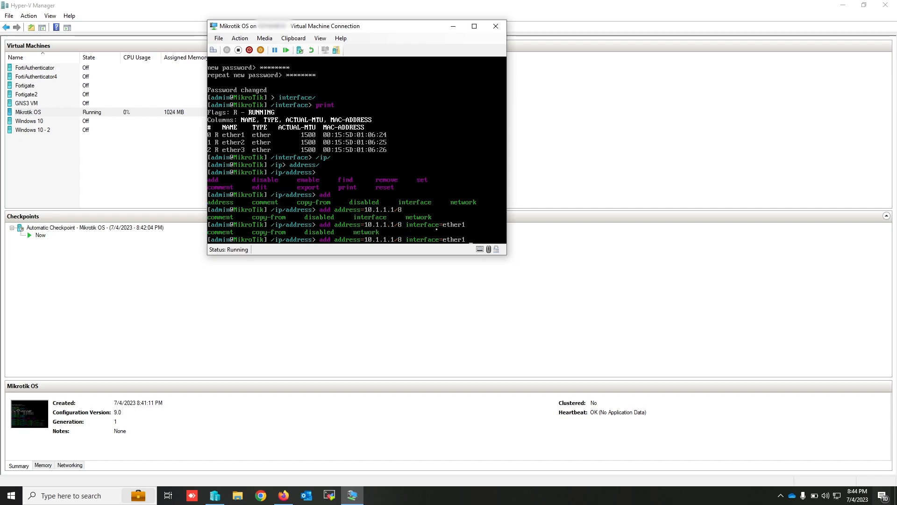
key("Return")
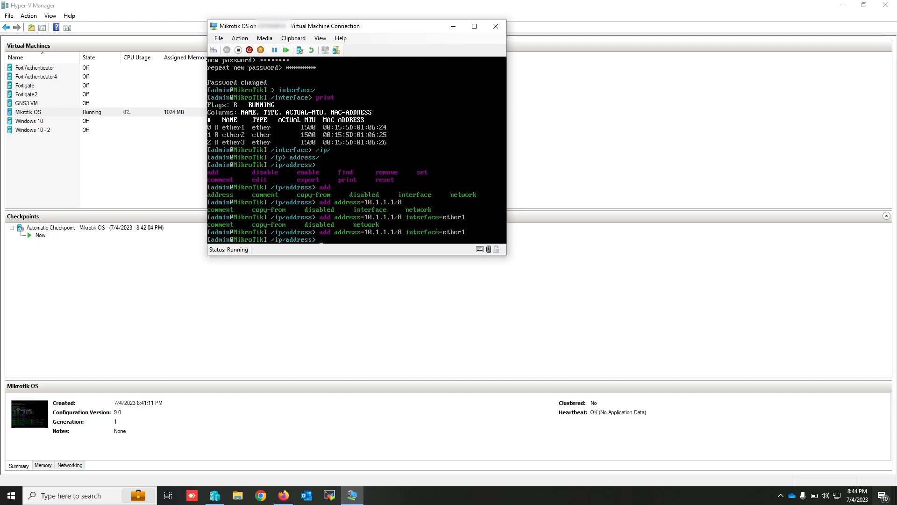
type("print")
key("Return")
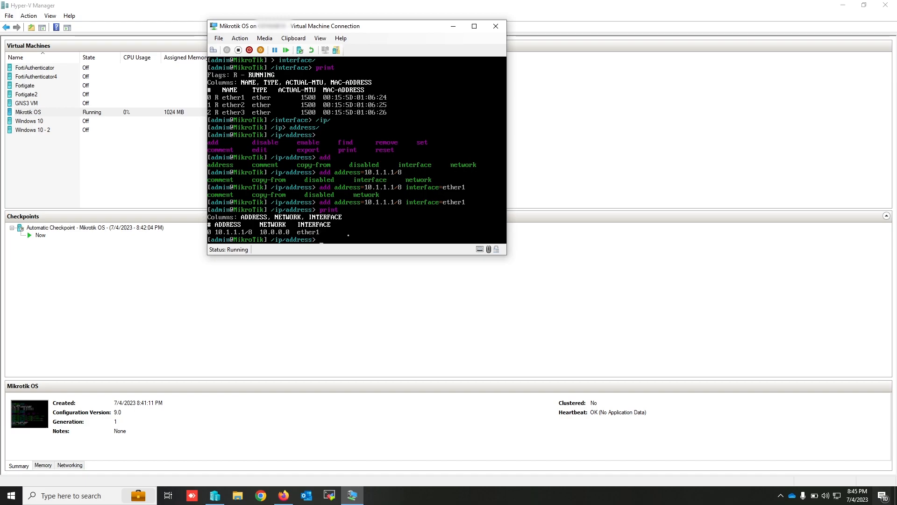
- Add a network adapter to the Windows 10 virtual machine and connect it to the Network 10 virtual switch
left_click(33, 123)
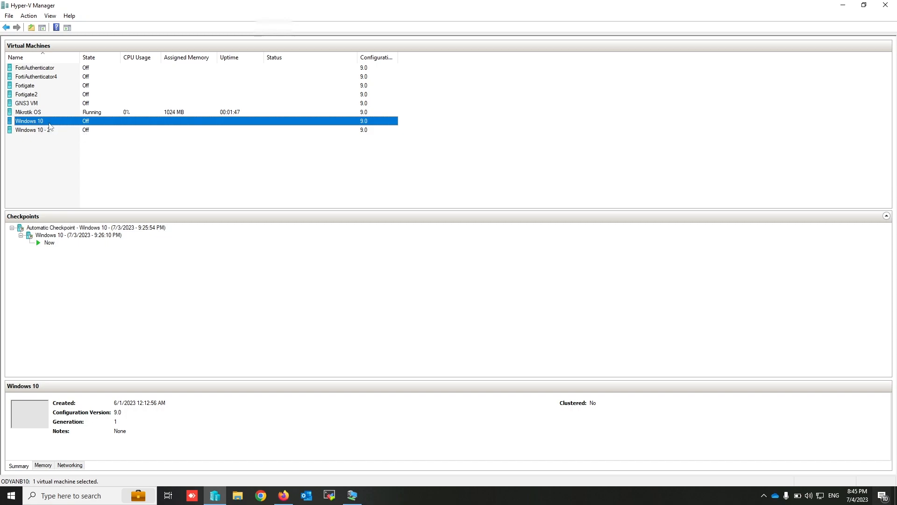
right_click(50, 126)
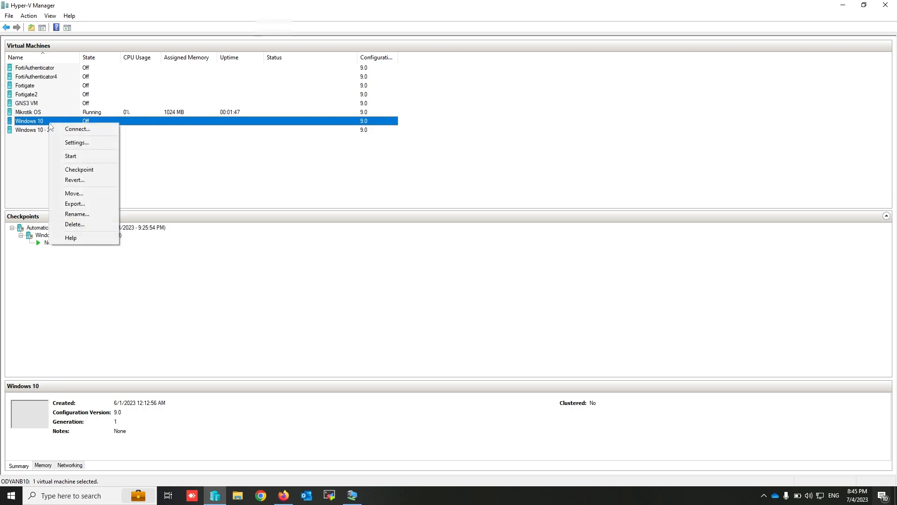
left_click(77, 142)
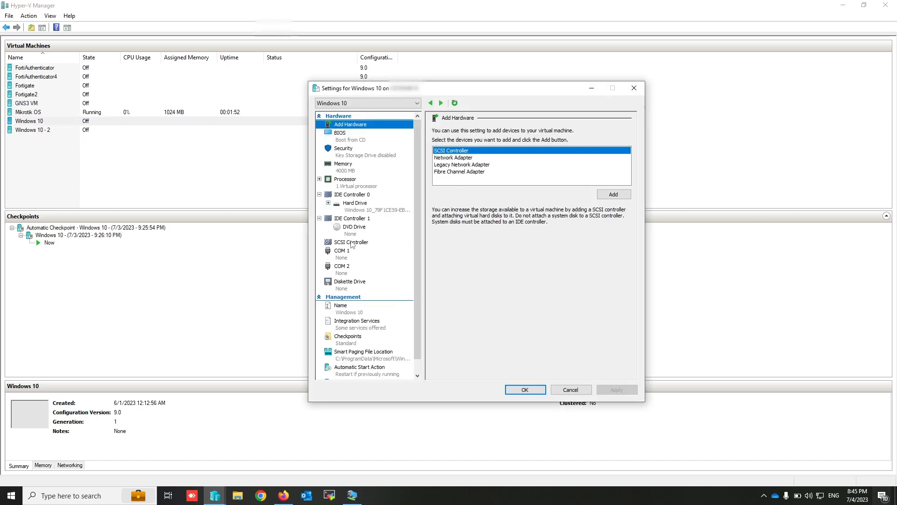
left_click(466, 159)
left_click(620, 194)
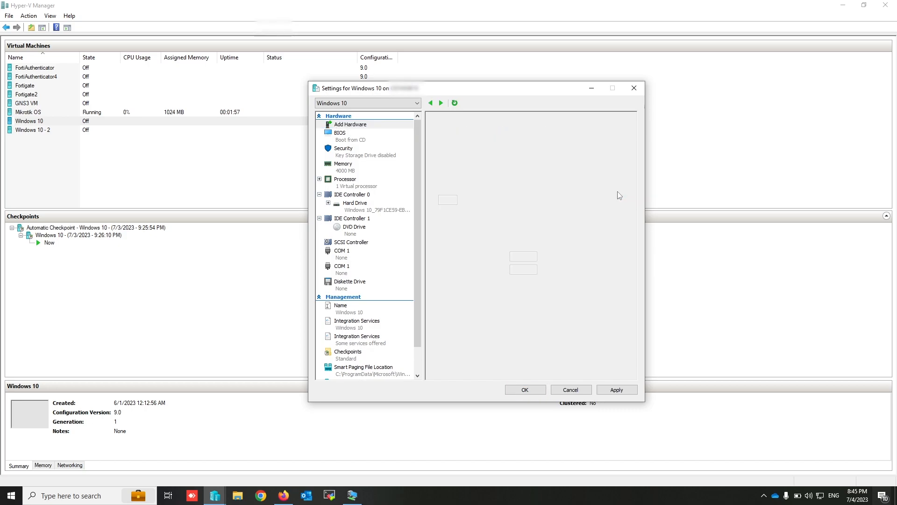
left_click(483, 149)
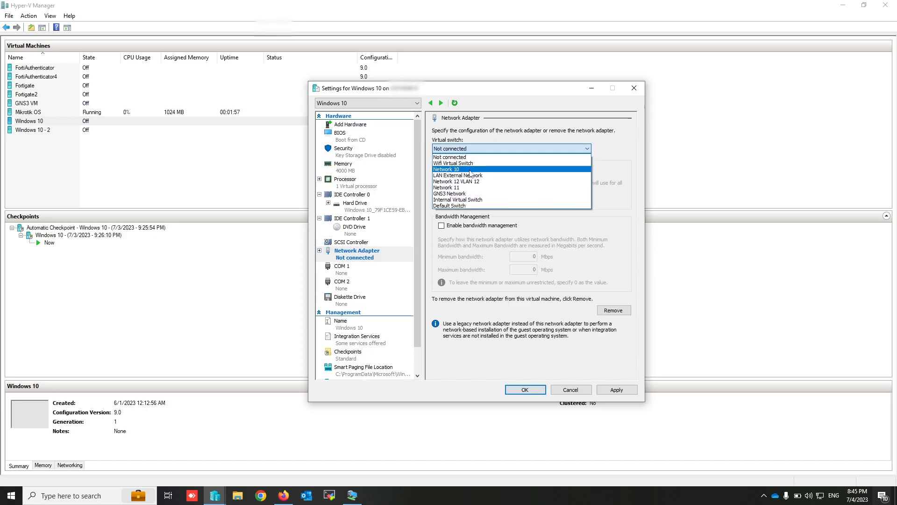
left_click(453, 169)
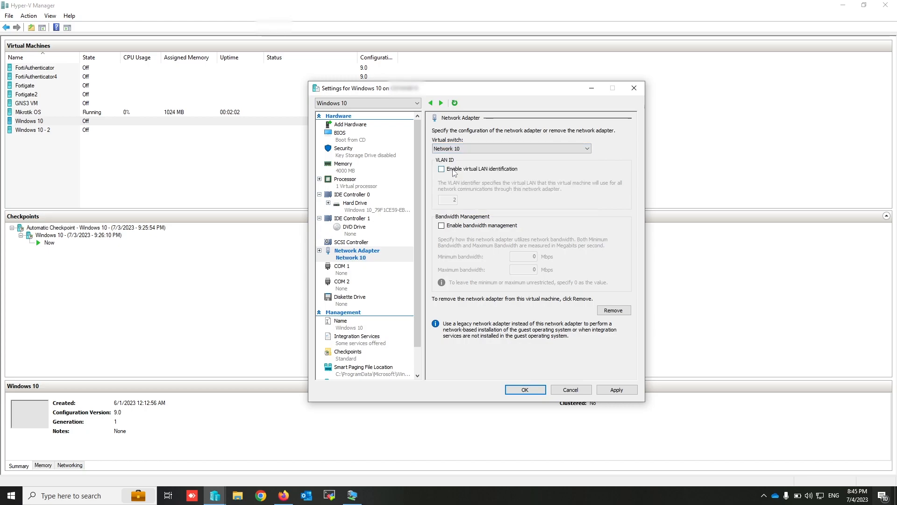
left_click(521, 390)
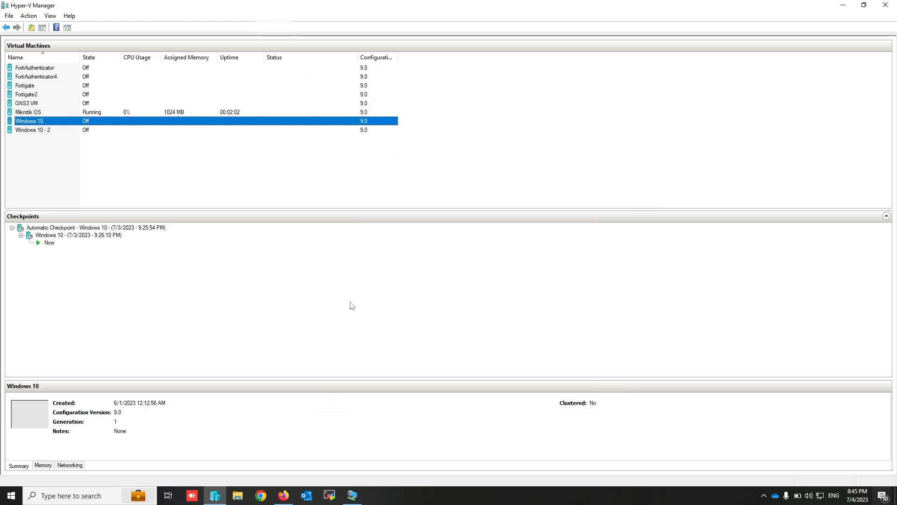
- Start the Windows 10 virtual machine and bring up its desktop
right_click(59, 123)
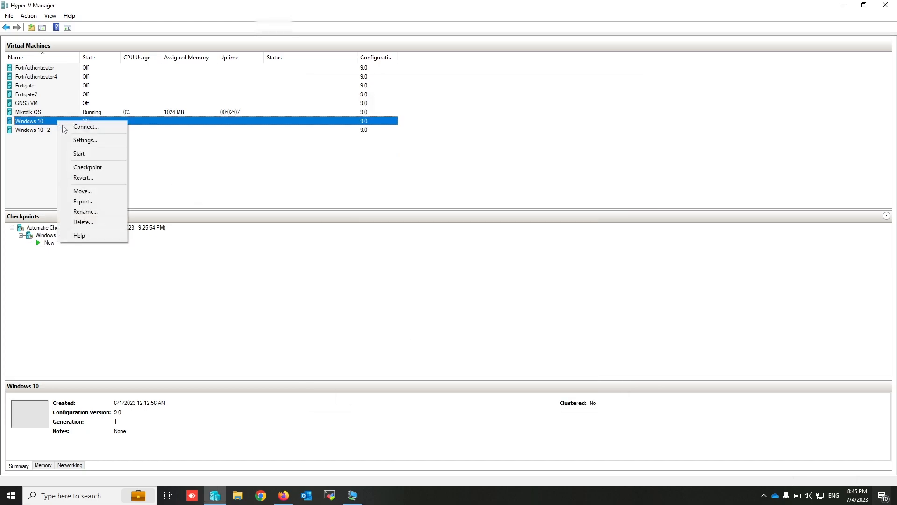
left_click(94, 155)
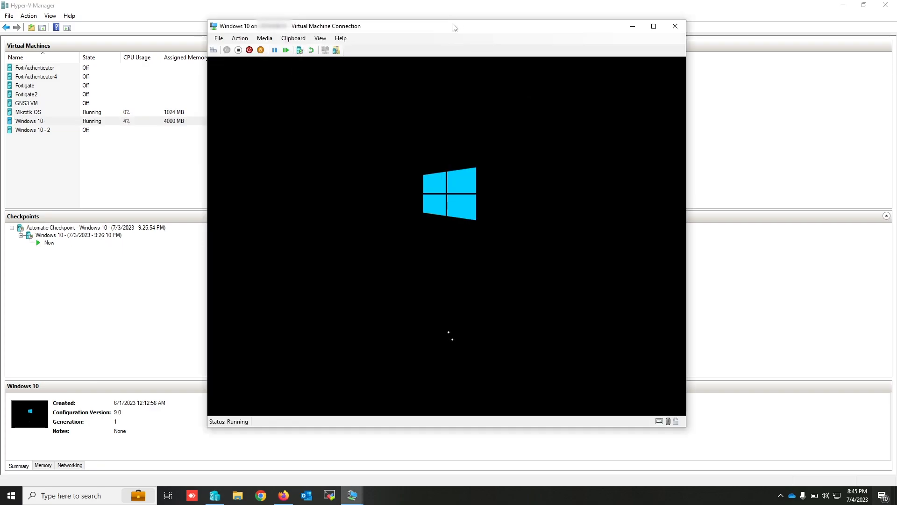
left_click(430, 258)
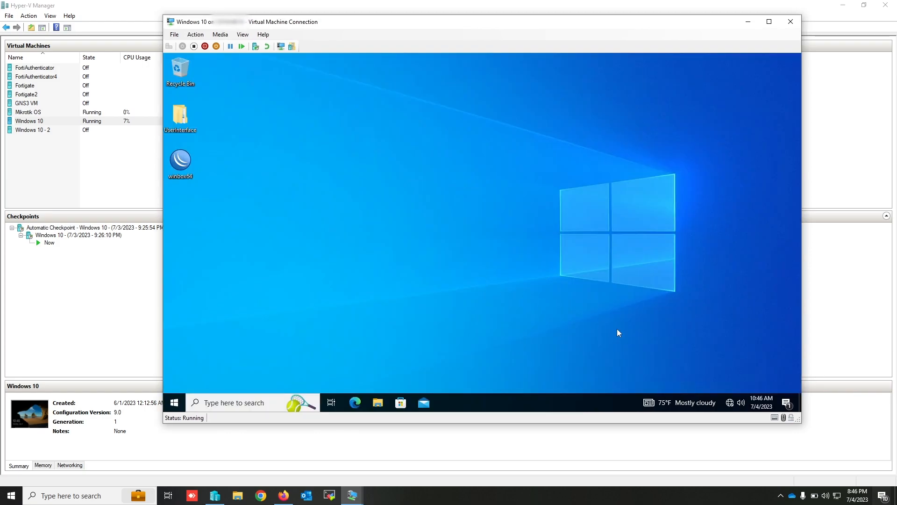
- Open the Network Connections window in the Windows 10 virtual machine with ncpa.cpl
left_click(176, 403)
type("nc")
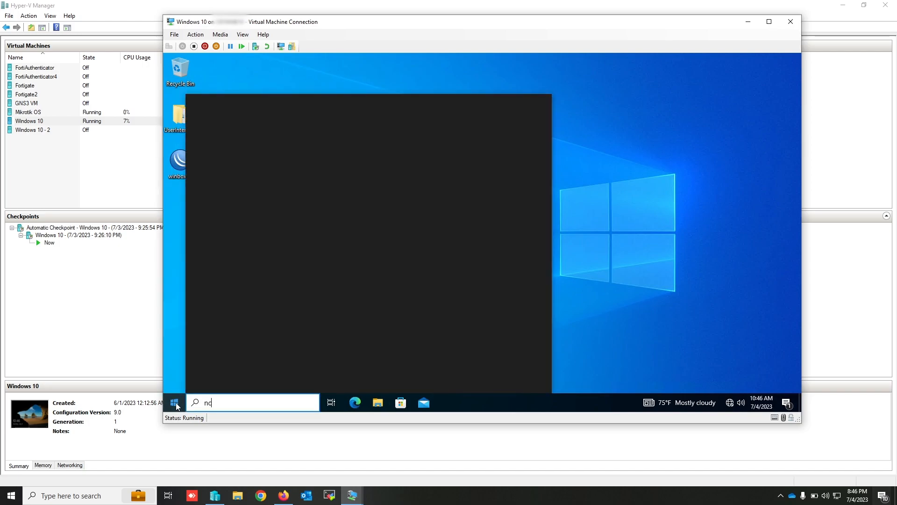
type("pa.cpl")
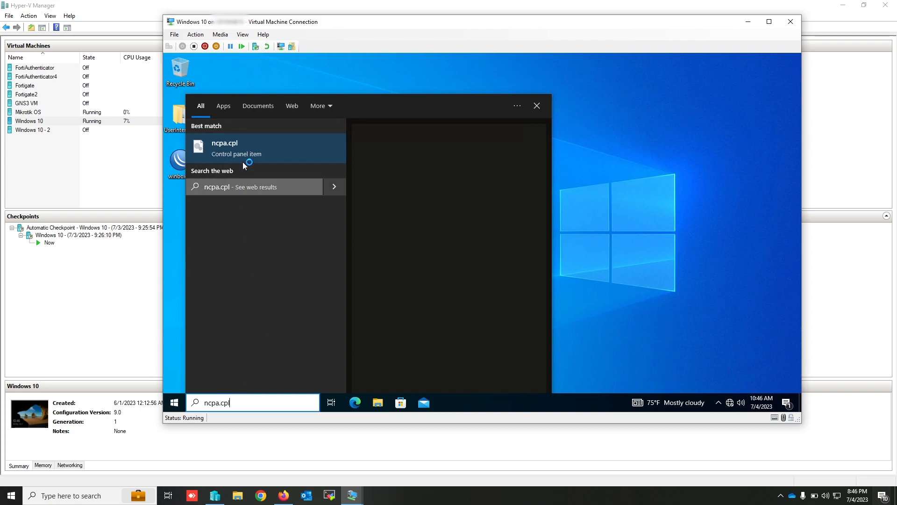
left_click(257, 154)
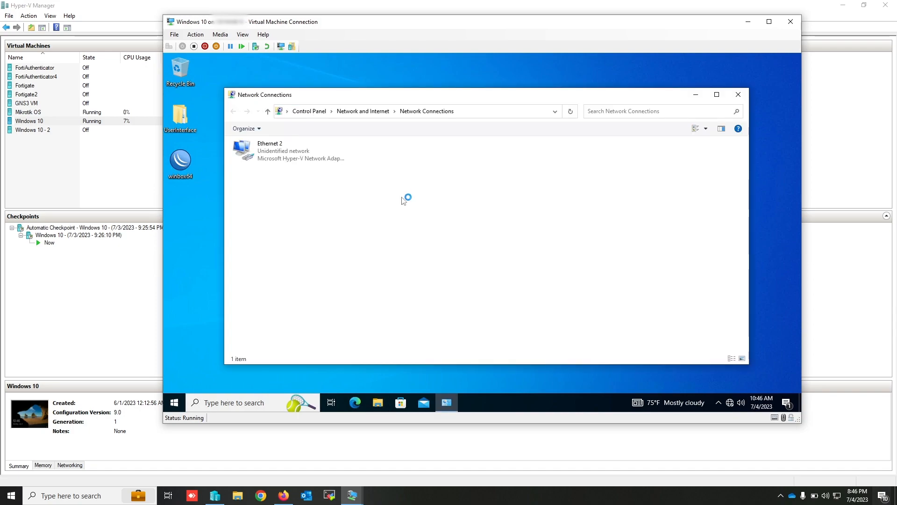
- Give Ethernet 2 a static IPv4 address starting with 10.1.1 and a subnet mask, and allow the PC to be discoverable on the network
right_click(286, 161)
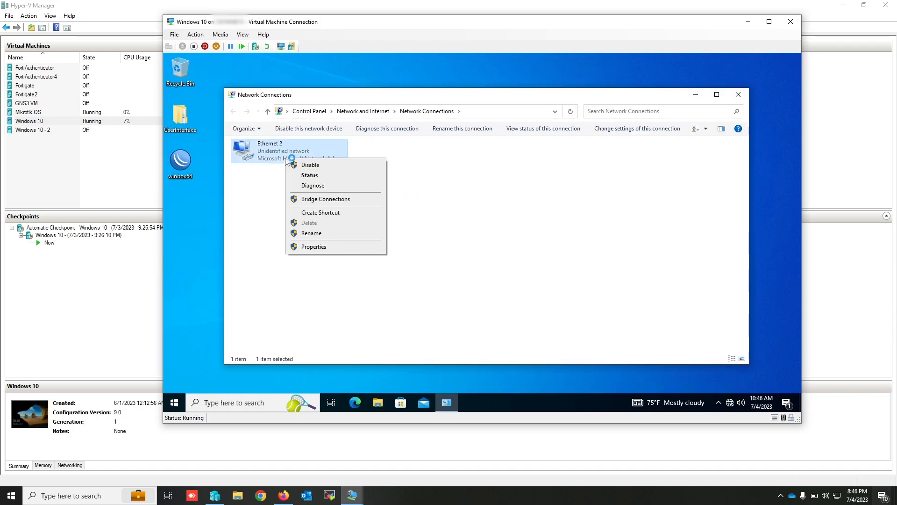
left_click(330, 252)
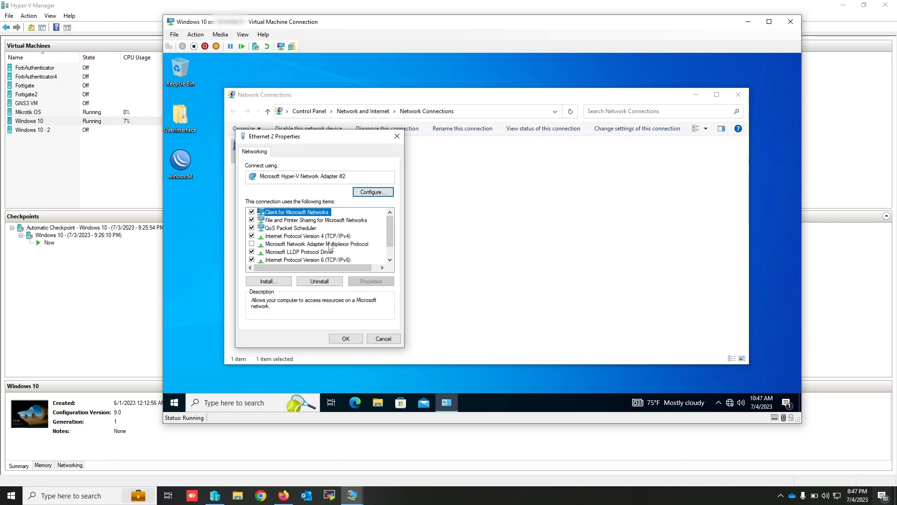
left_click(330, 236)
left_click(370, 282)
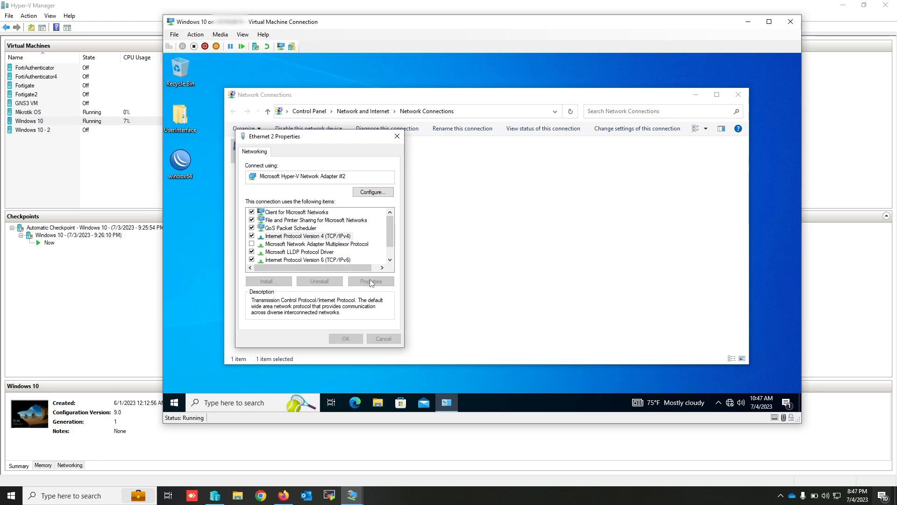
left_click(320, 241)
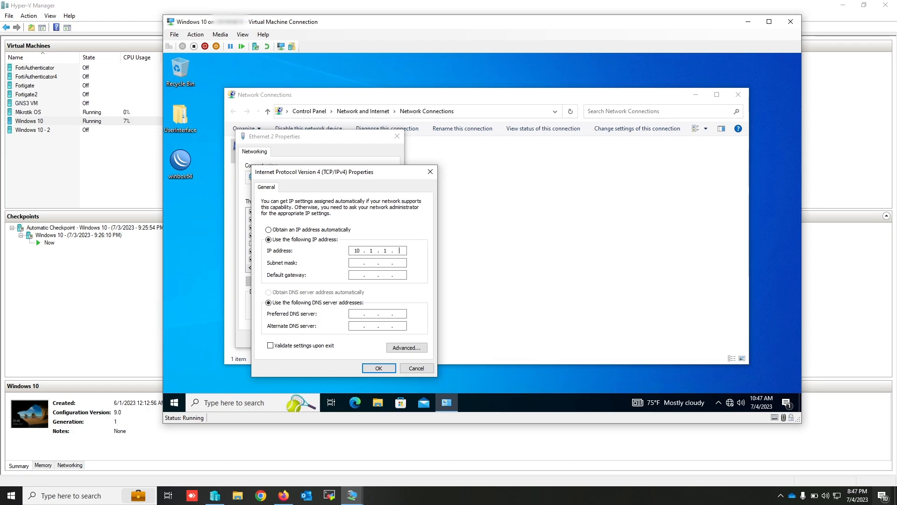
key("Tab")
key("Tab")
left_click(380, 368)
left_click(346, 339)
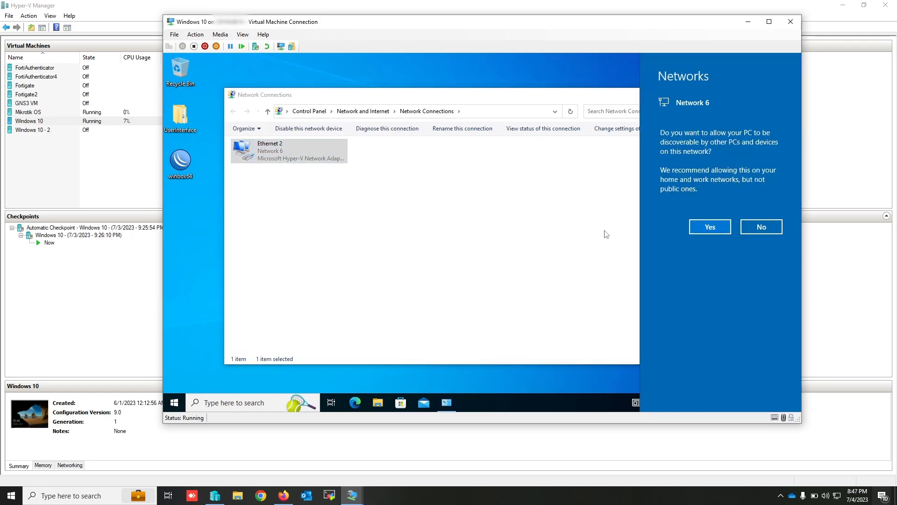
left_click(710, 227)
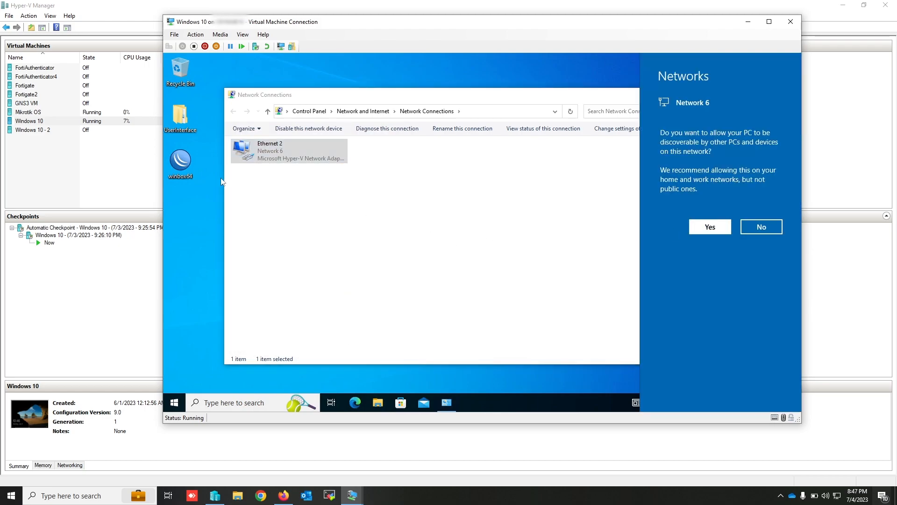
- Launch WinBox, connect to the router at 10.1.1.1 as admin with the login password, and dismiss the welcome notice
double_click(181, 165)
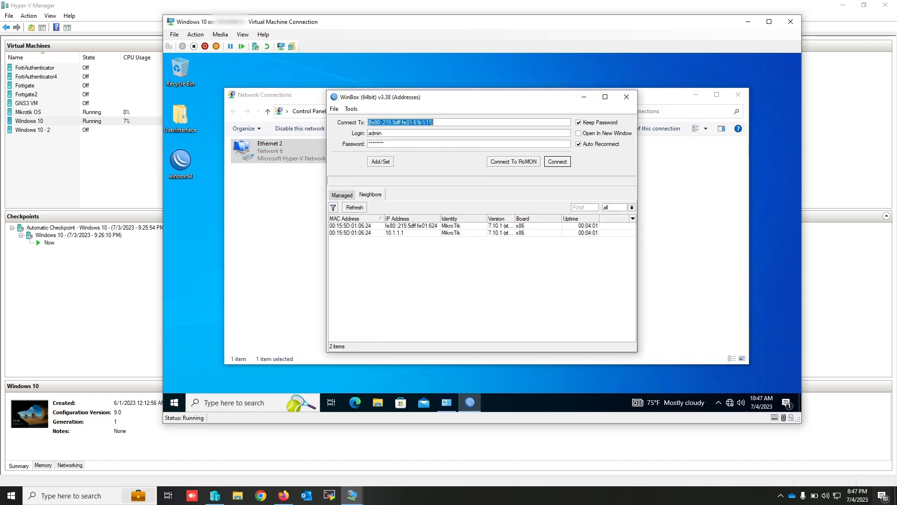
left_click(398, 232)
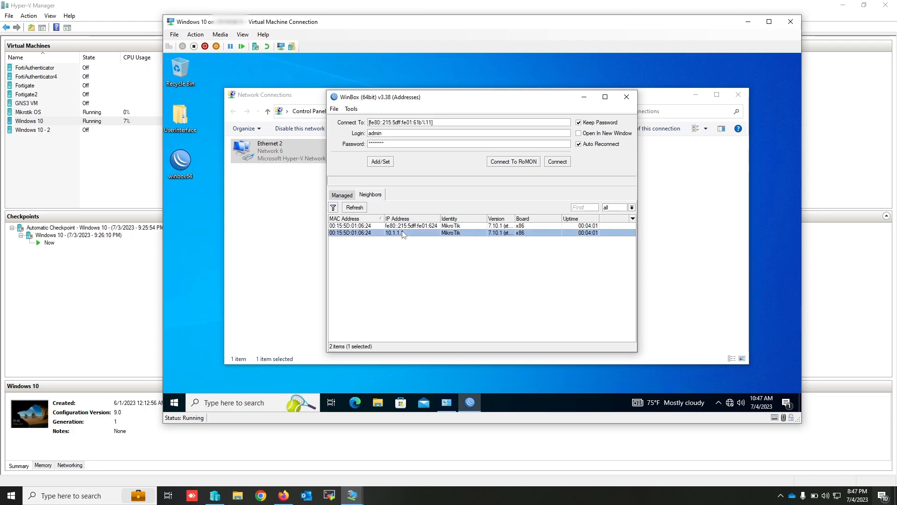
left_click(389, 122)
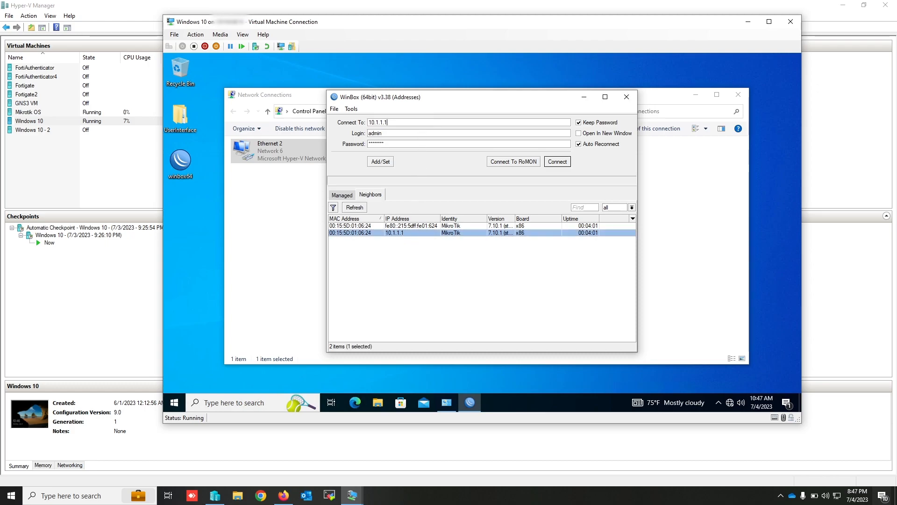
key("ctrl+a")
type("*****")
left_click(564, 163)
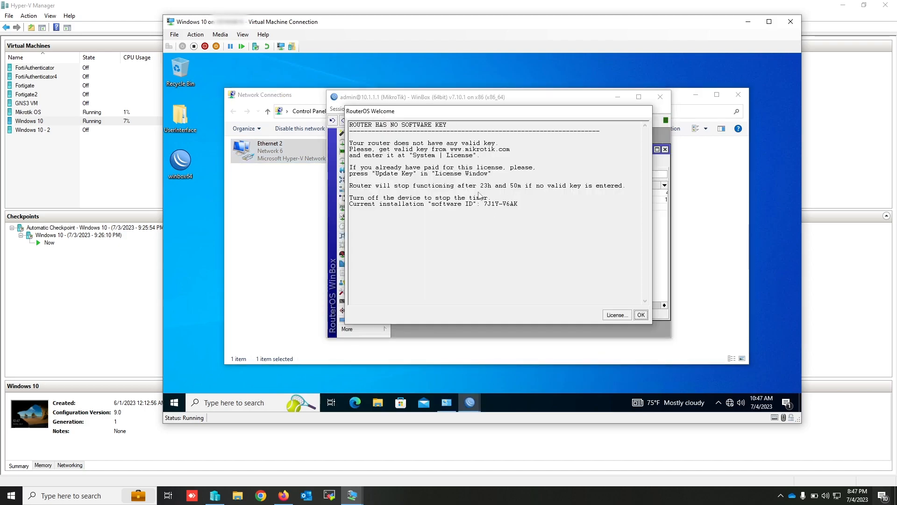
left_click(641, 315)
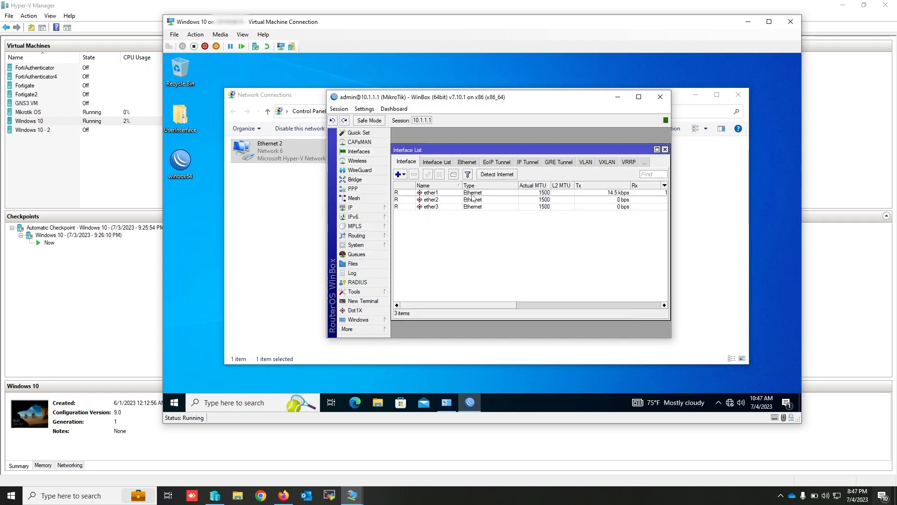
- Check the router's IP address list in WinBox, then close it
left_click(358, 210)
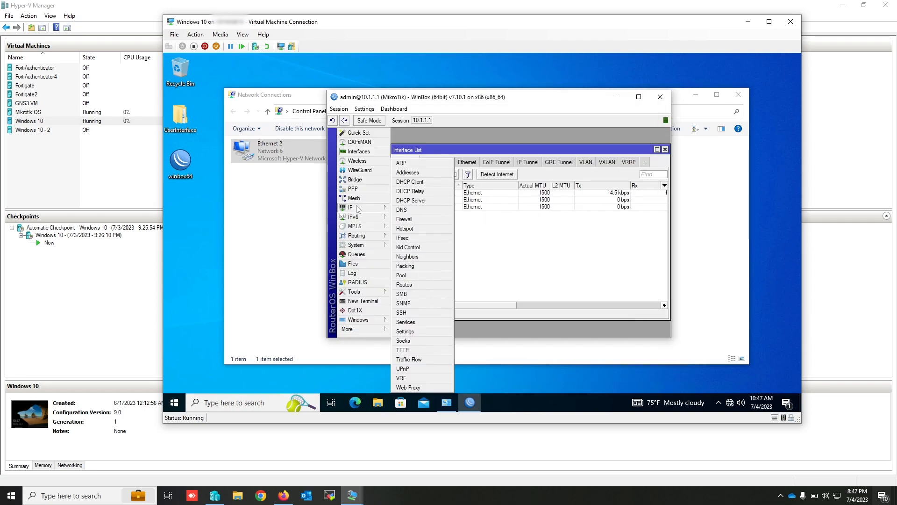
left_click(426, 177)
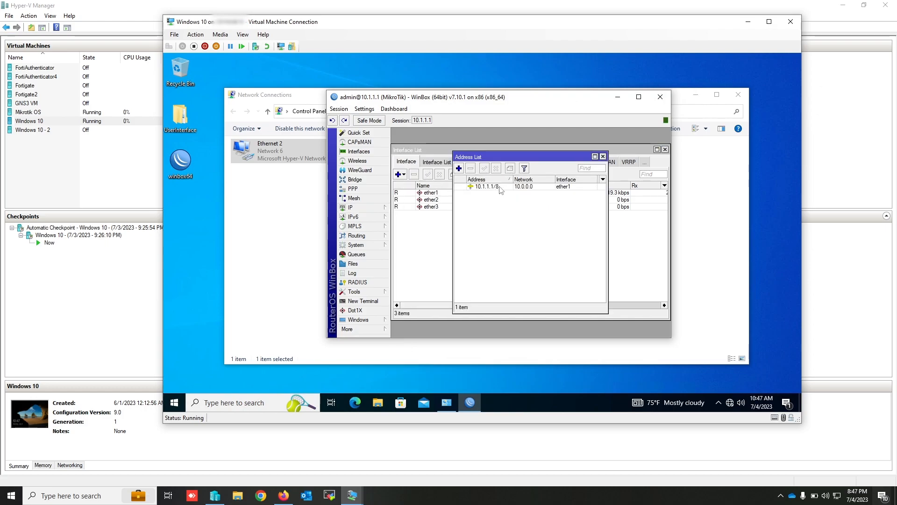
left_click(603, 156)
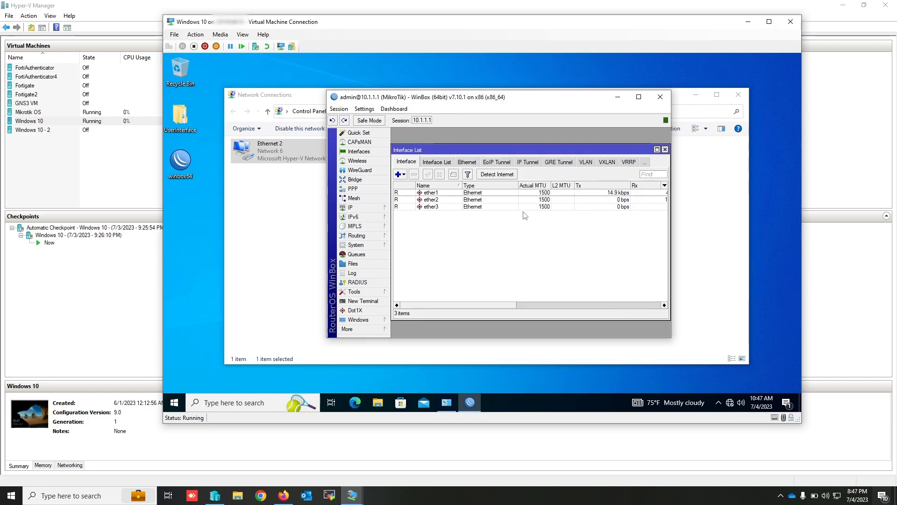
- Rename interface ether1 as ether1(Management) and widen the Name column of the interface list
double_click(446, 196)
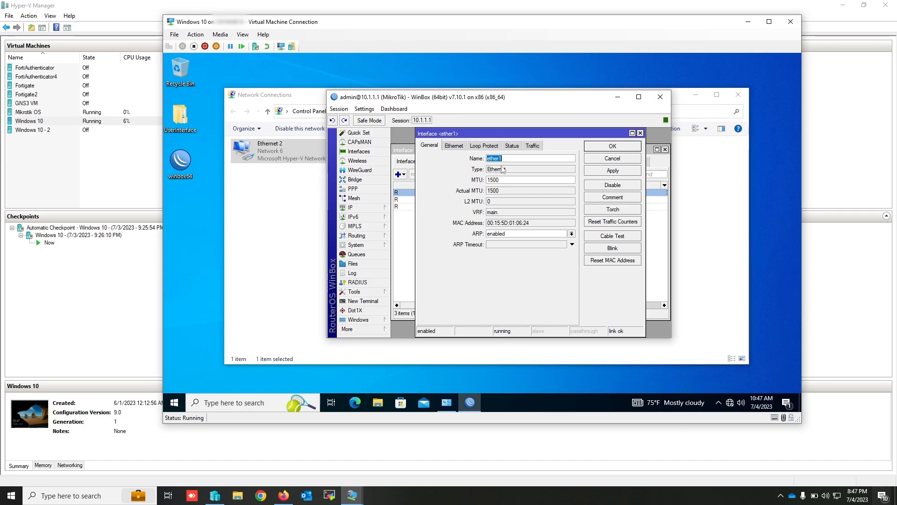
left_click(504, 158)
type("(")
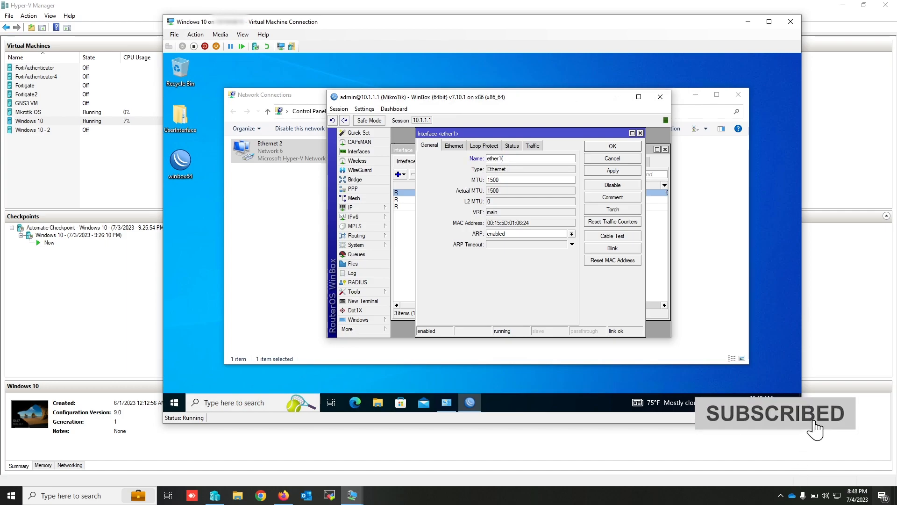
type("Management")
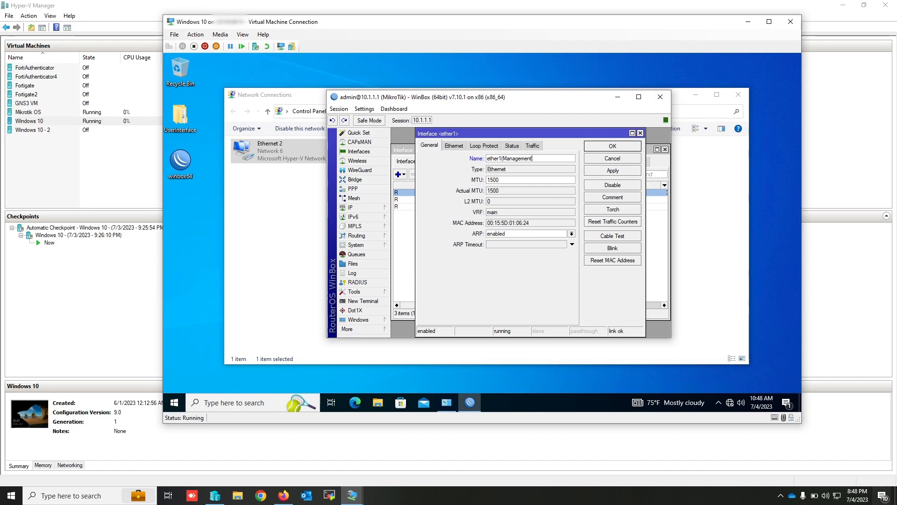
type(")")
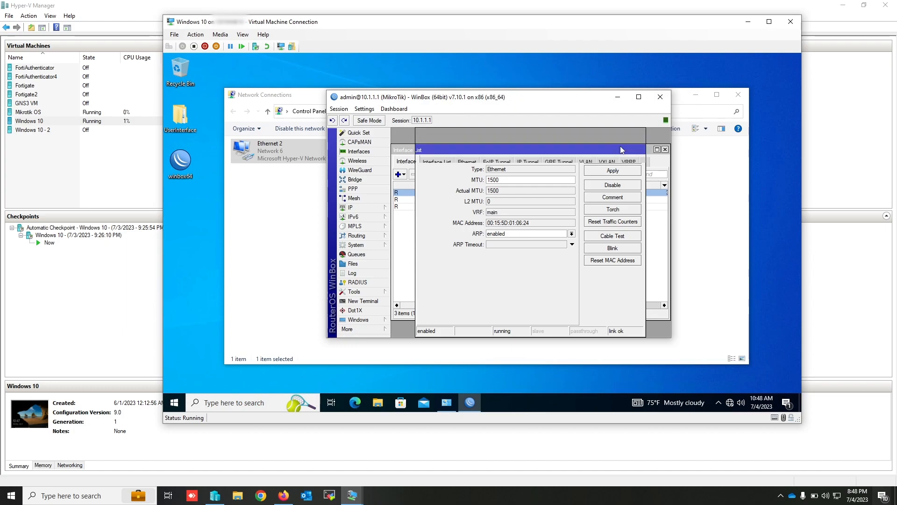
left_click(620, 145)
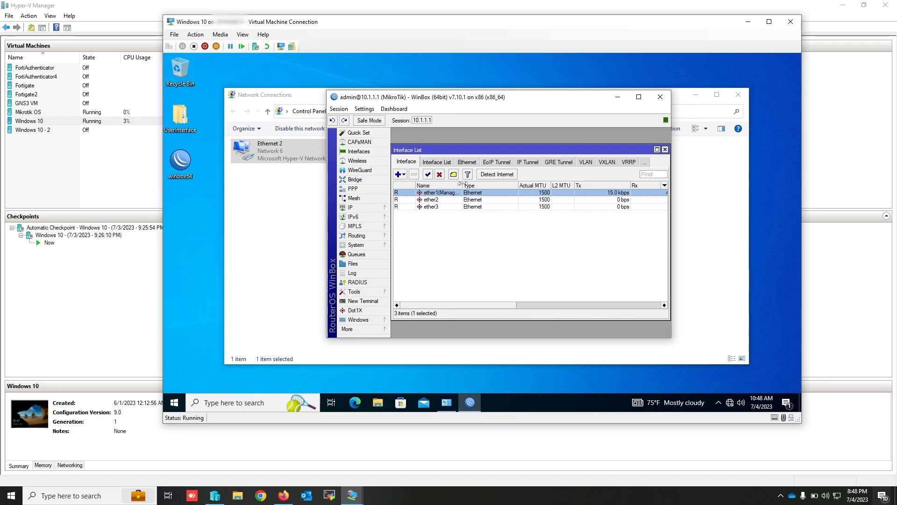
left_click_drag(461, 184, 490, 184)
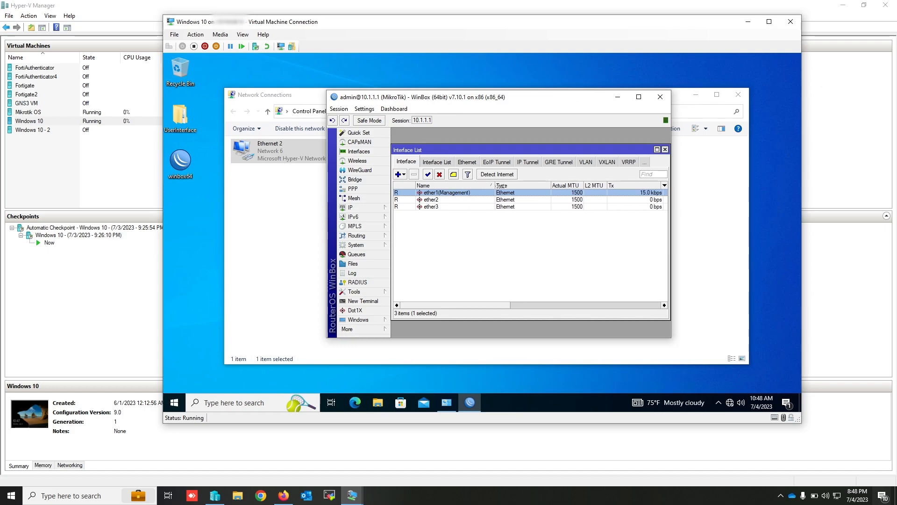
- Rename interface ether2 as ether2(Local)
left_click(448, 200)
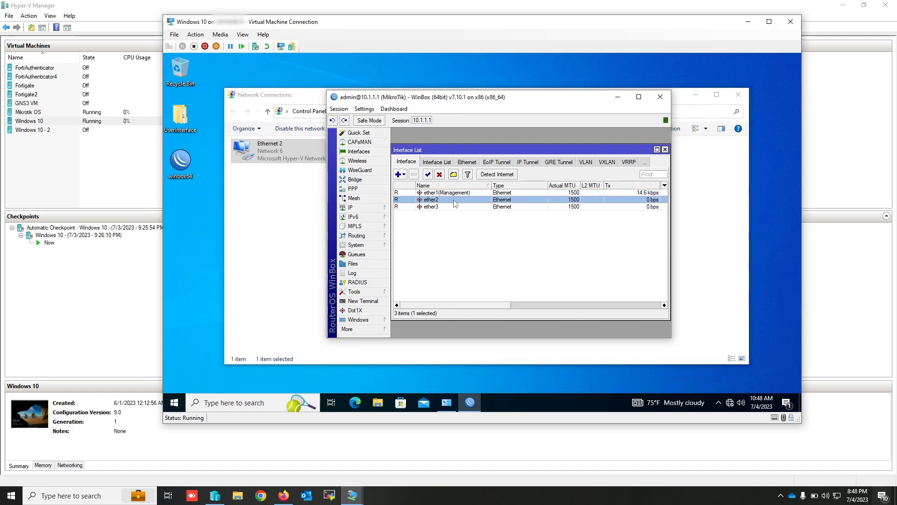
double_click(455, 202)
left_click(503, 158)
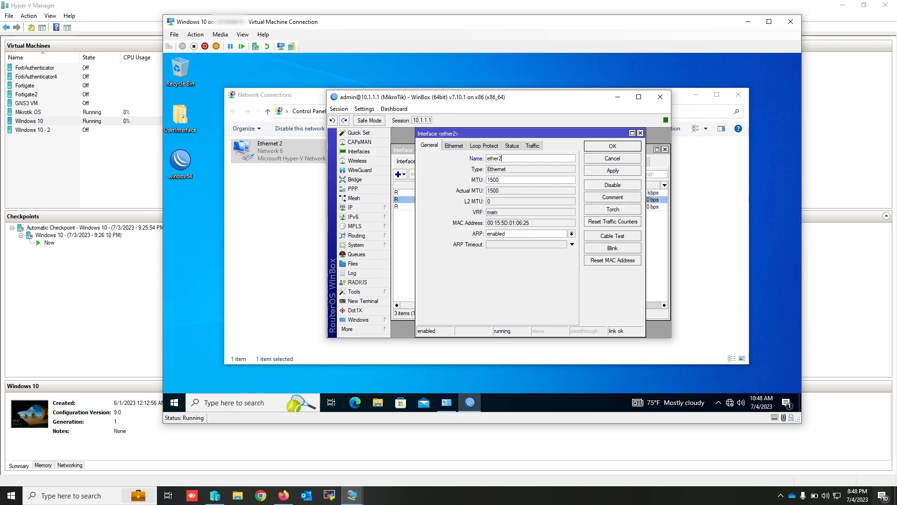
type("(Loca")
left_click(603, 149)
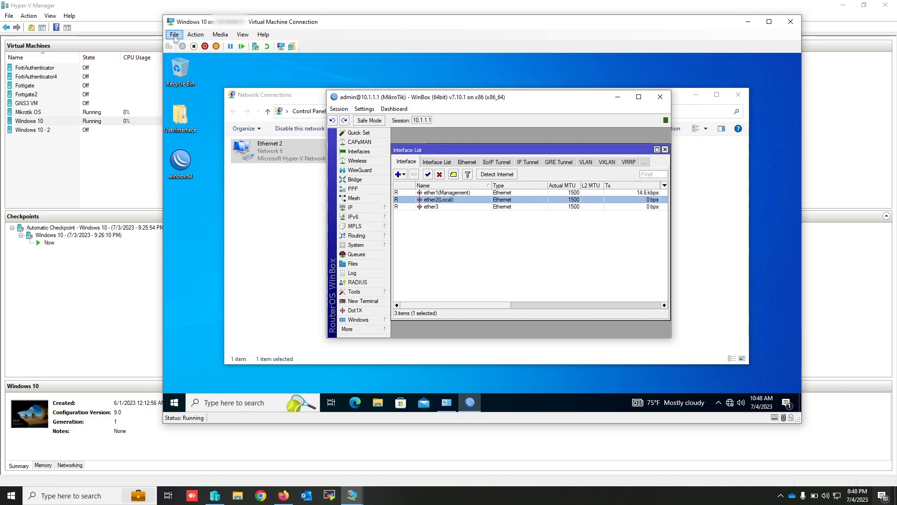
- Switch to Hyper-V Manager, check the virtual switches of the Mikrotik OS machine's second and third network adapters, and return to the Windows 10 machine
left_click(32, 114)
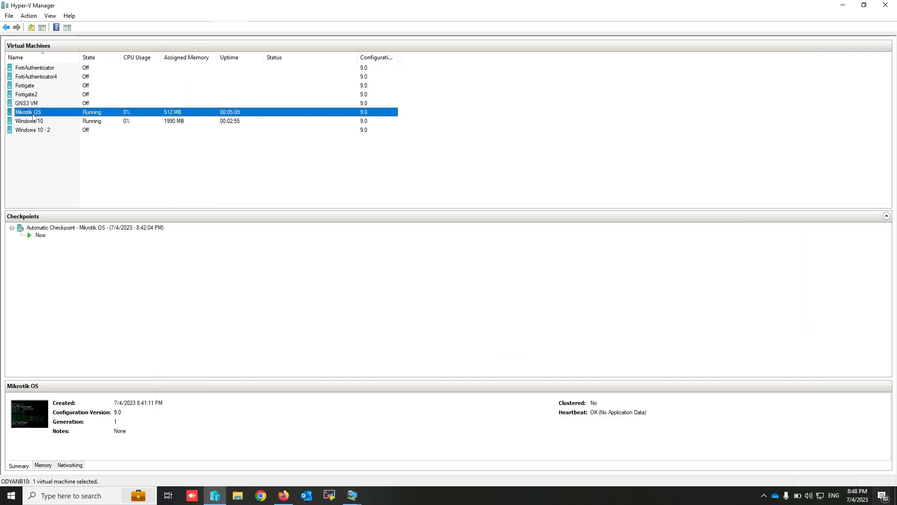
right_click(62, 114)
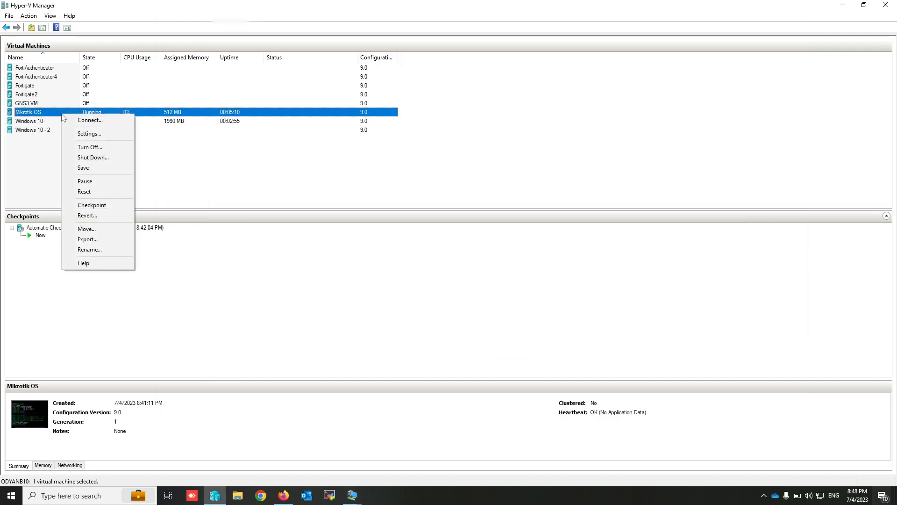
left_click(96, 134)
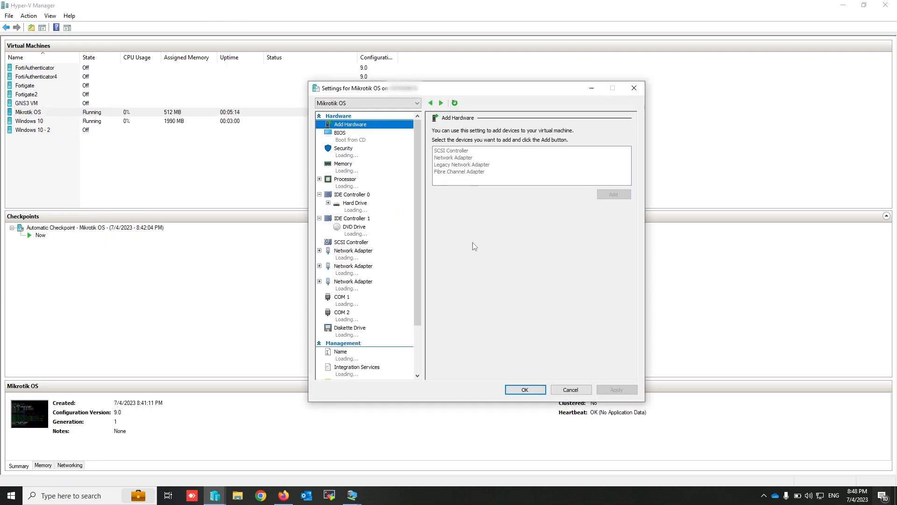
left_click(357, 274)
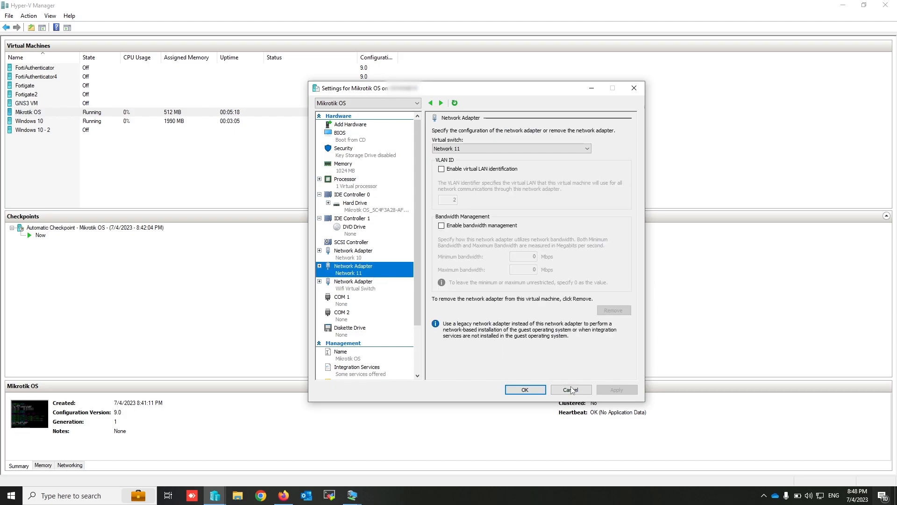
left_click(367, 289)
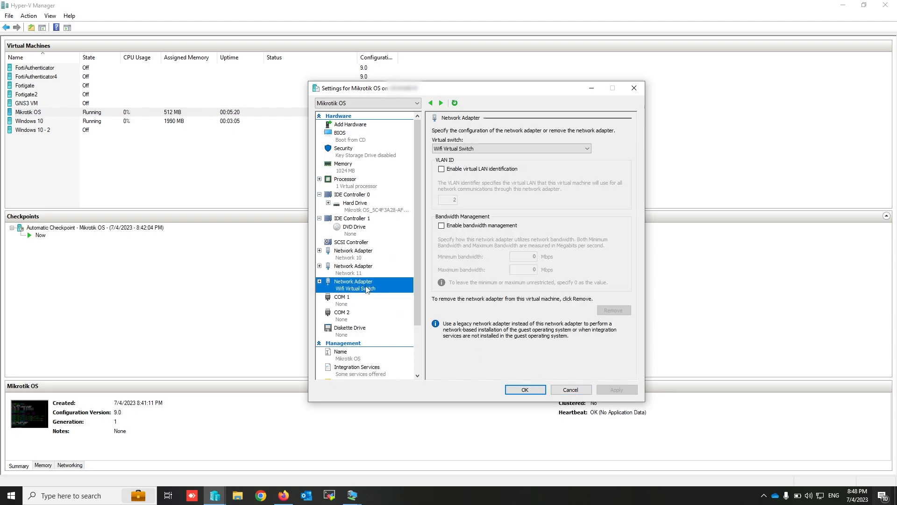
left_click(571, 390)
left_click(360, 487)
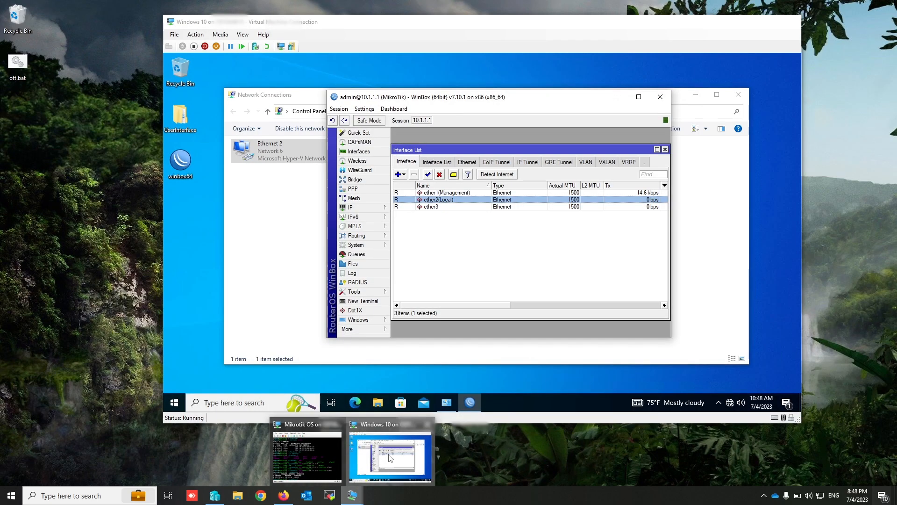
left_click(390, 457)
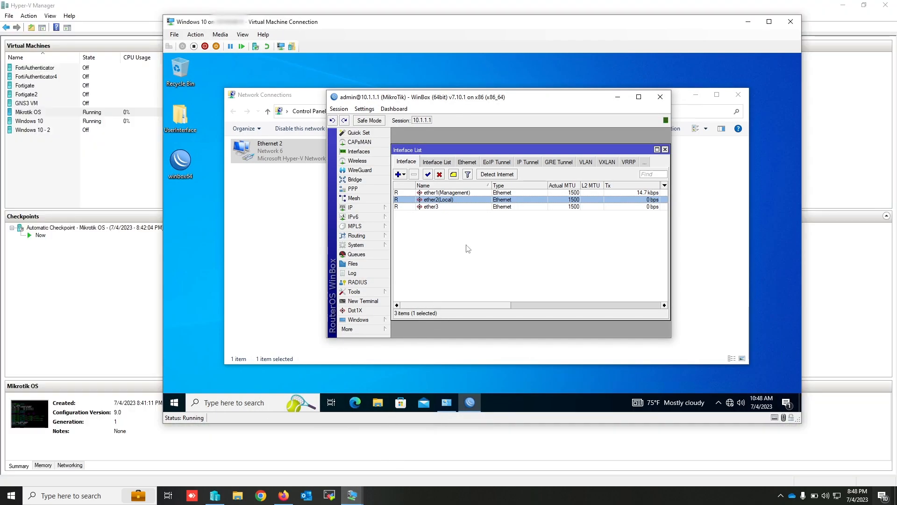
- Rename interface ether3 as ether3(Internet)
left_click(446, 207)
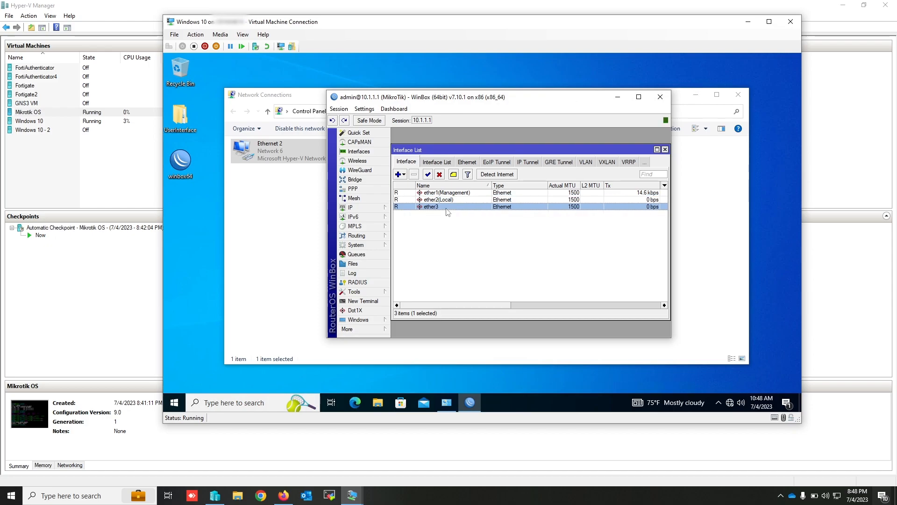
double_click(447, 209)
left_click(505, 158)
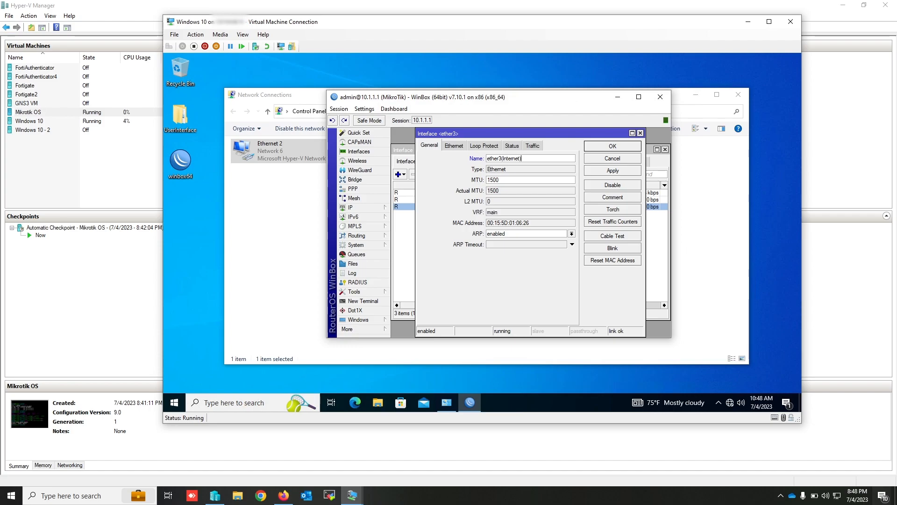
left_click(617, 148)
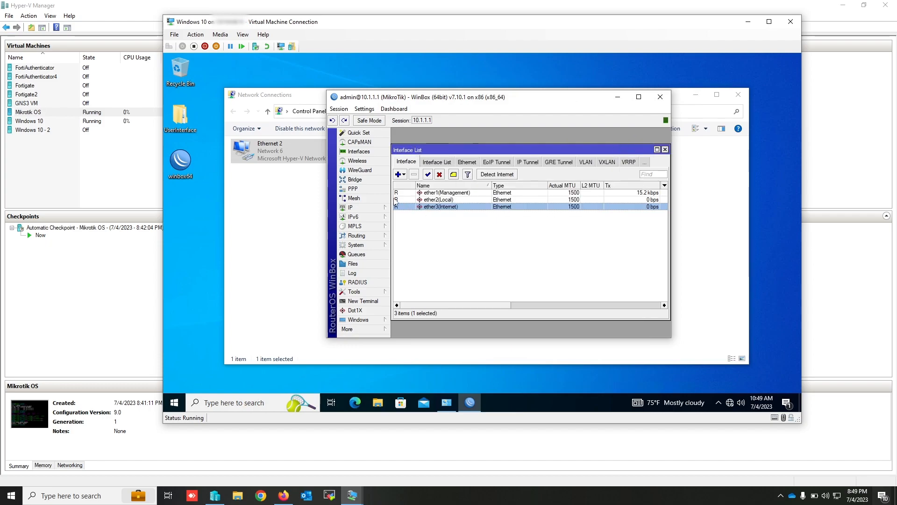
- Add the IP address 11.1.1.1/8 to interface ether2(Local) and close the address list
left_click(359, 208)
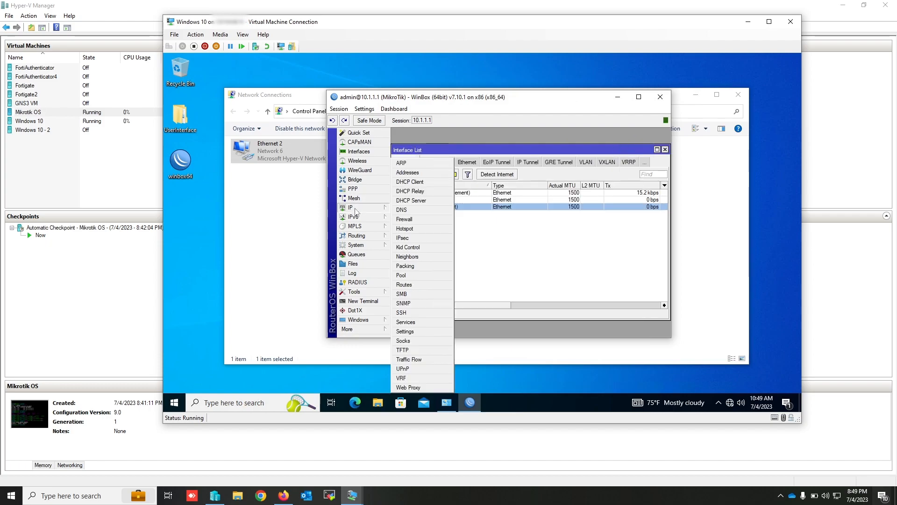
left_click(407, 173)
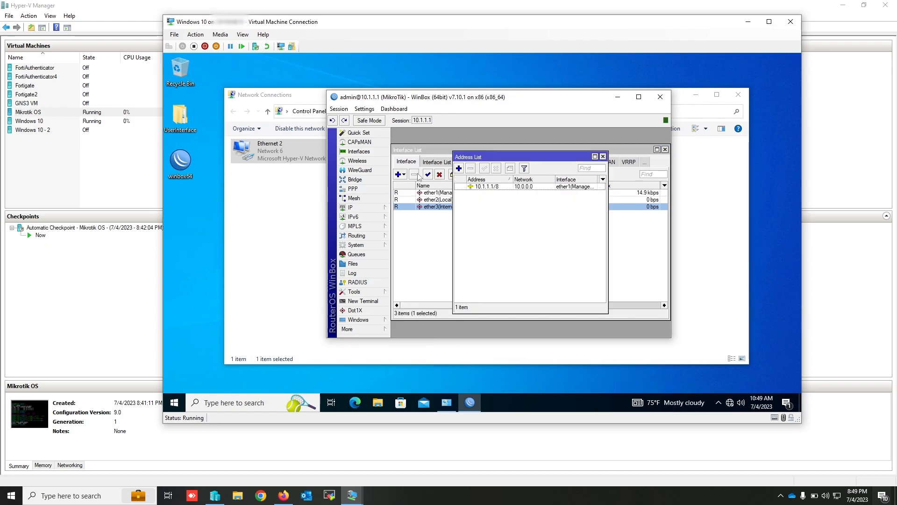
left_click(460, 171)
type("11.1.1.1/8")
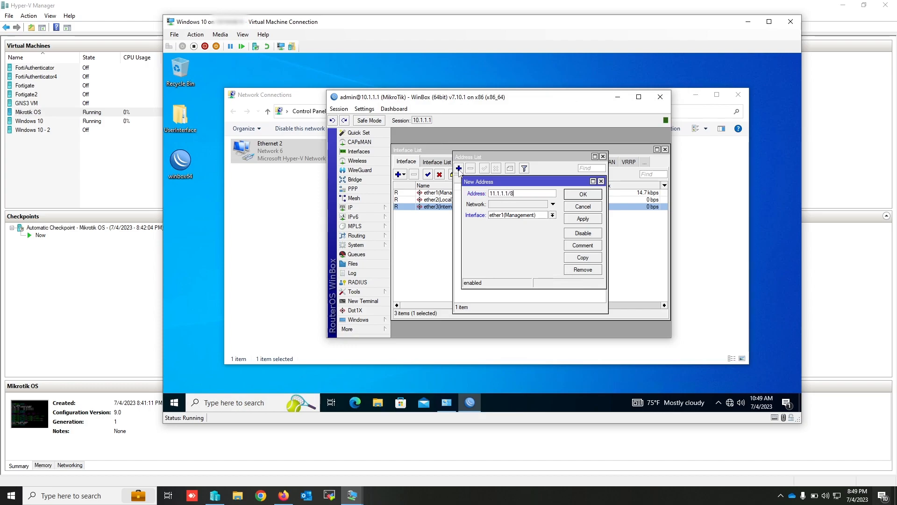
left_click(553, 215)
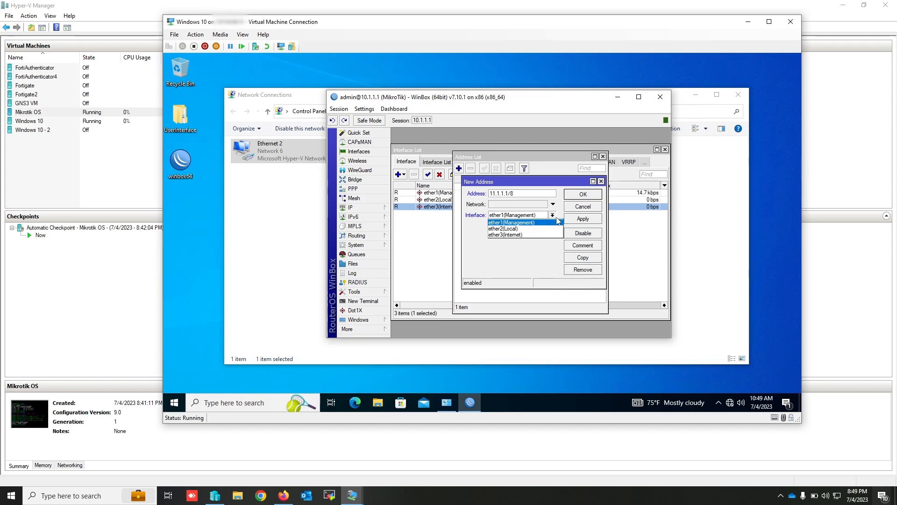
left_click(519, 228)
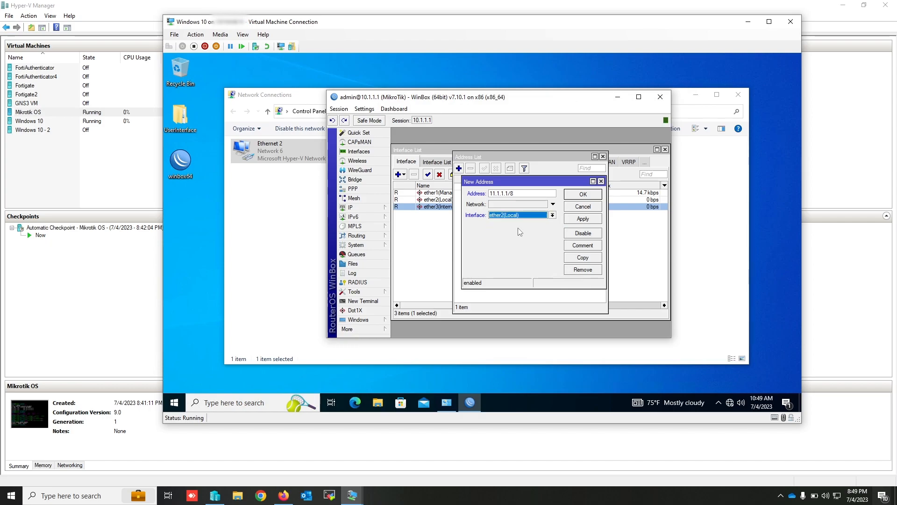
left_click(583, 194)
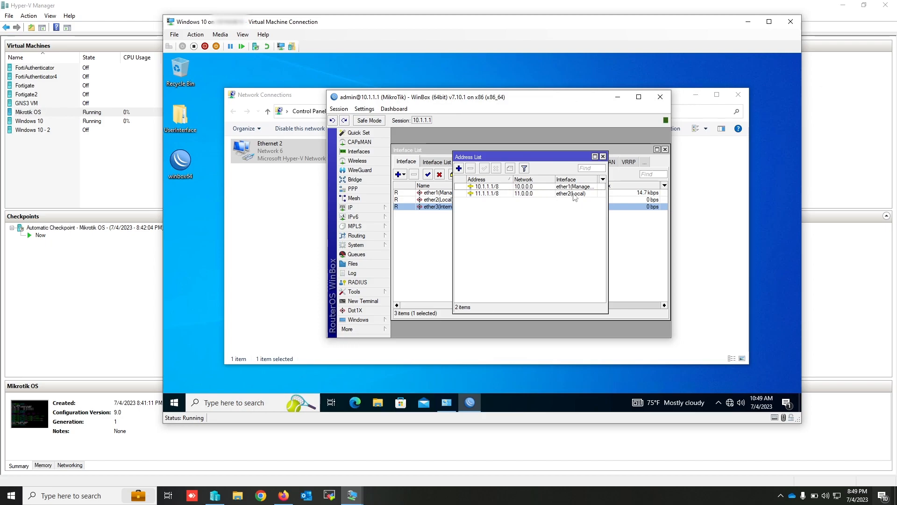
left_click(603, 157)
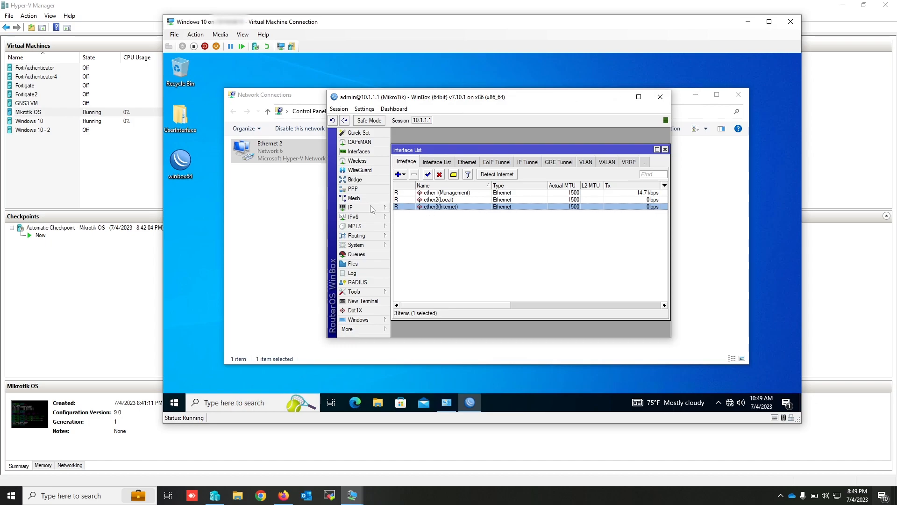
- Add a DHCP client on interface ether3(Internet), check its lease status, and close the DHCP client list
left_click(357, 209)
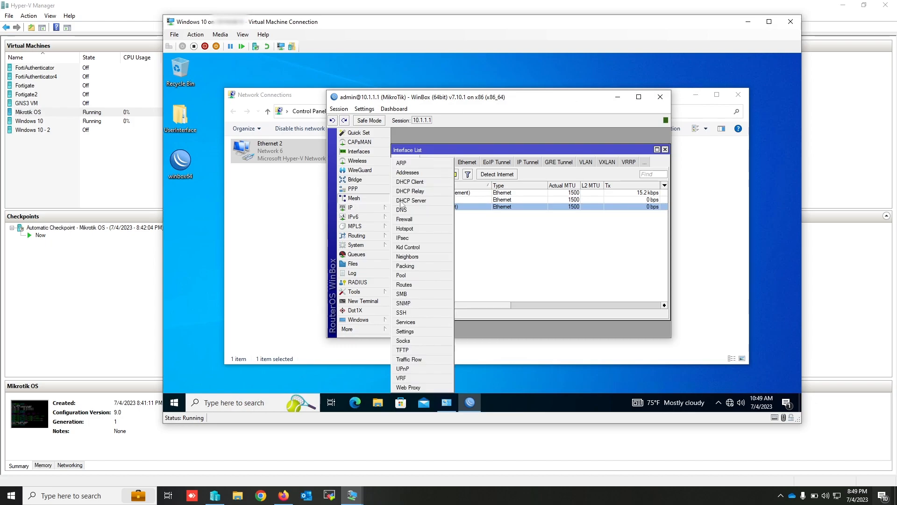
left_click(419, 182)
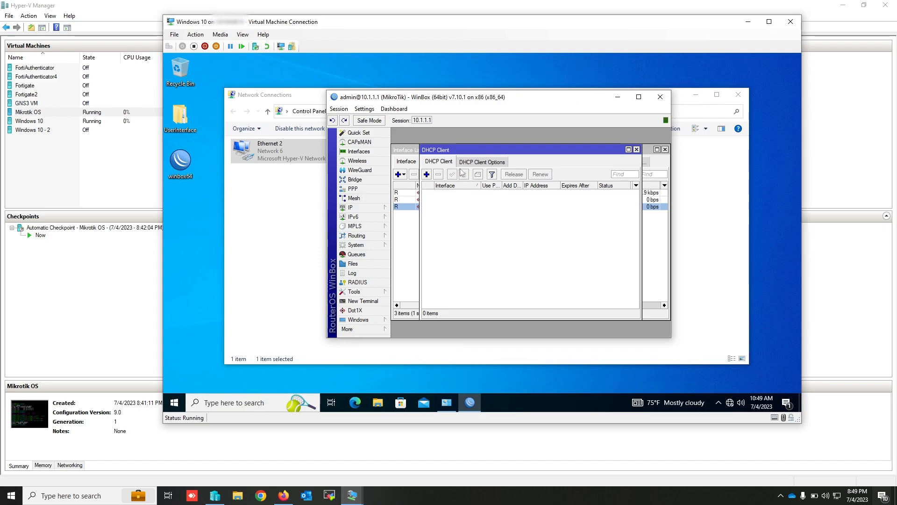
left_click(427, 175)
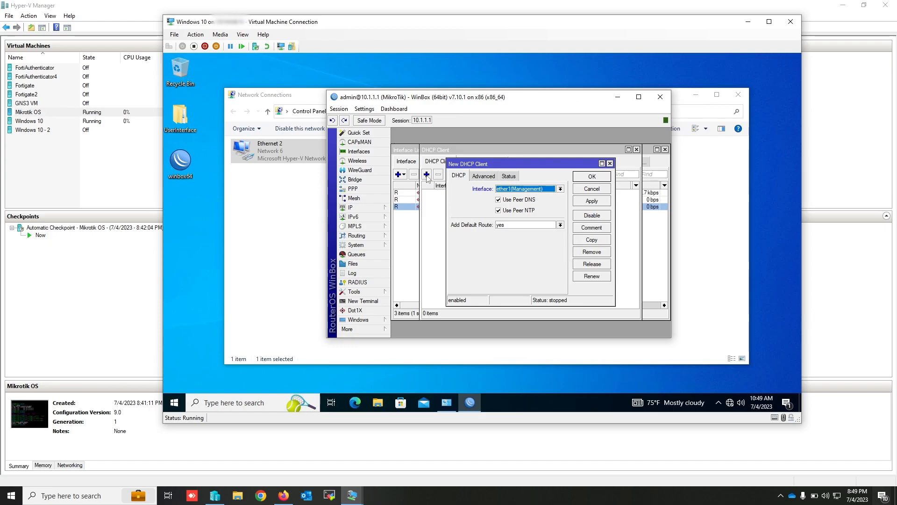
left_click(517, 189)
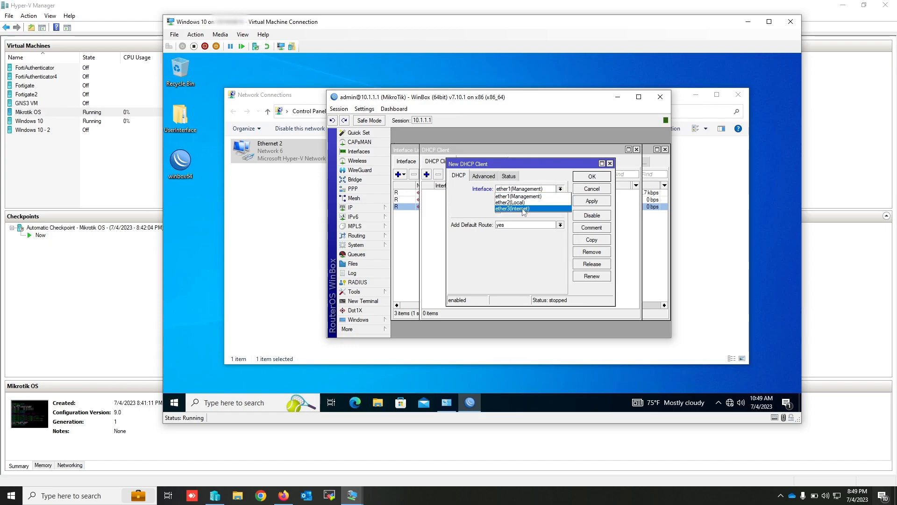
left_click(521, 209)
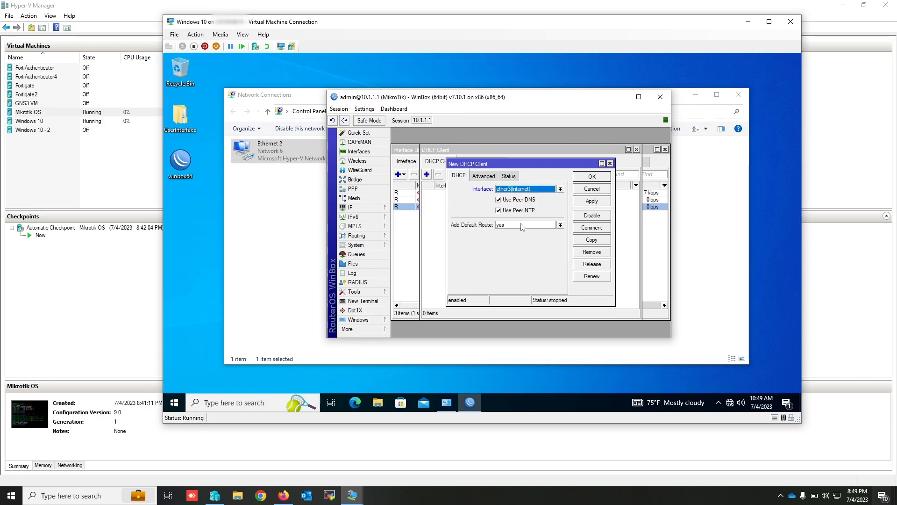
left_click(592, 202)
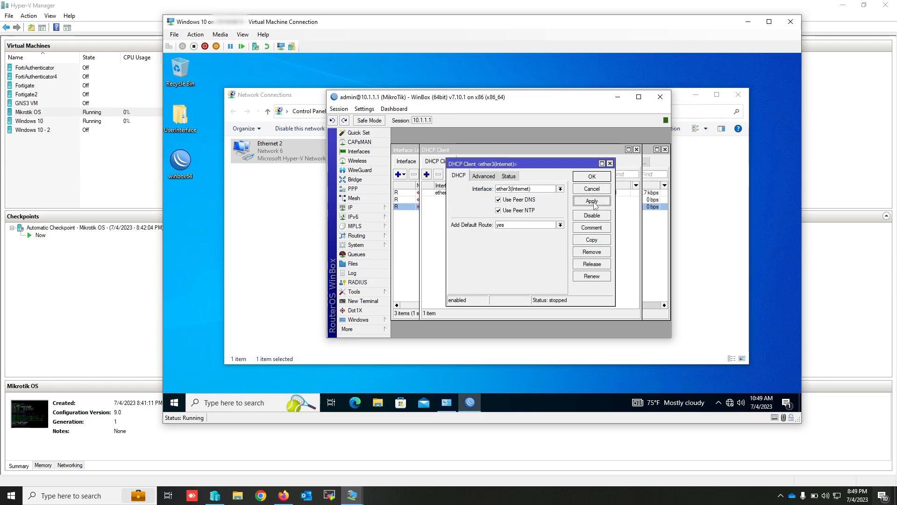
left_click(593, 177)
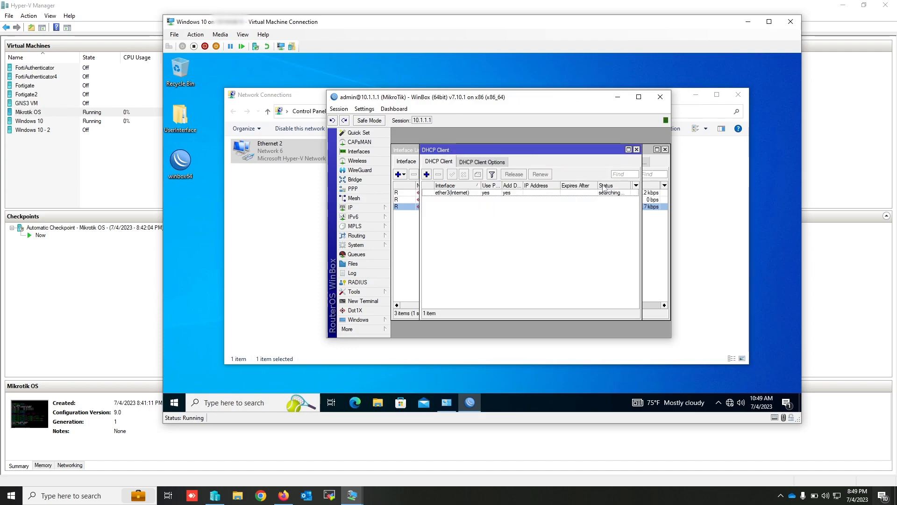
left_click(605, 194)
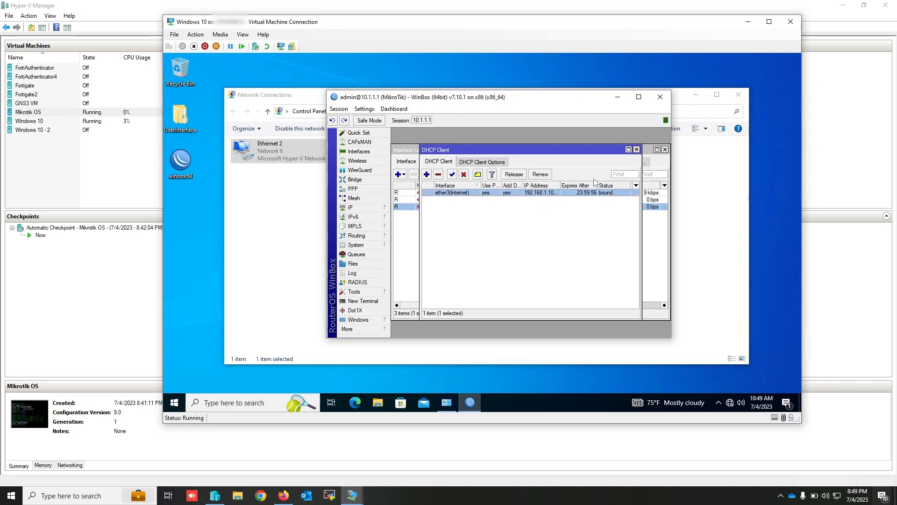
left_click(637, 149)
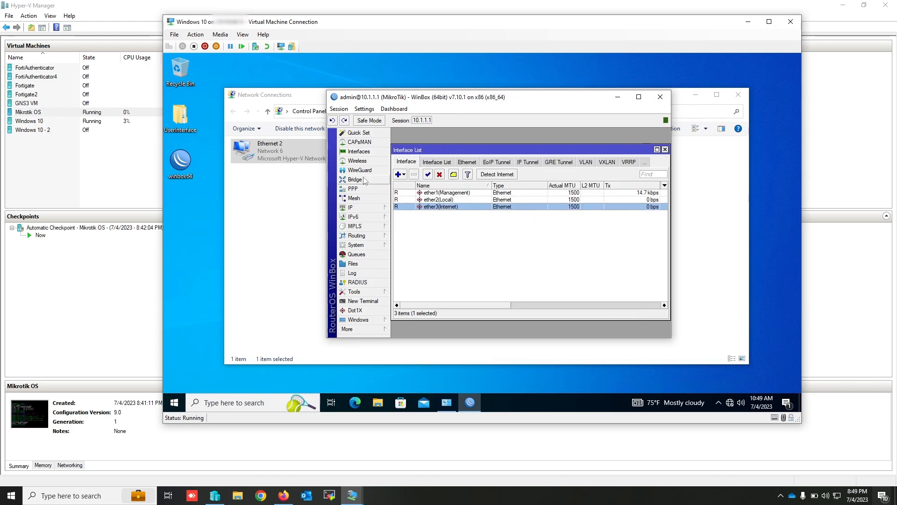
- Check the interface assignments in the router's IP address list, then close it
left_click(360, 209)
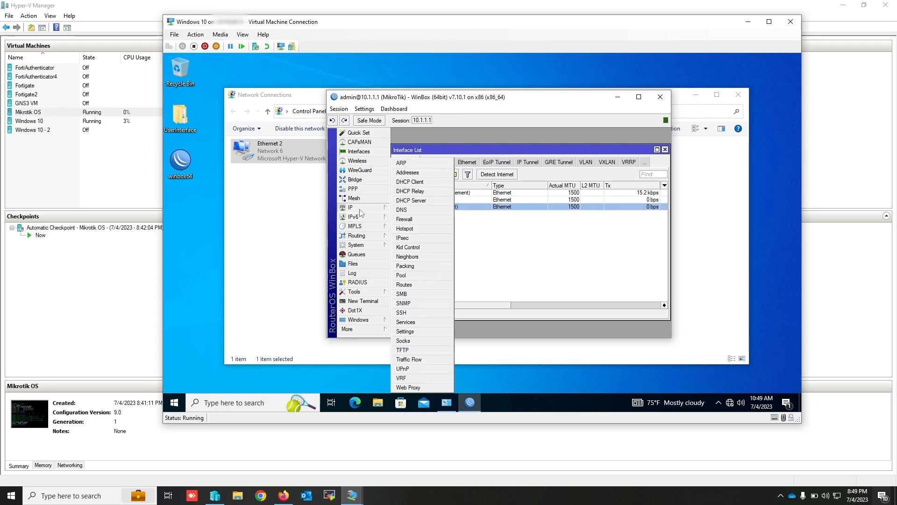
left_click(429, 172)
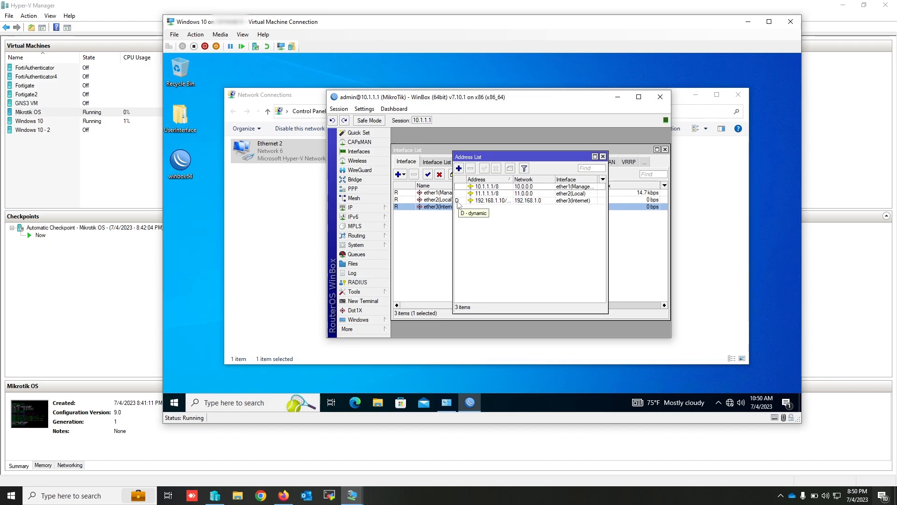
left_click(603, 157)
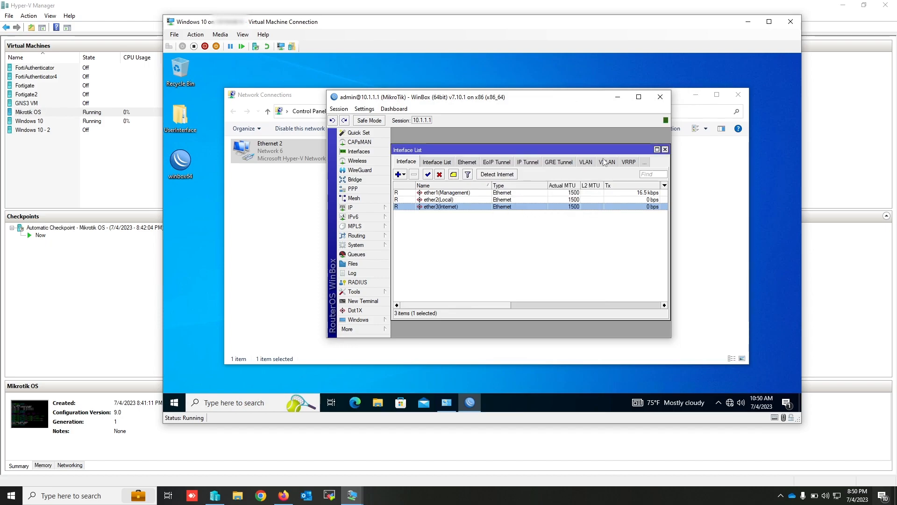
left_click(493, 247)
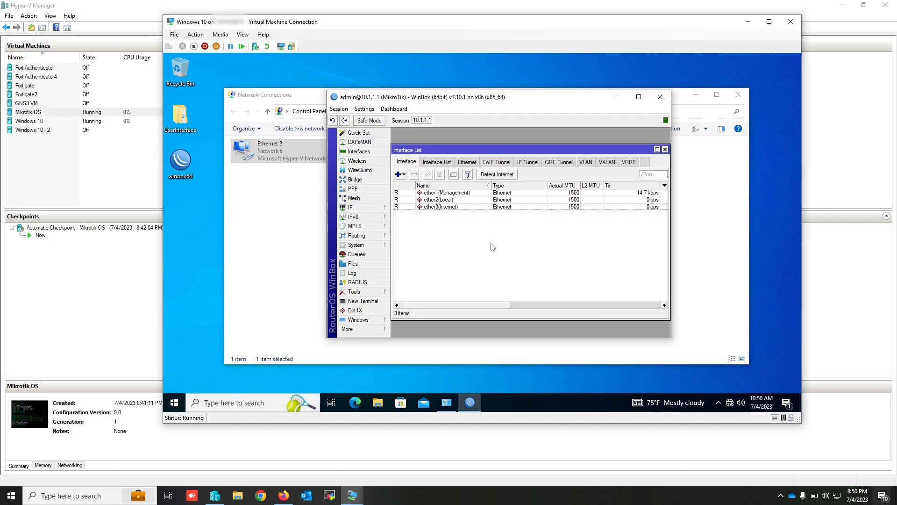
- Add a network adapter connected to the Network 11 virtual switch to the Windows 10 - 2 virtual machine
left_click(37, 134)
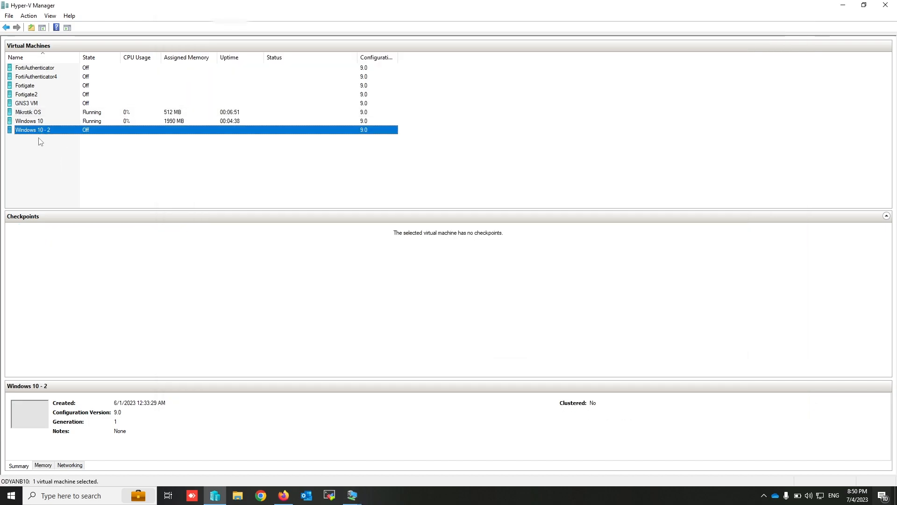
right_click(31, 134)
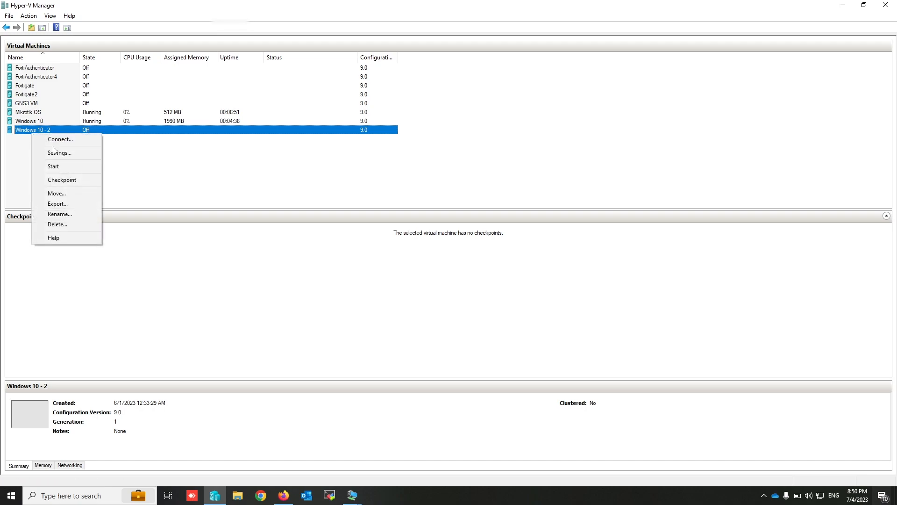
left_click(64, 154)
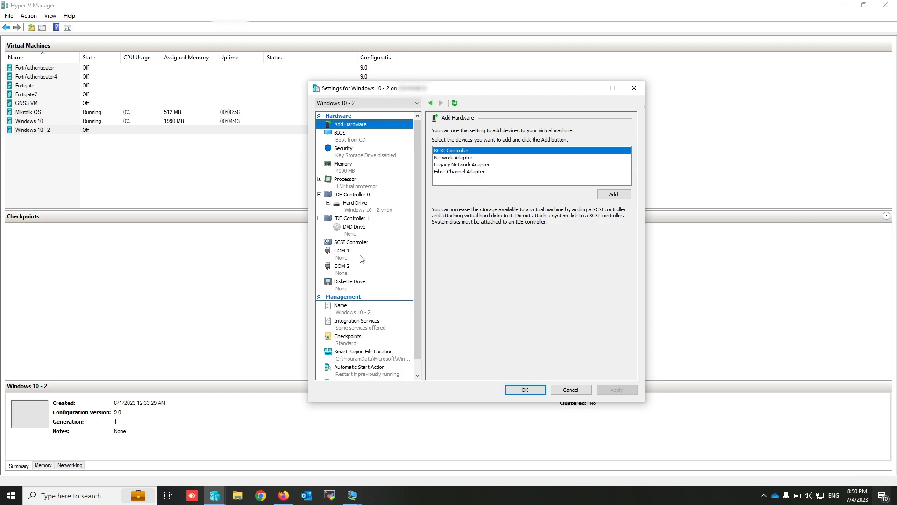
left_click(468, 158)
left_click(615, 195)
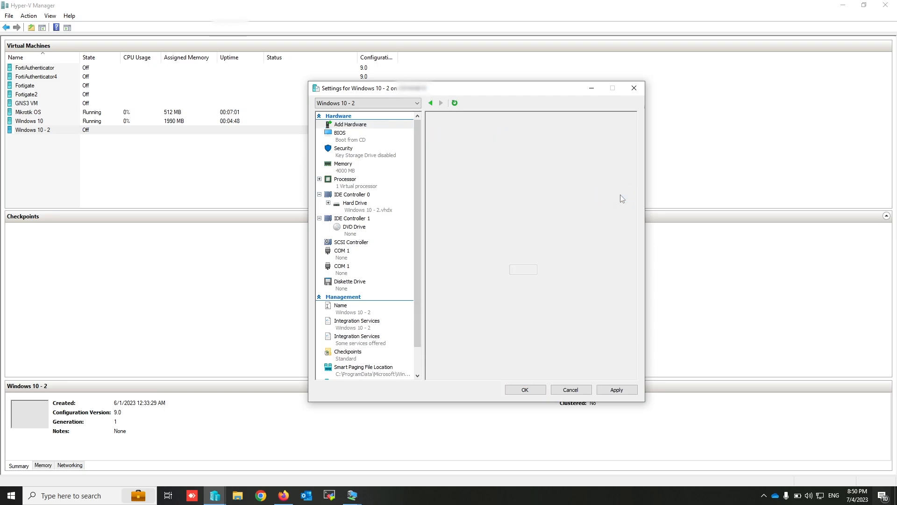
left_click(496, 149)
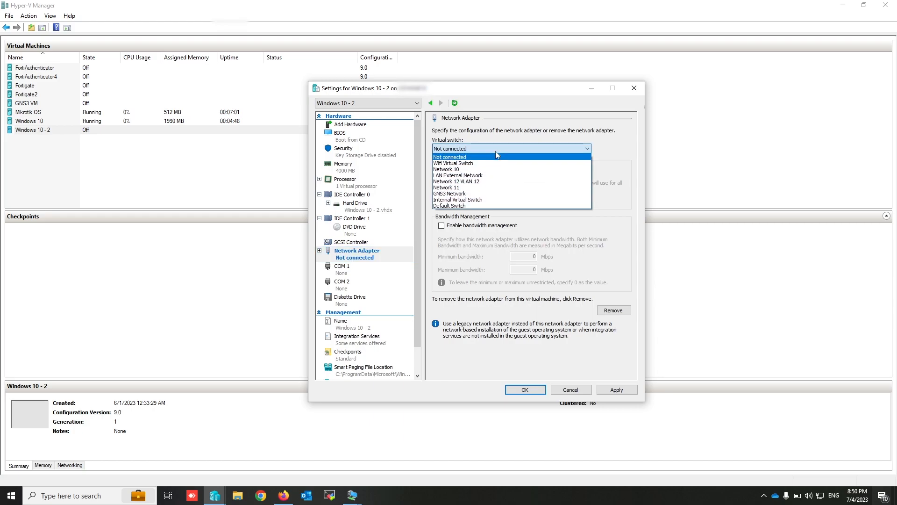
left_click(451, 188)
left_click(534, 390)
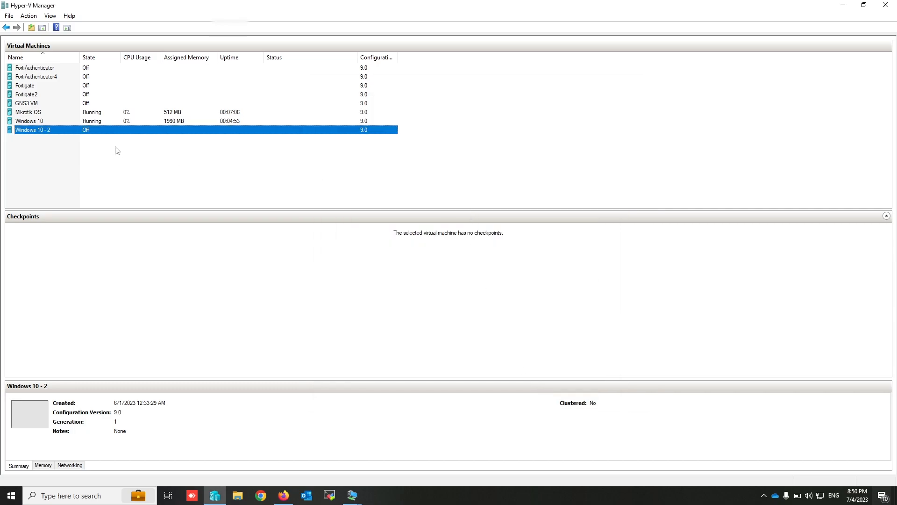
- Start the Windows 10 - 2 virtual machine and sign in to its desktop at the offered display size
right_click(84, 133)
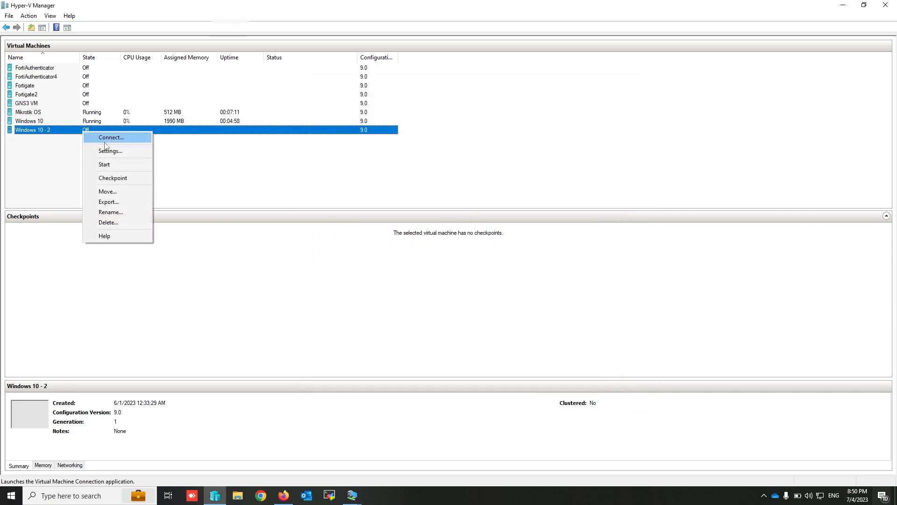
left_click(127, 166)
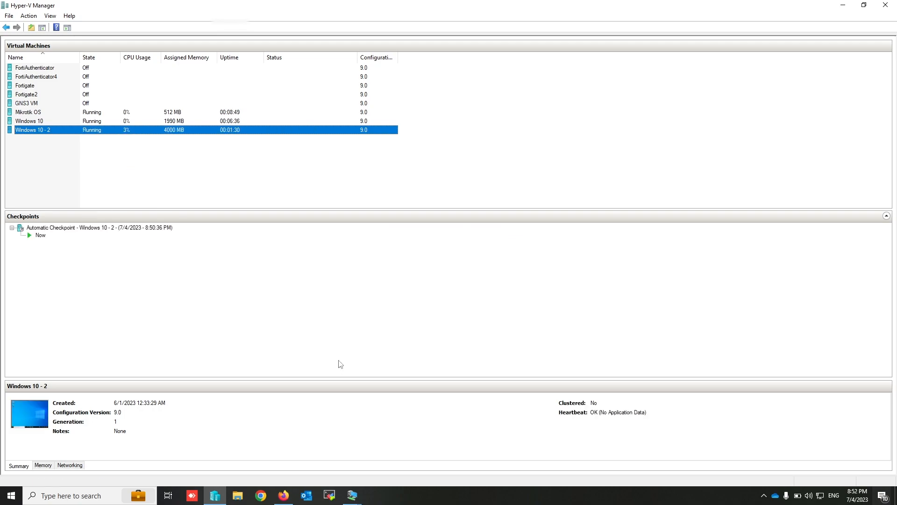
left_click(352, 496)
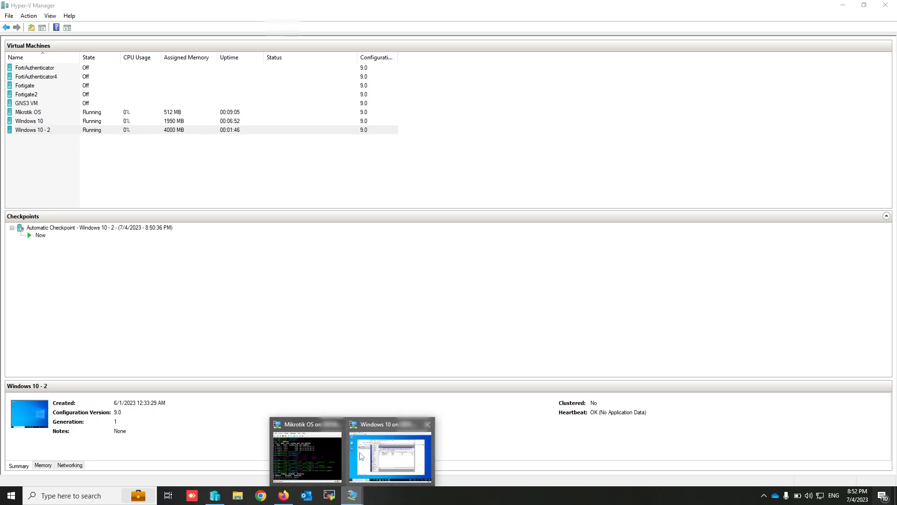
double_click(34, 131)
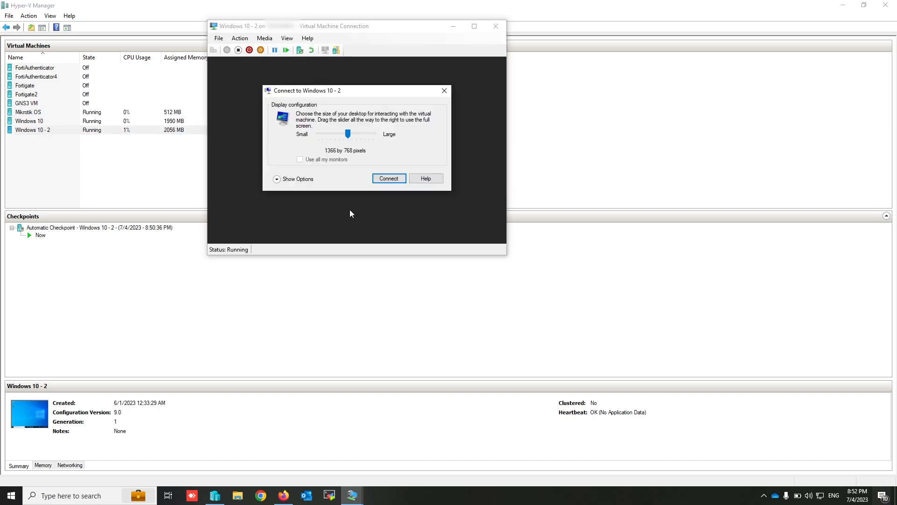
left_click(389, 179)
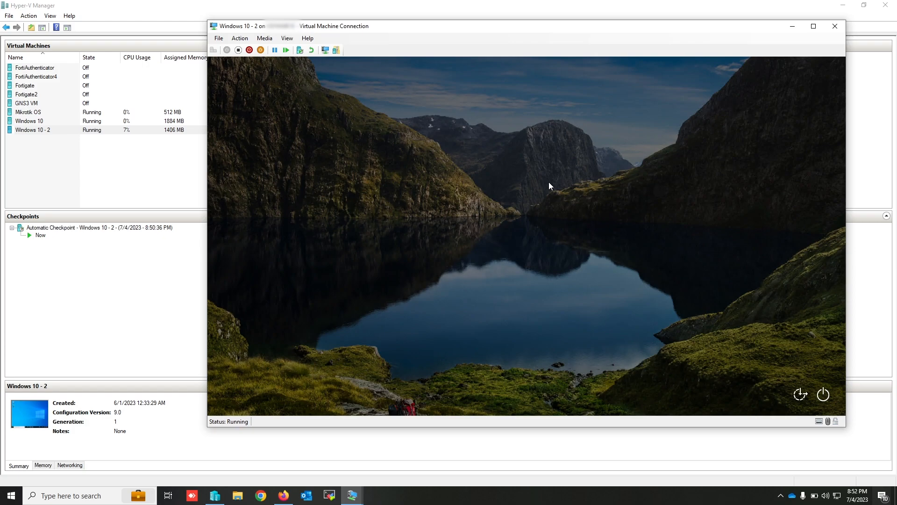
left_click(549, 182)
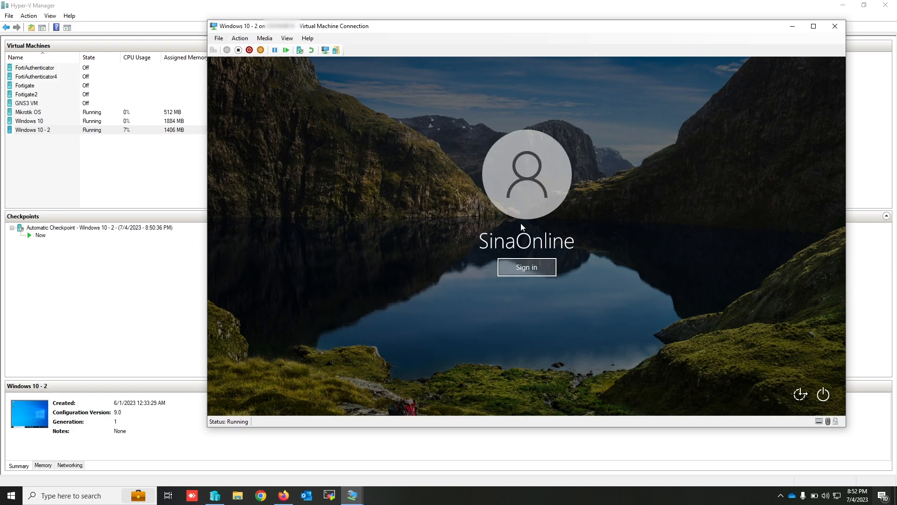
left_click(528, 271)
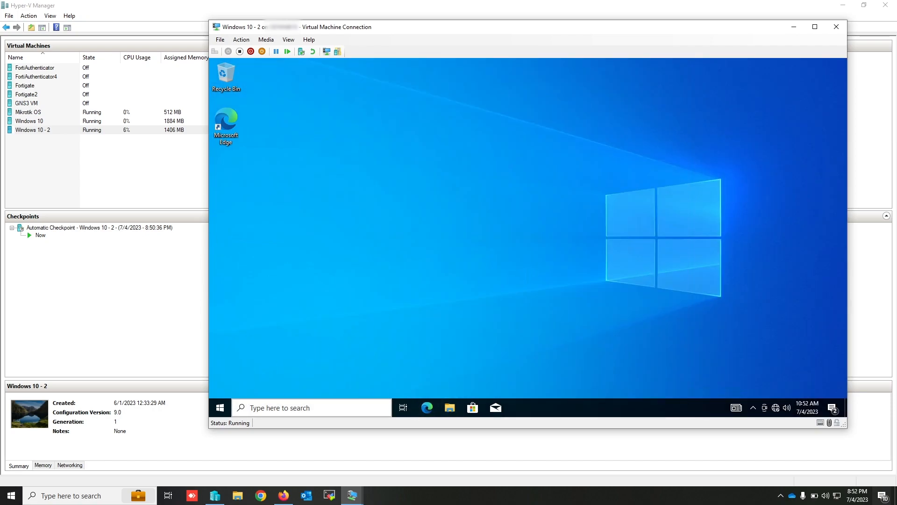
- Open Network Connections in the Windows 10 - 2 virtual machine using ncpa.cpl
left_click(289, 409)
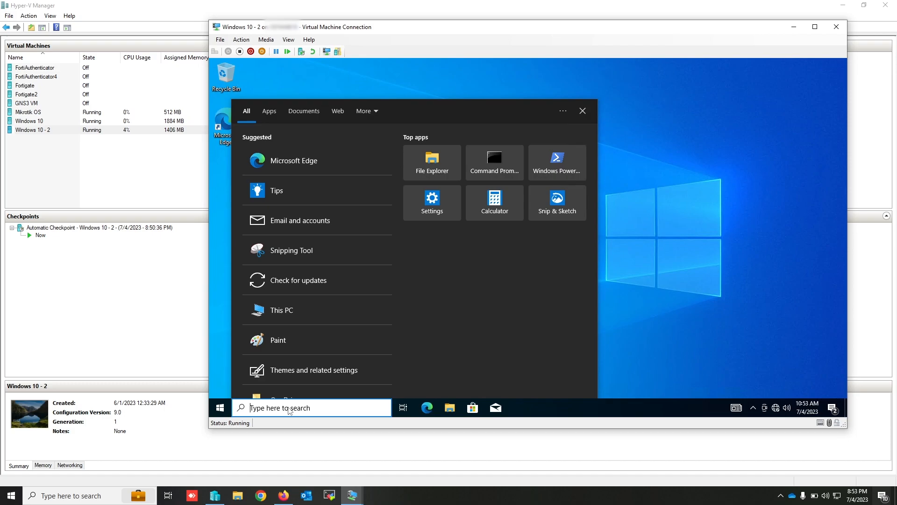
type("nc")
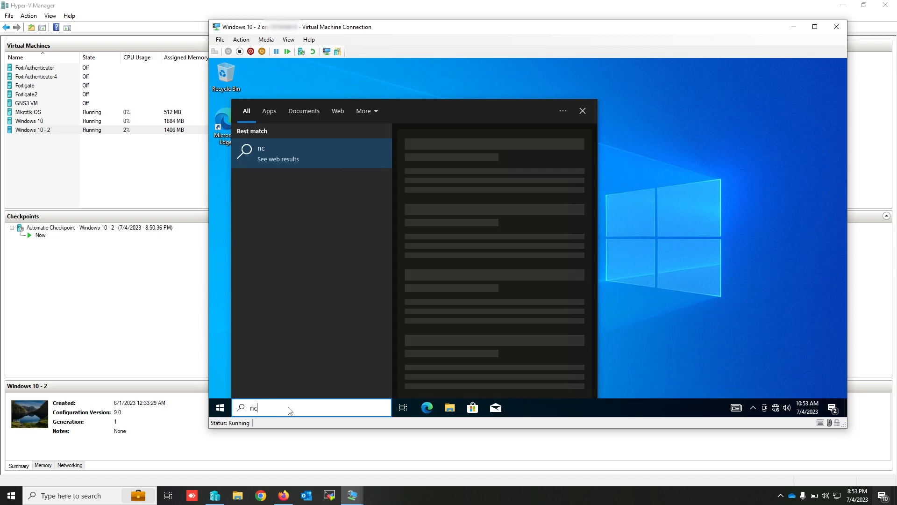
type("pa.cpl")
key("Return")
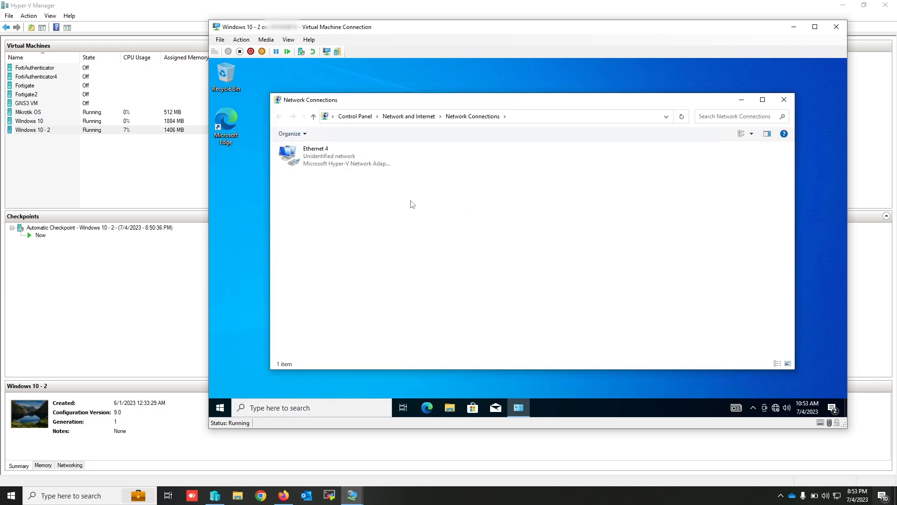
- Check the Internet Protocol Version 4 settings of the Ethernet 4 adapter and close its properties without changing them
left_click(340, 165)
right_click(339, 166)
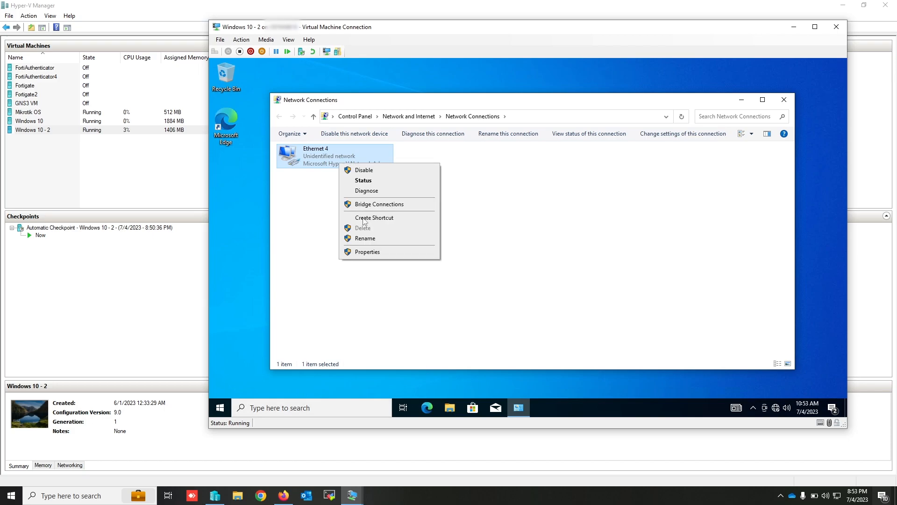
left_click(368, 252)
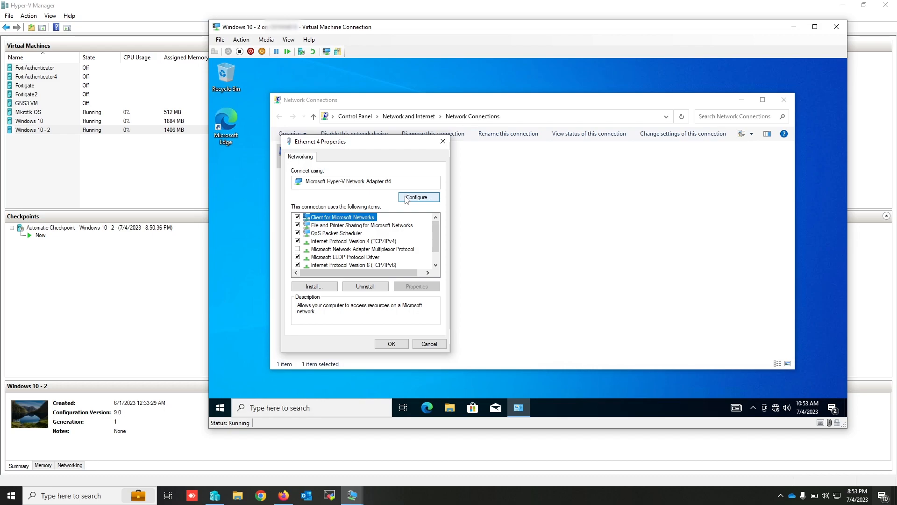
left_click(378, 242)
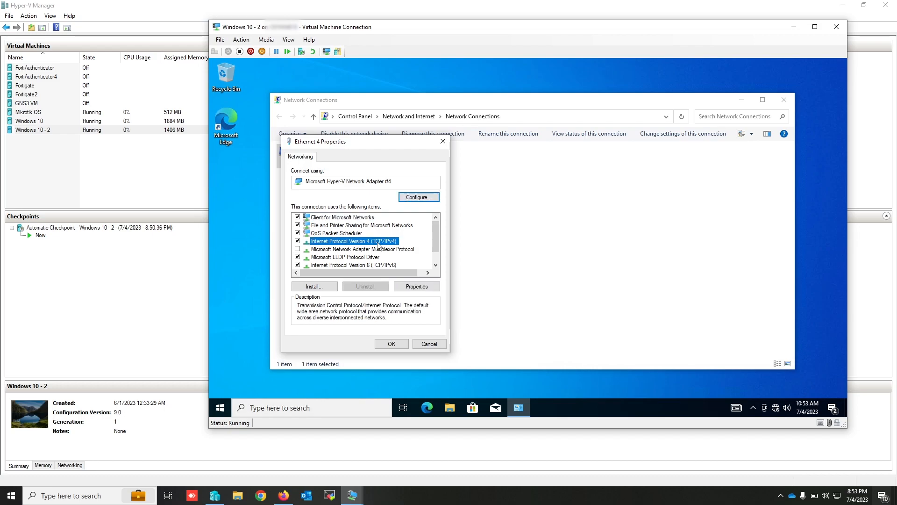
left_click(413, 285)
left_click(462, 373)
left_click(429, 344)
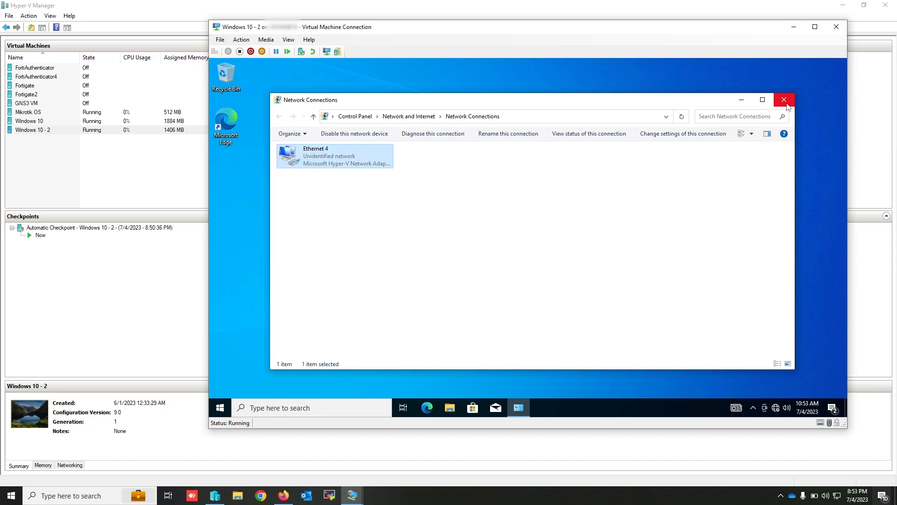
- Switch to the Windows 10 virtual machine and open the router's DHCP server list in WinBox
left_click(354, 495)
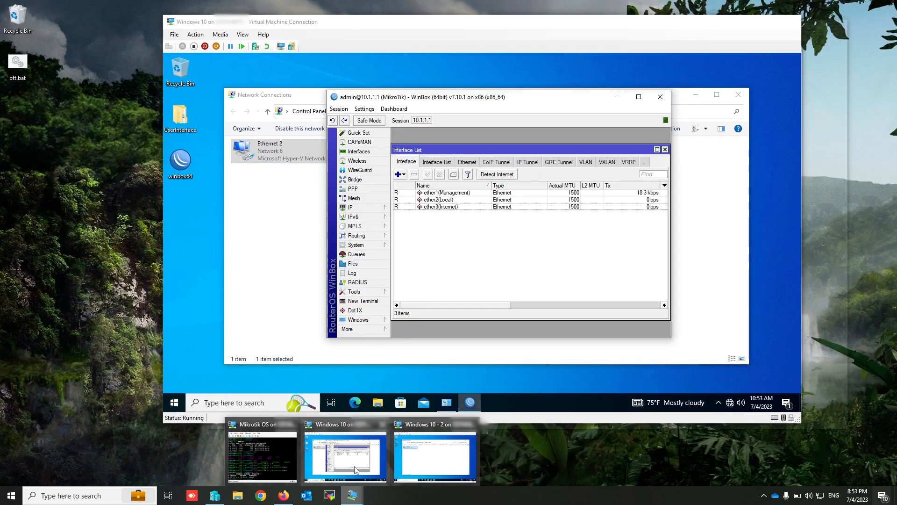
left_click(354, 465)
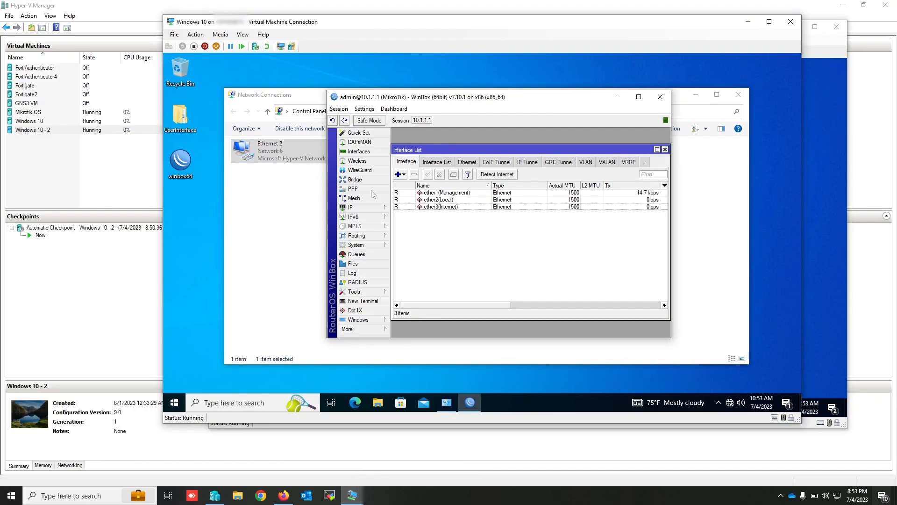
left_click(371, 211)
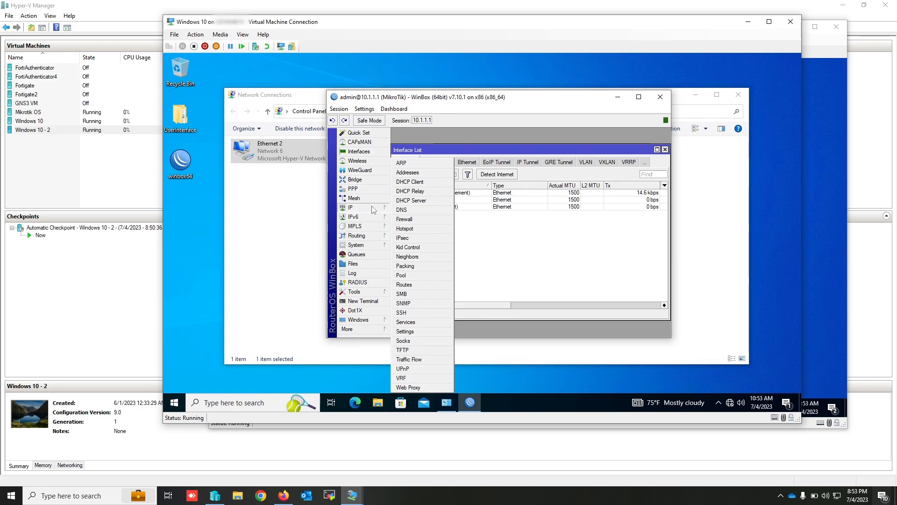
left_click(418, 201)
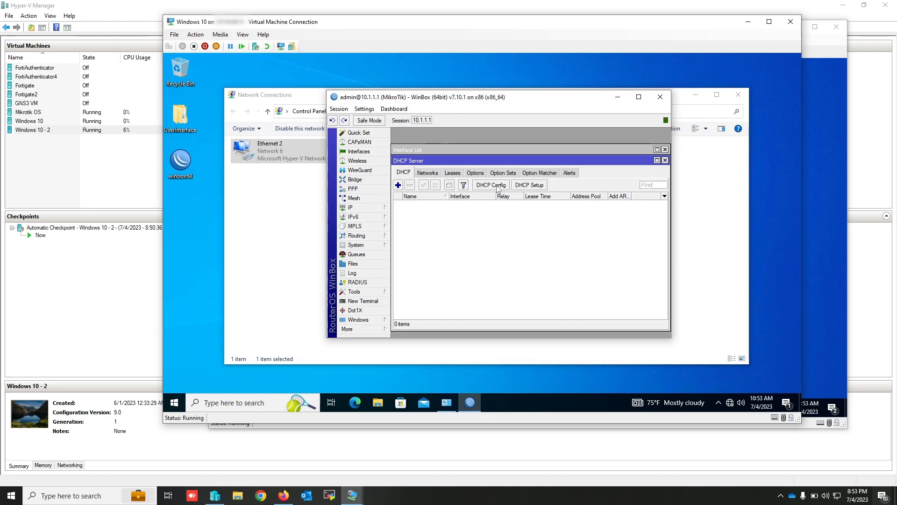
- Start DHCP Setup on interface ether2(Local), accepting address space 11.0.0.0/8 and gateway 11.1.1.1
left_click(533, 186)
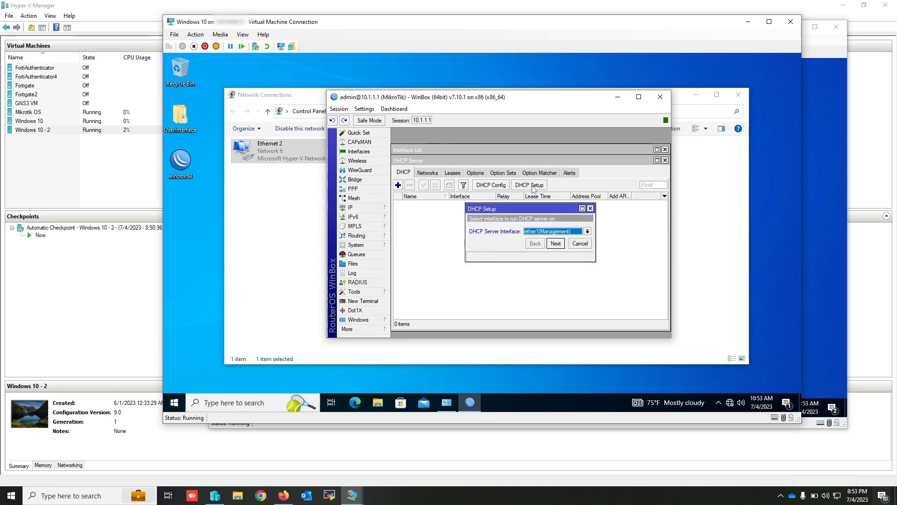
left_click(555, 233)
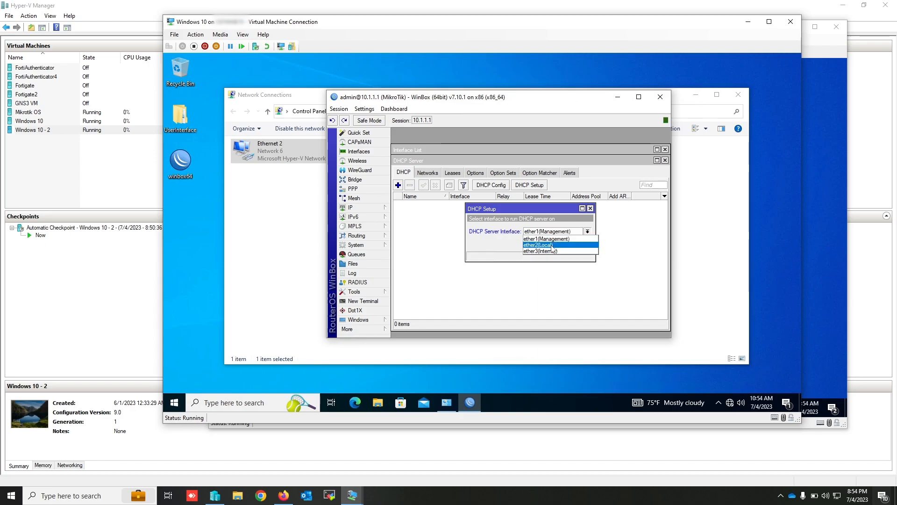
left_click(542, 245)
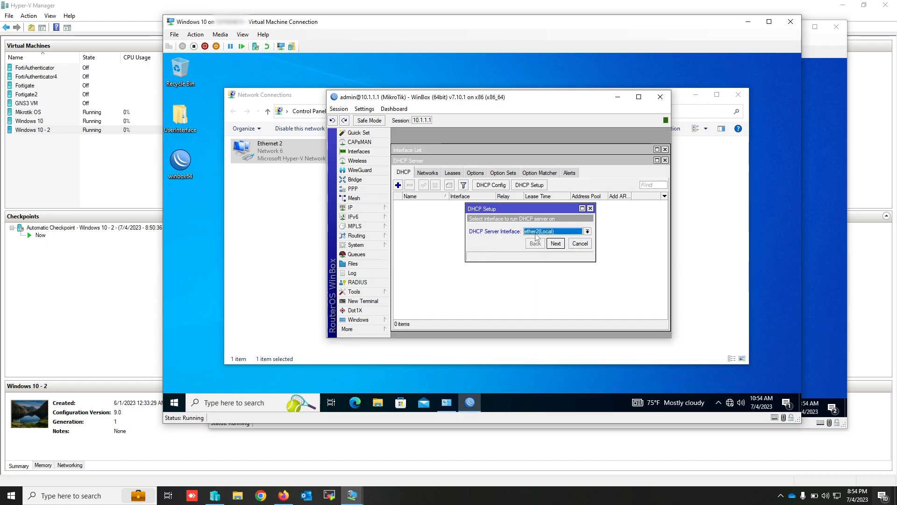
left_click(556, 244)
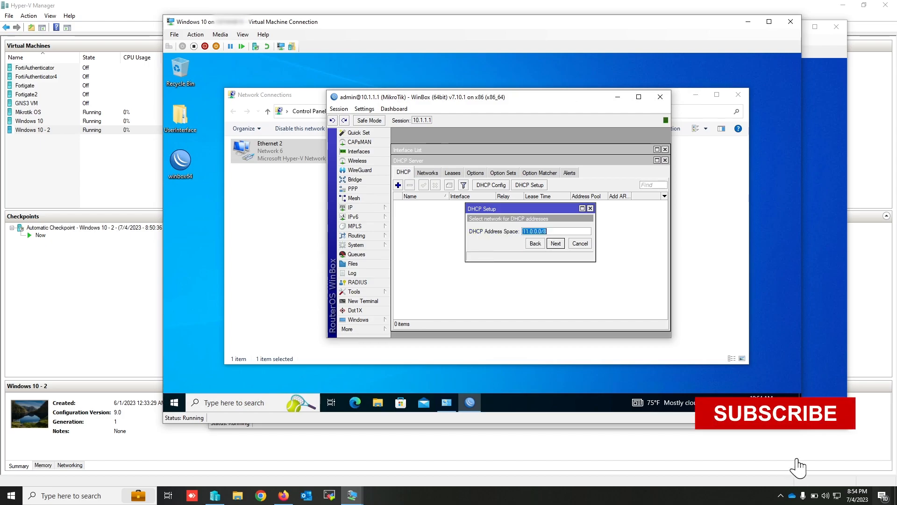
left_click(555, 243)
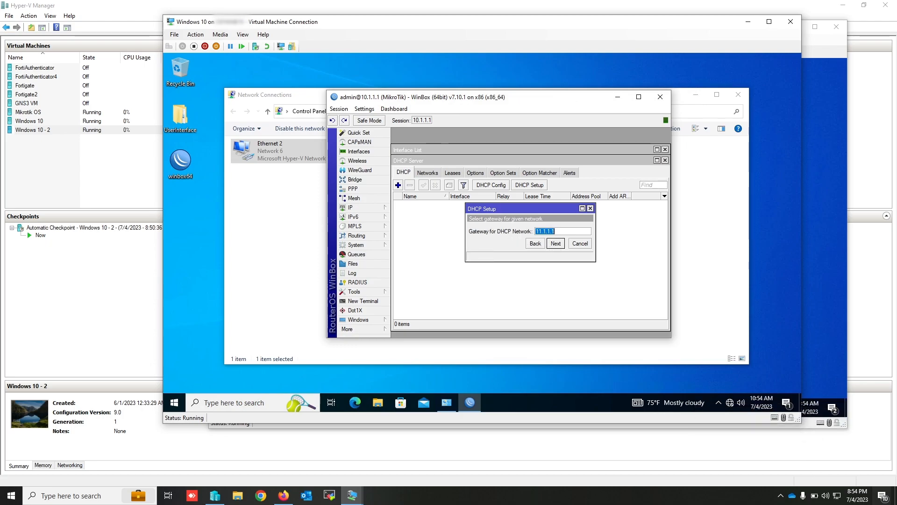
left_click(556, 243)
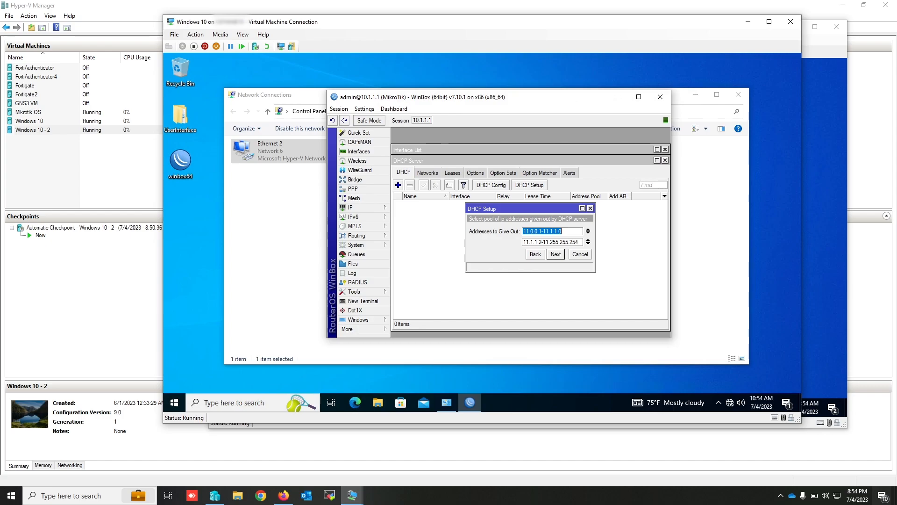
- Set a single DHCP address range to give out, 11.1.1.10-11.1.1.50, and continue the setup
left_click(534, 231)
key("BackSpace")
key("BackSpace")
key("BackSpace")
type("1")
type(".1")
type(".10")
type("50")
left_click(588, 241)
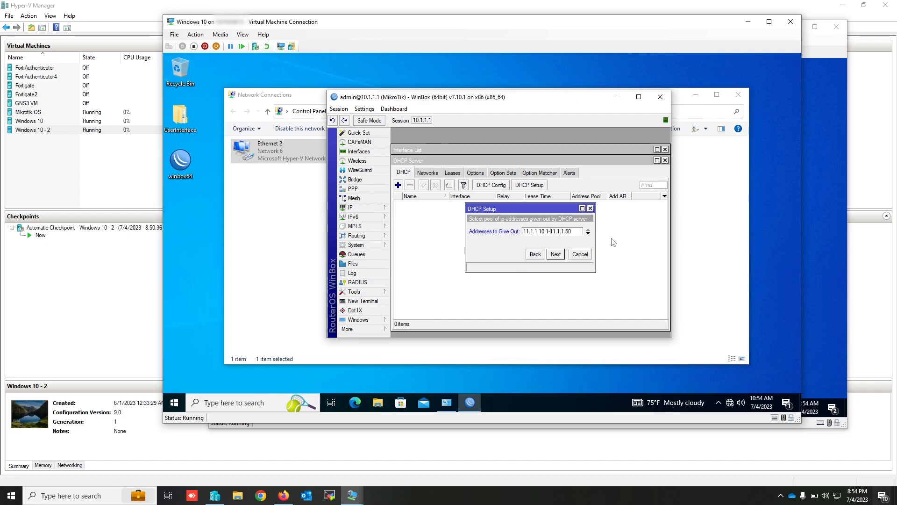
key("BackSpace")
key("BackSpace")
left_click(556, 255)
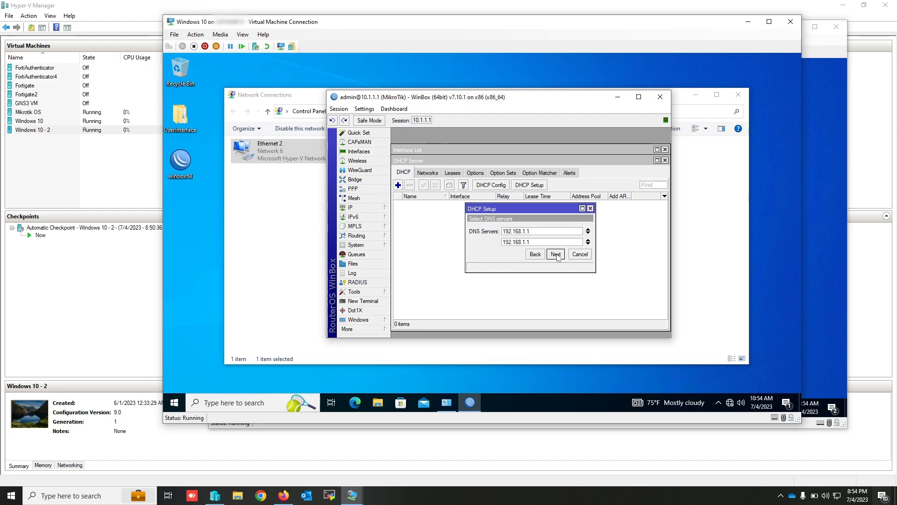
- Replace the two suggested DNS servers with a single entry and complete the DHCP setup with a lease time of 00:30:00
left_click_drag(529, 231, 502, 234)
type("10")
key("Up")
key("Up")
left_click(532, 233)
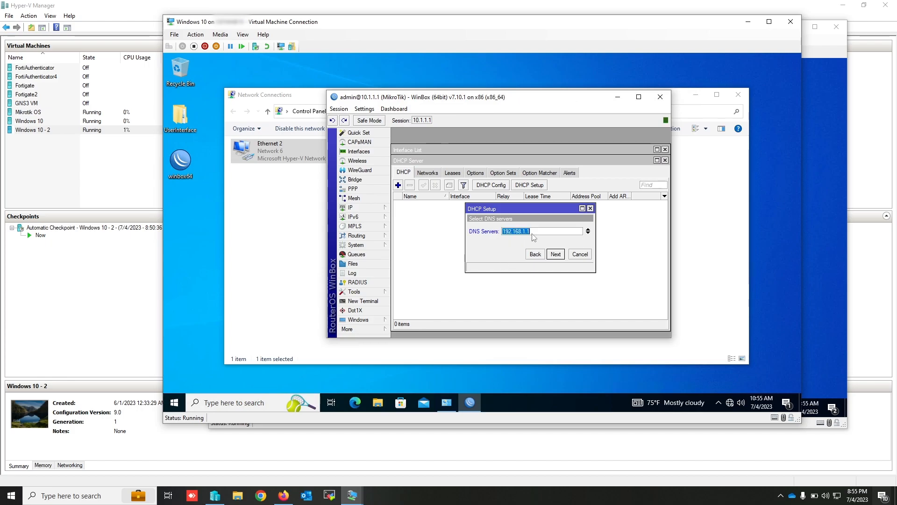
type("11")
left_click(559, 257)
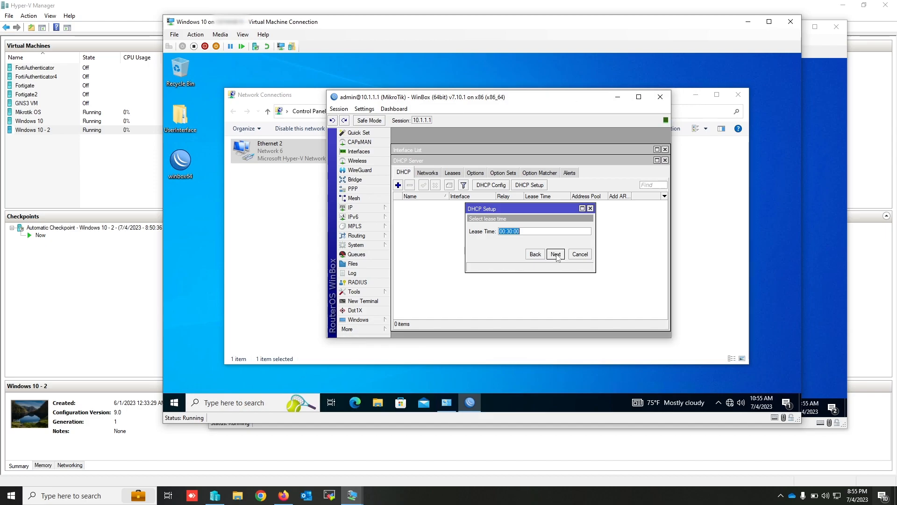
left_click(556, 256)
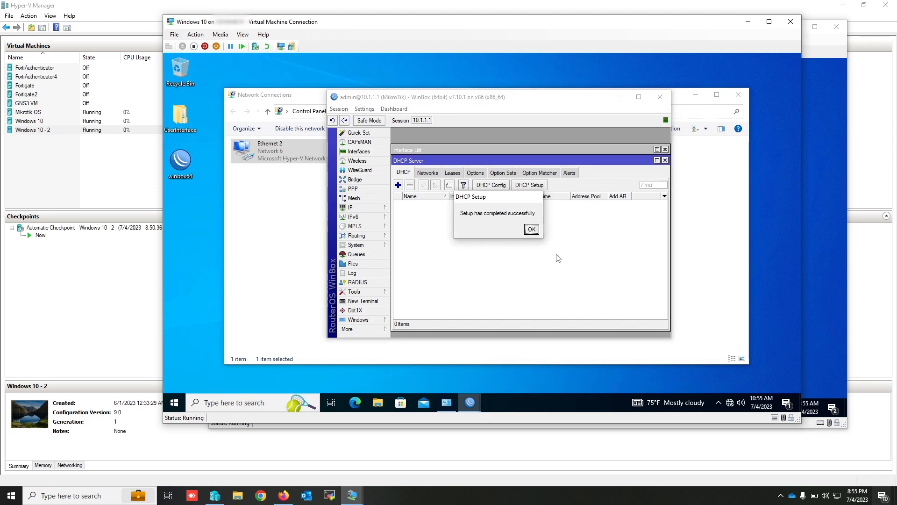
- Dismiss the DHCP Setup completion message, review the new server's settings without changes and view the DHCP leases
left_click(531, 229)
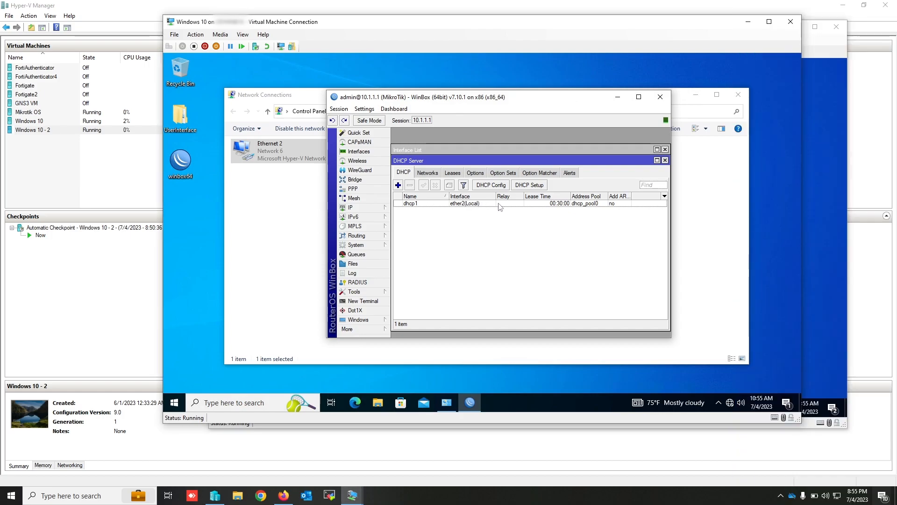
double_click(434, 204)
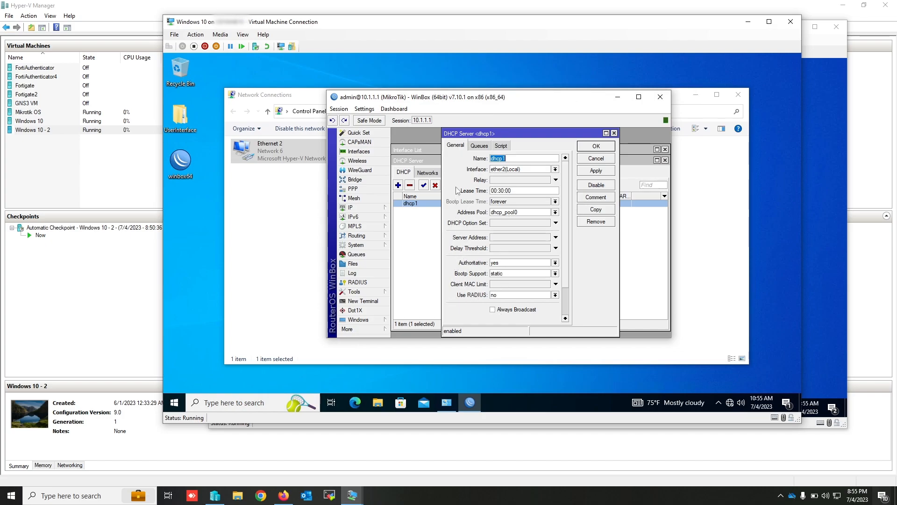
left_click(480, 146)
left_click(594, 159)
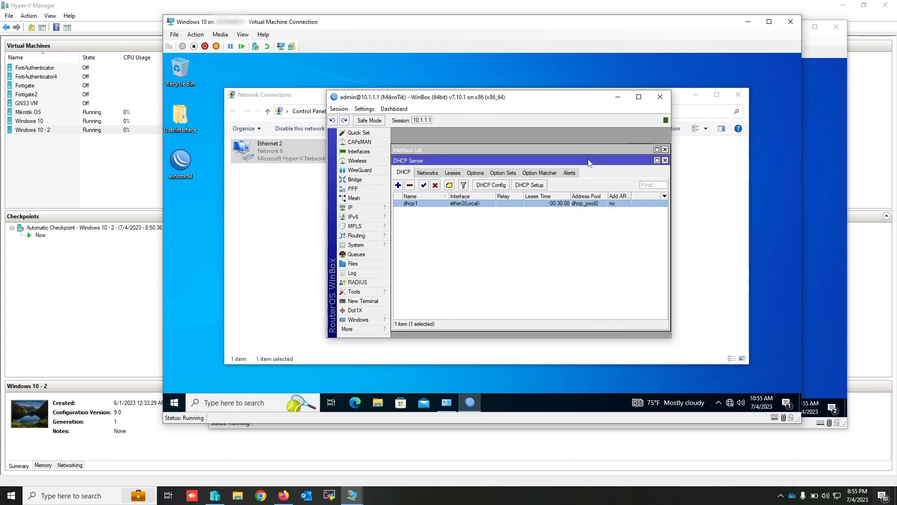
left_click(453, 174)
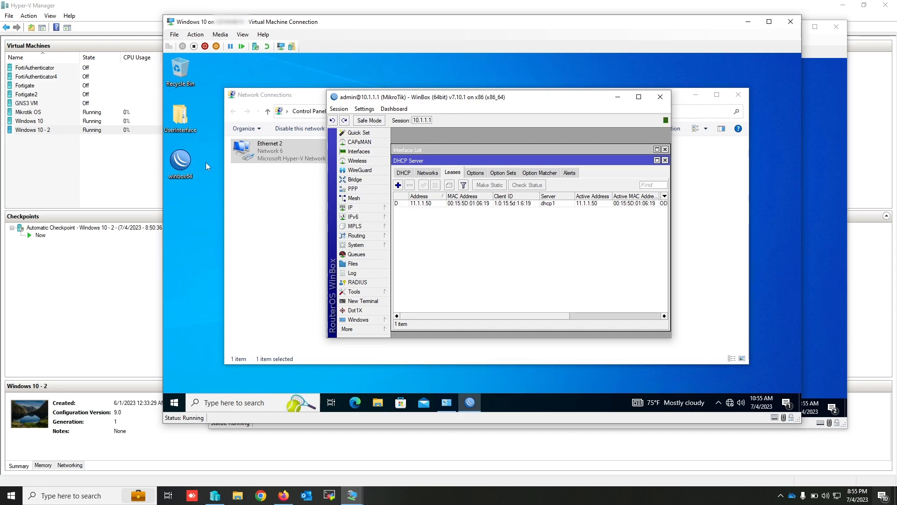
- Switch to the Windows 10 - 2 virtual machine and examine the network connection details of Ethernet 4
left_click(353, 496)
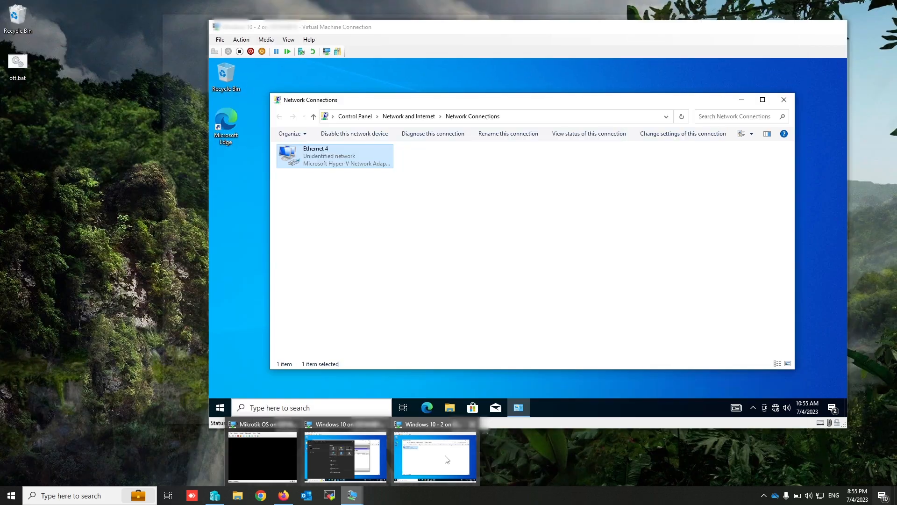
left_click(447, 459)
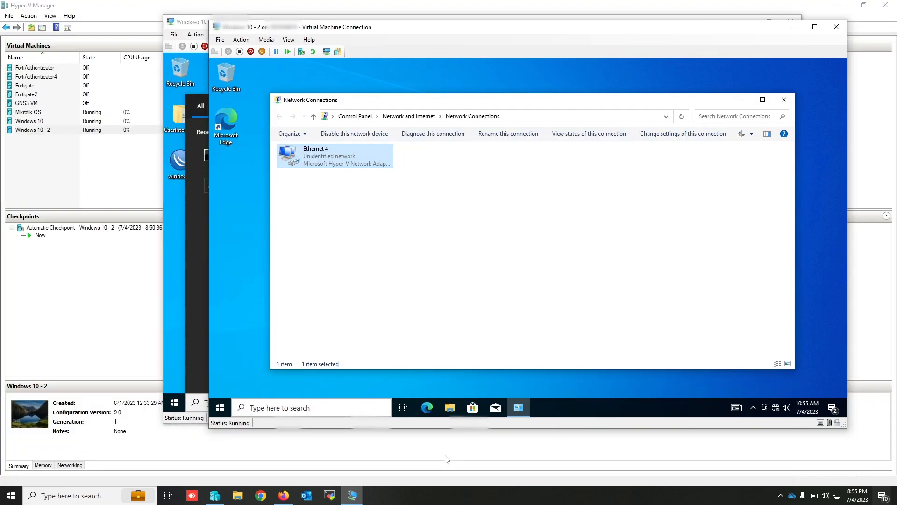
left_click(367, 207)
double_click(321, 164)
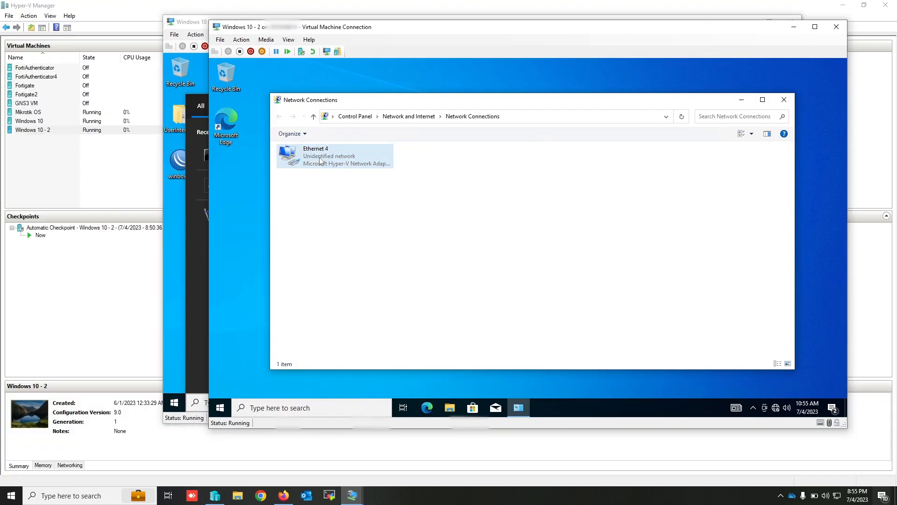
left_click(480, 229)
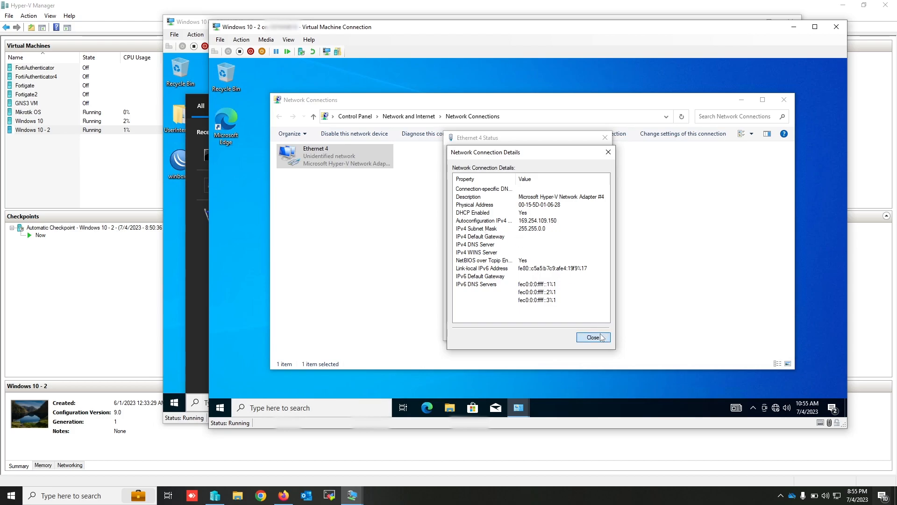
left_click(603, 337)
left_click(591, 331)
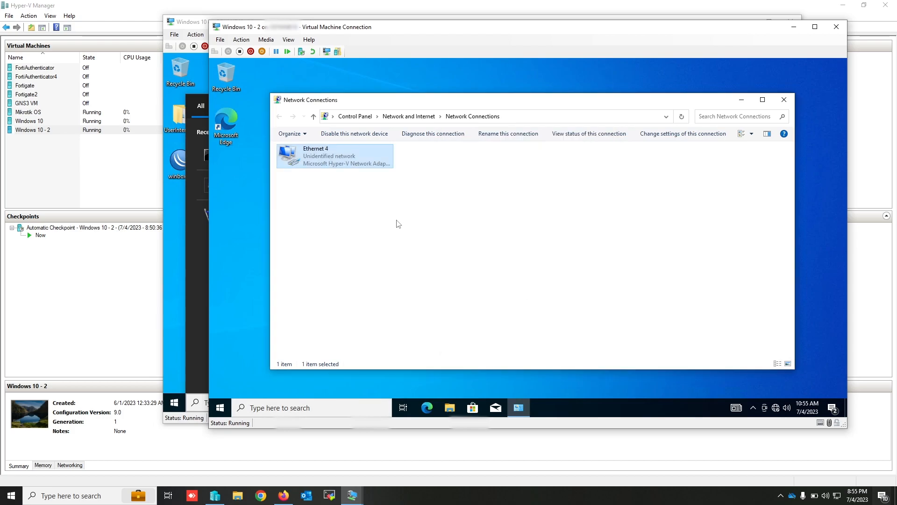
- Disable and re-enable the Ethernet 4 adapter, and allow the PC to be discoverable on the network
right_click(340, 166)
left_click(352, 175)
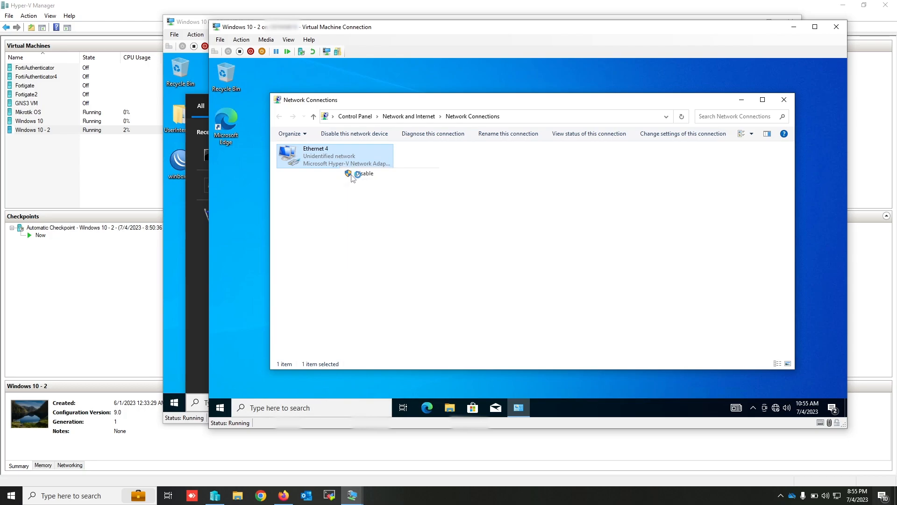
right_click(328, 164)
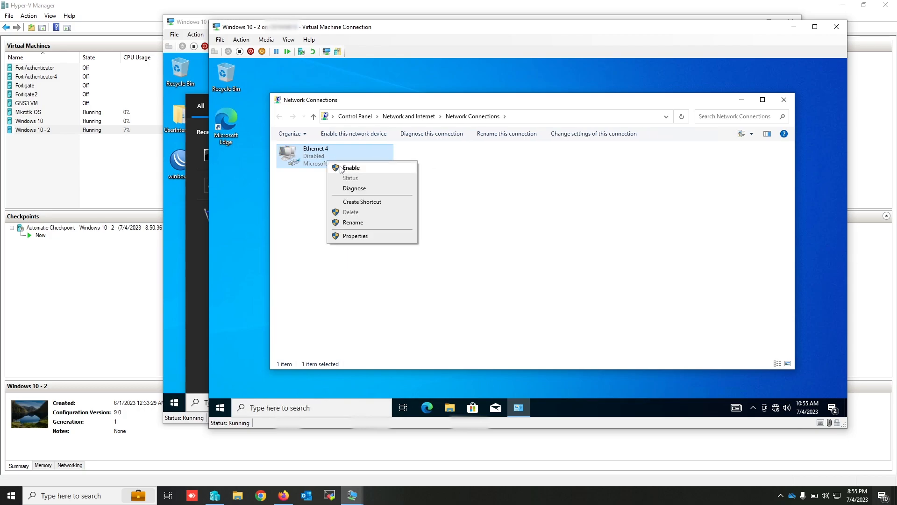
left_click(341, 170)
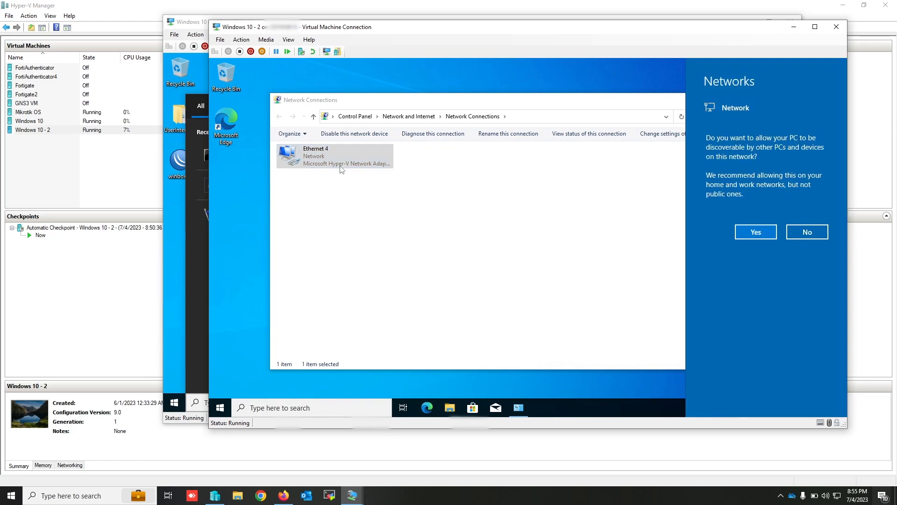
left_click(757, 232)
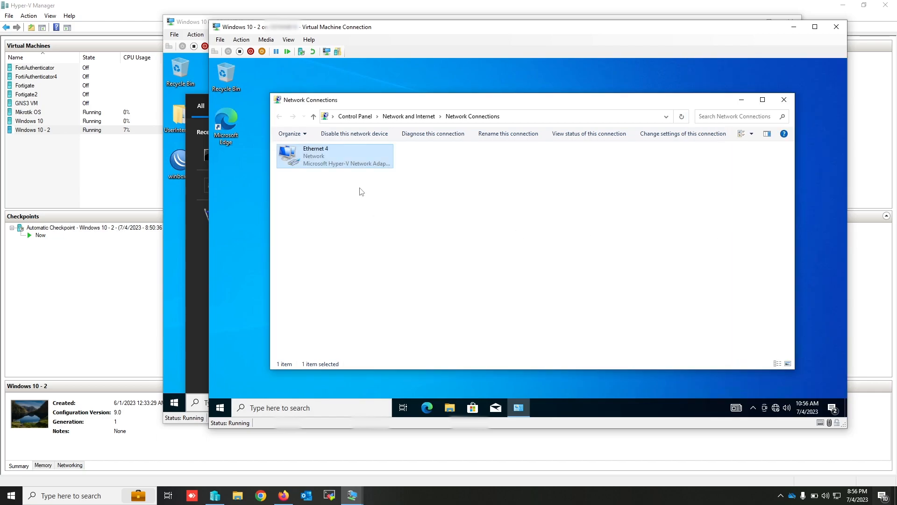
- Check the IPv4 address, gateway, DHCP and DNS server in Ethernet 4's connection details, and close its status
right_click(331, 166)
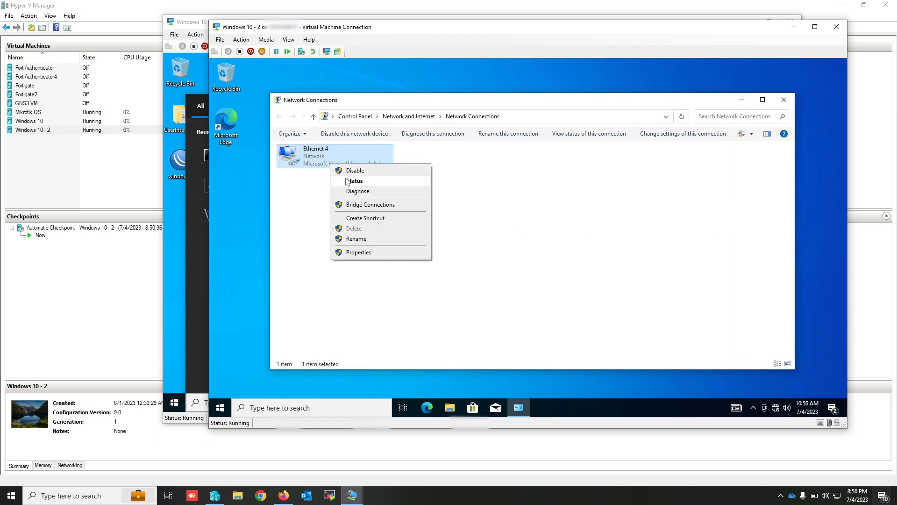
left_click(353, 182)
left_click(477, 227)
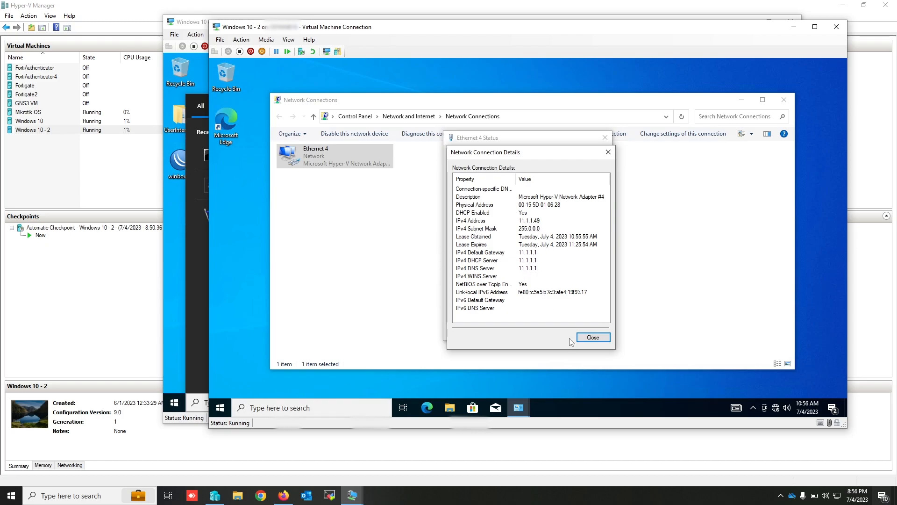
left_click(592, 340)
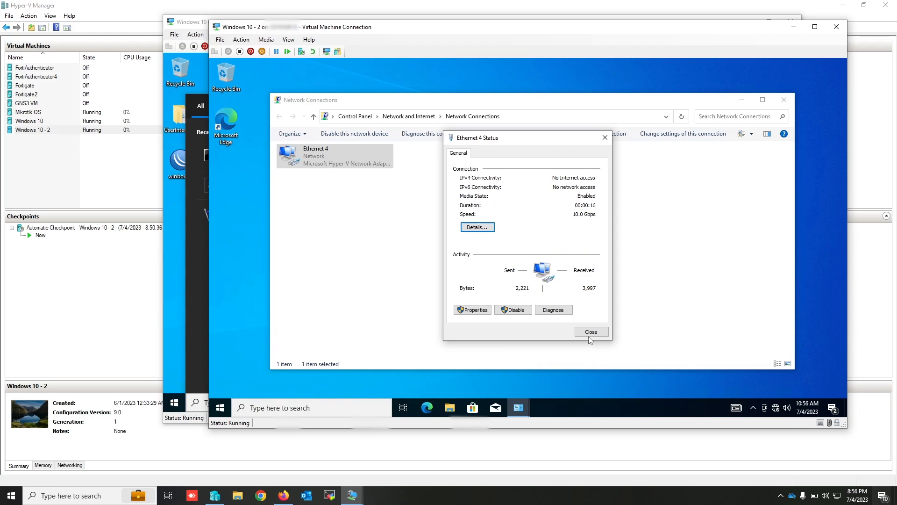
left_click(592, 333)
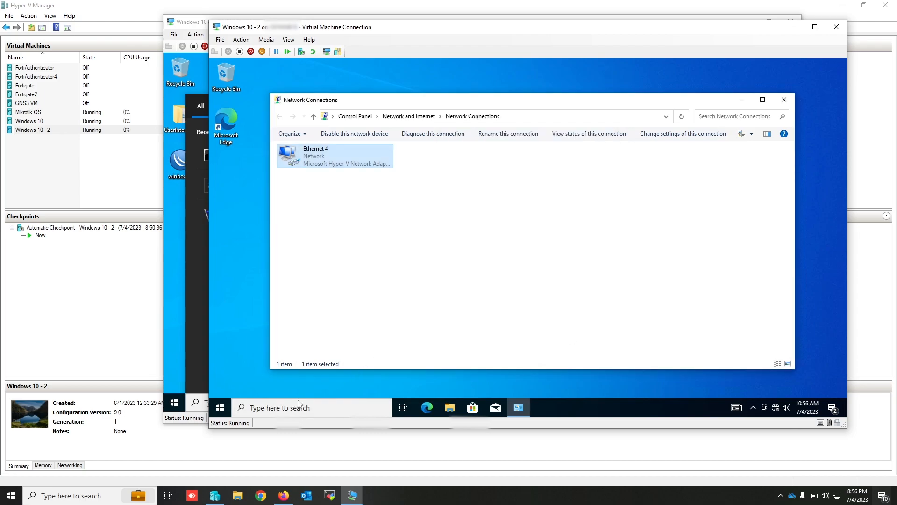
- Open a Command Prompt in the Windows 10 - 2 virtual machine and run tracert 8.8.8.8
left_click(220, 410)
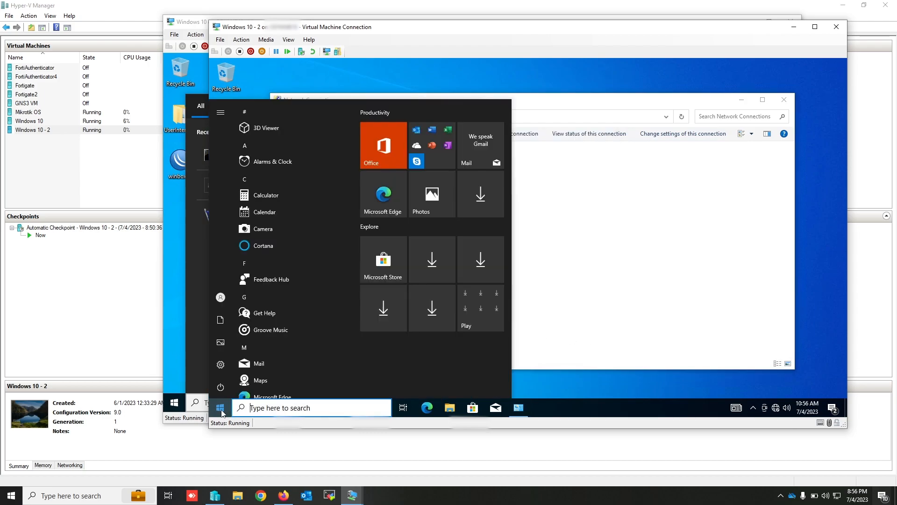
type("cmd")
key("Return")
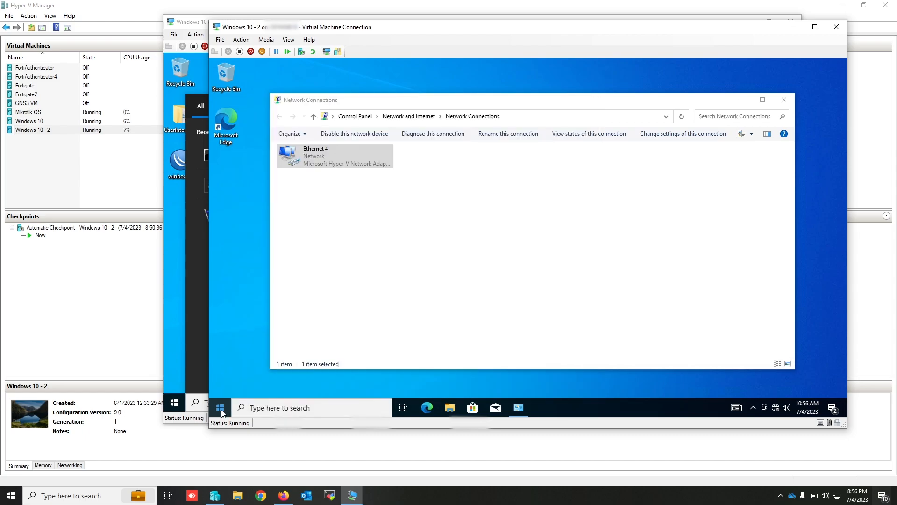
type("trac")
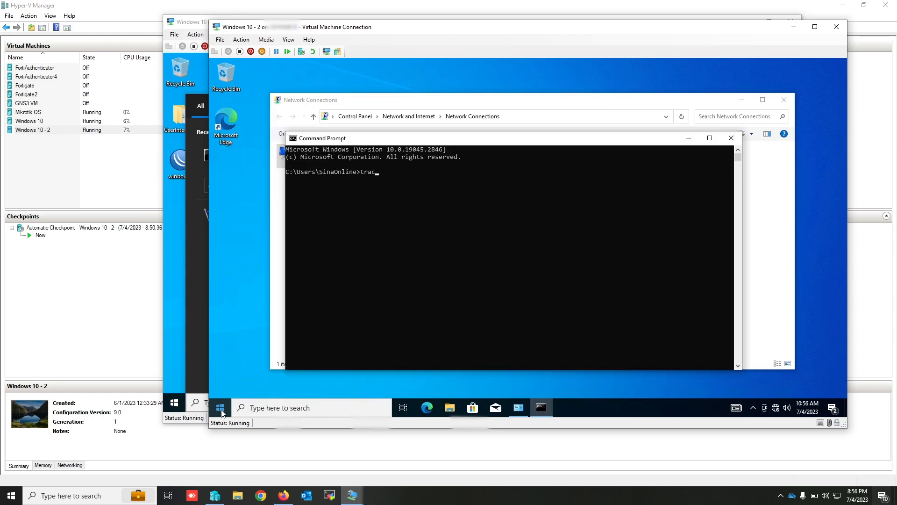
type("ert 8.8.8.8")
key("Return")
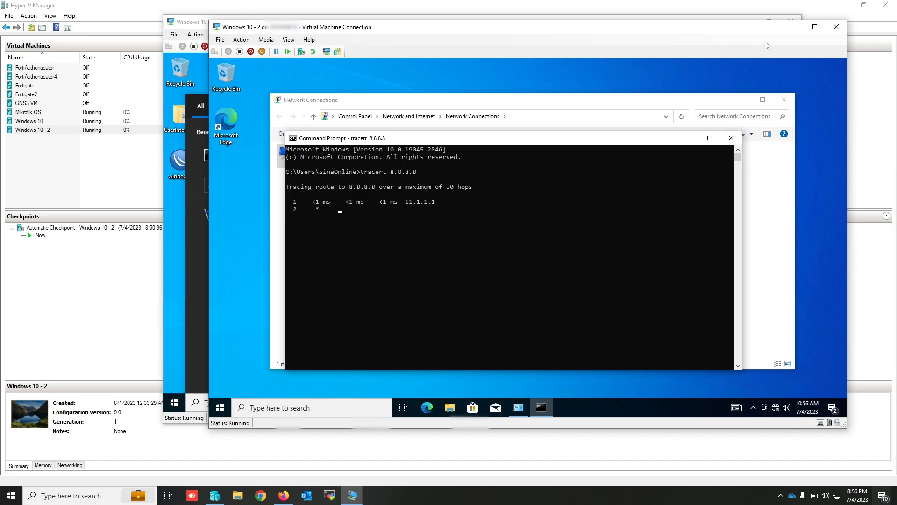
- Return to WinBox on the first Windows 10 virtual machine, close its DHCP server and interface lists, and maximize it
left_click(794, 26)
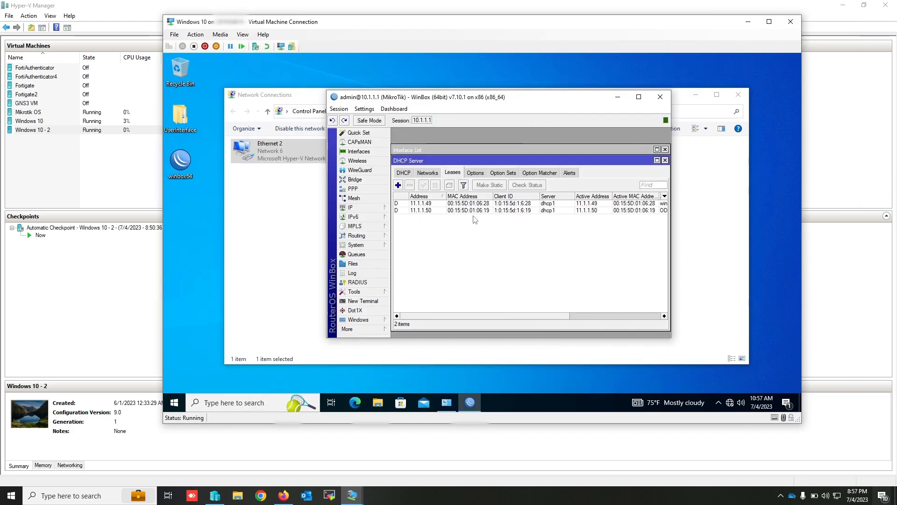
left_click(665, 160)
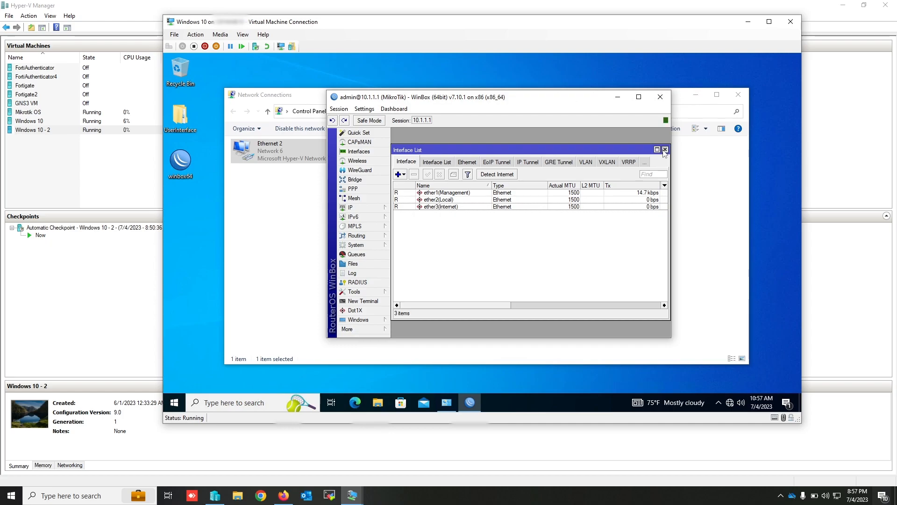
left_click(665, 149)
left_click(639, 98)
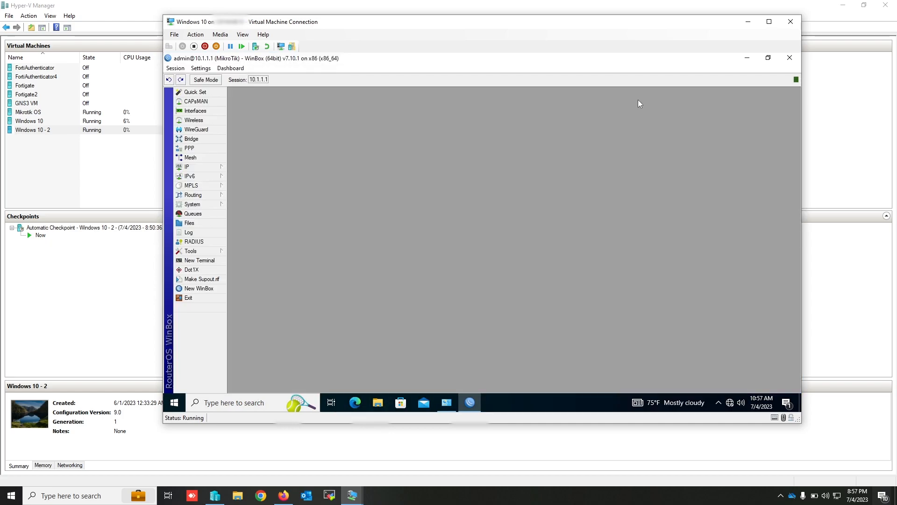
- Start a new firewall NAT rule in the srcnat chain with source address 11.0.0.0/8
left_click(195, 169)
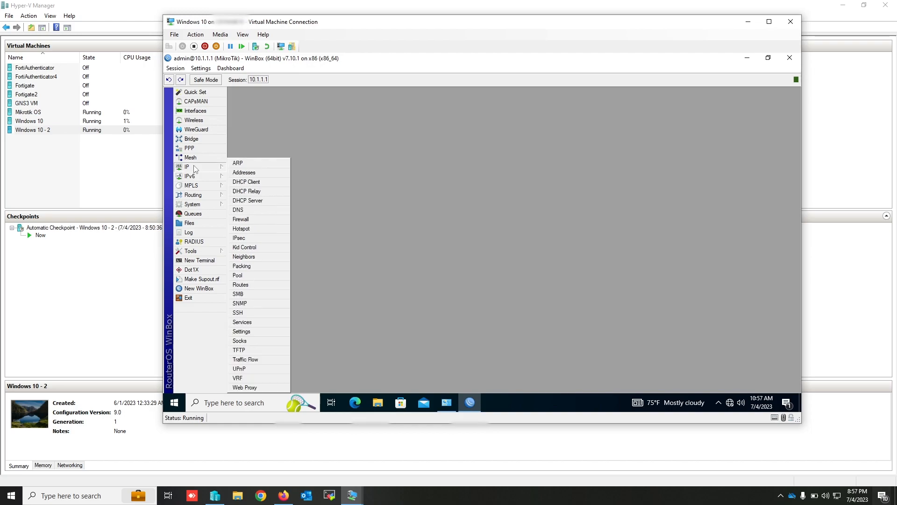
left_click(262, 220)
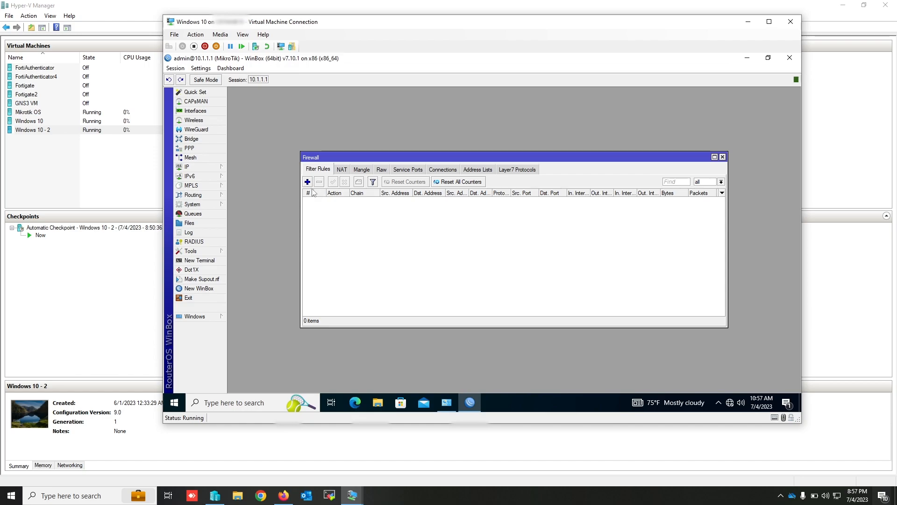
left_click(342, 170)
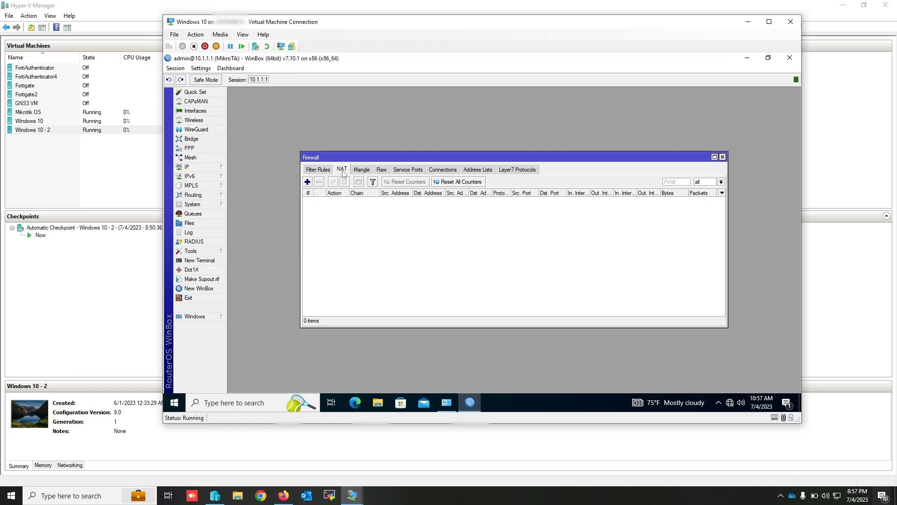
left_click(307, 182)
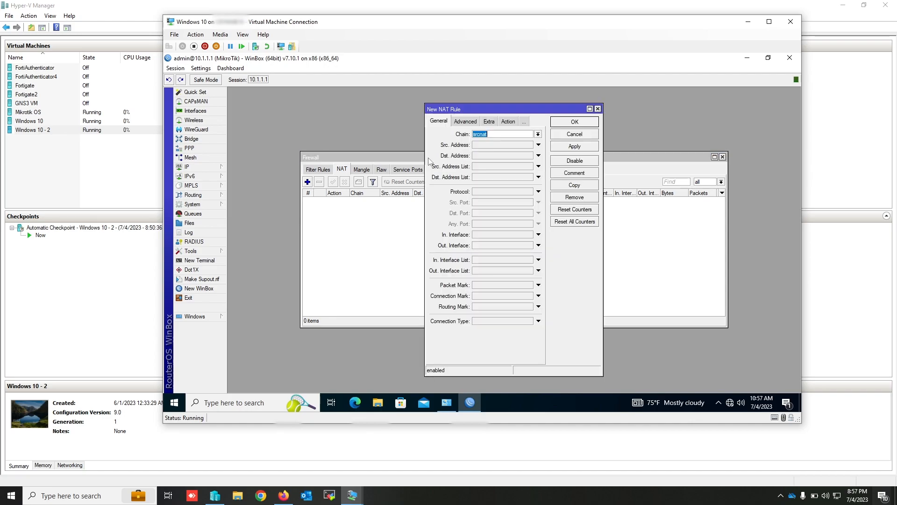
left_click(487, 146)
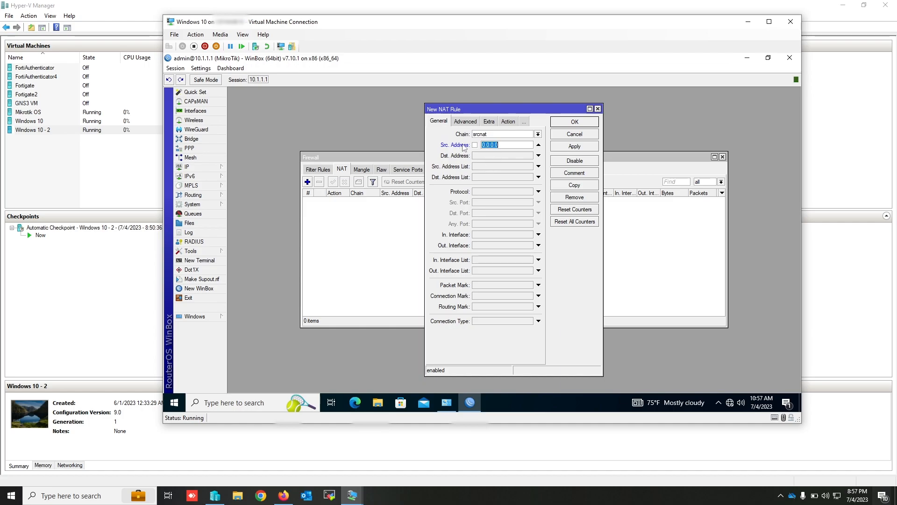
type("11.0.0.0/8")
- Set the NAT rule's action to masquerade and save the rule
left_click(509, 123)
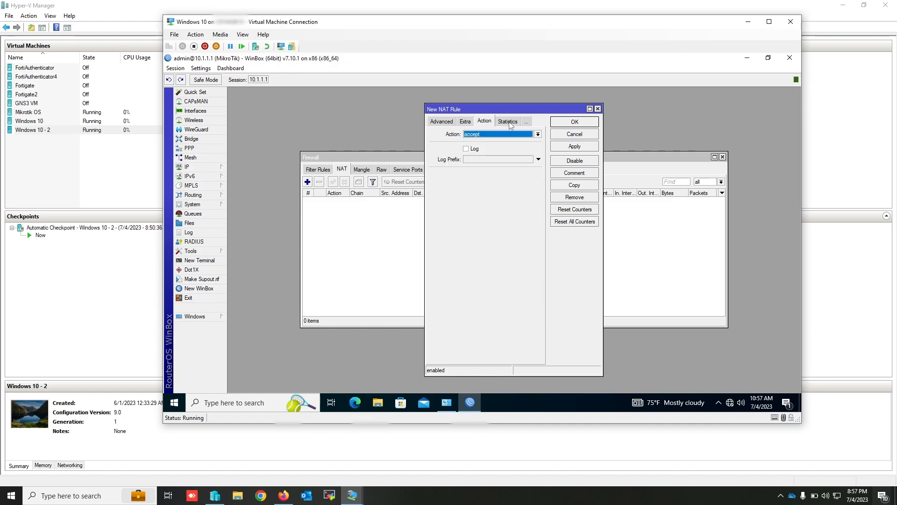
left_click(495, 135)
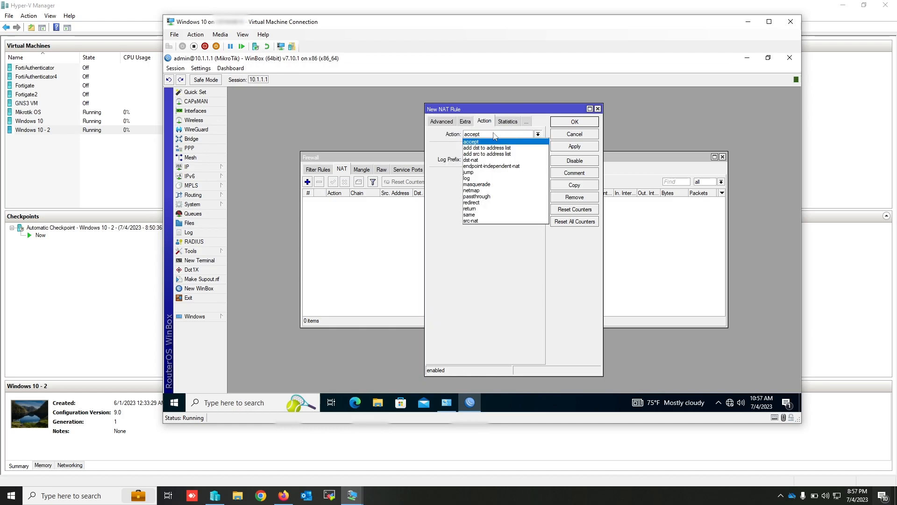
left_click(486, 184)
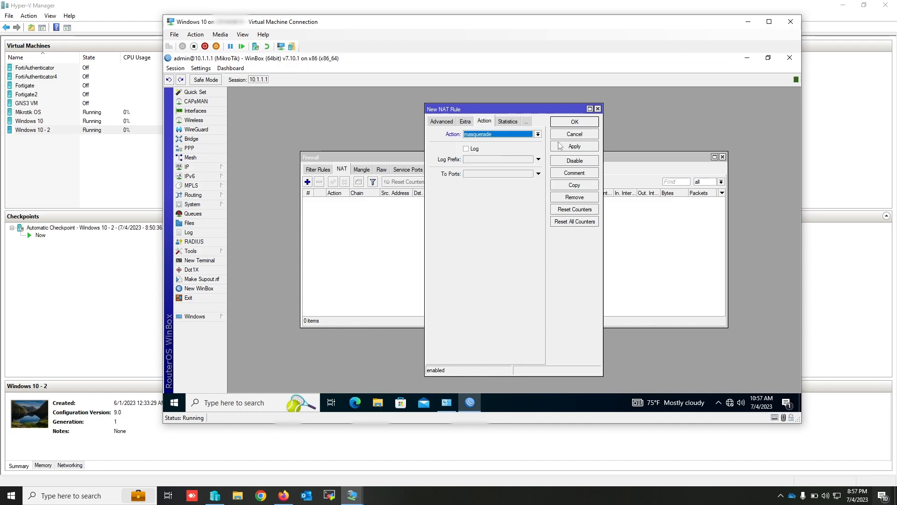
left_click(574, 147)
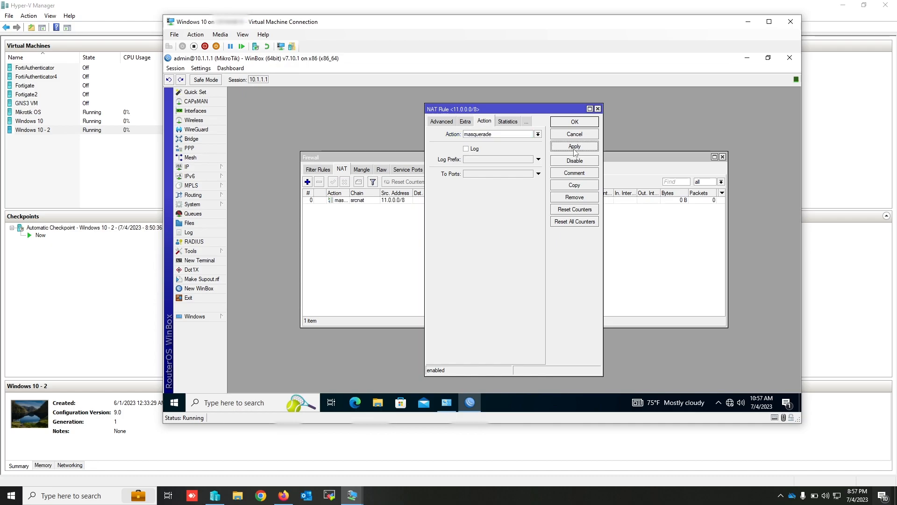
left_click(575, 123)
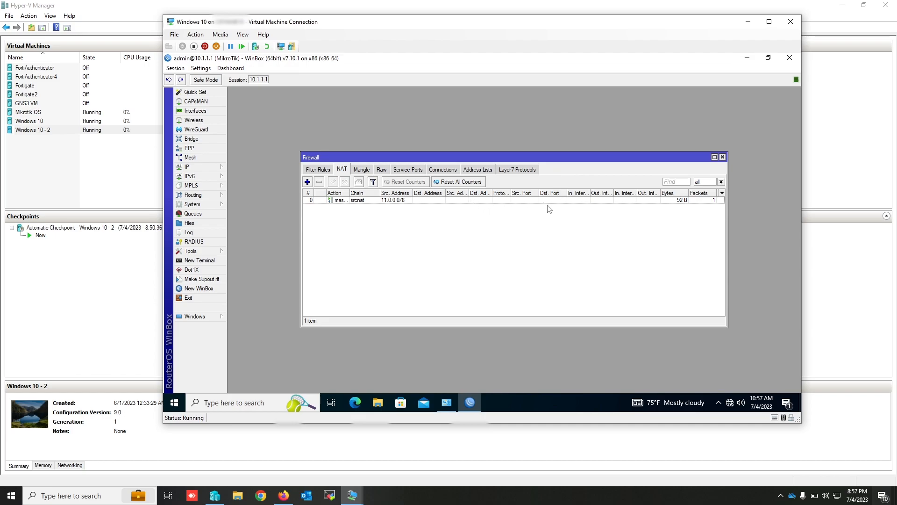
- Check the route trace to 8.8.8.8 in the Windows 10 - 2 virtual machine and return to WinBox
left_click(357, 498)
left_click(441, 459)
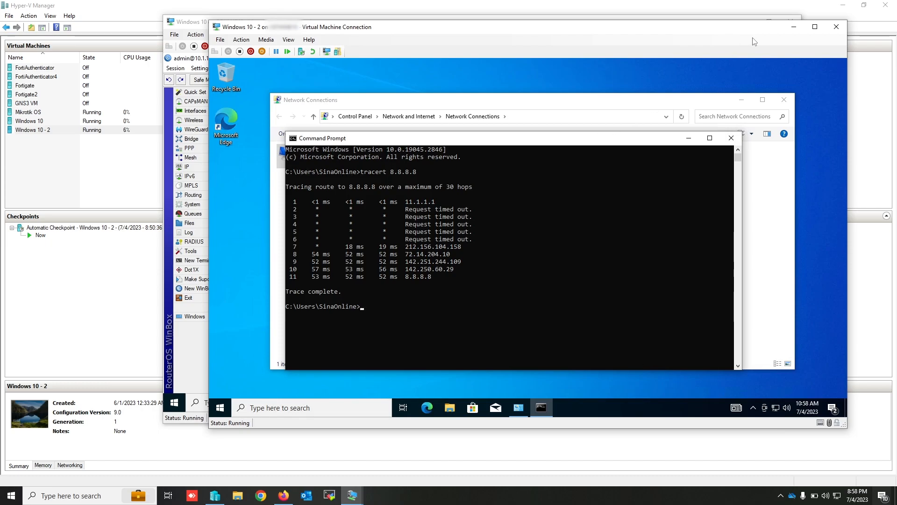
left_click(794, 29)
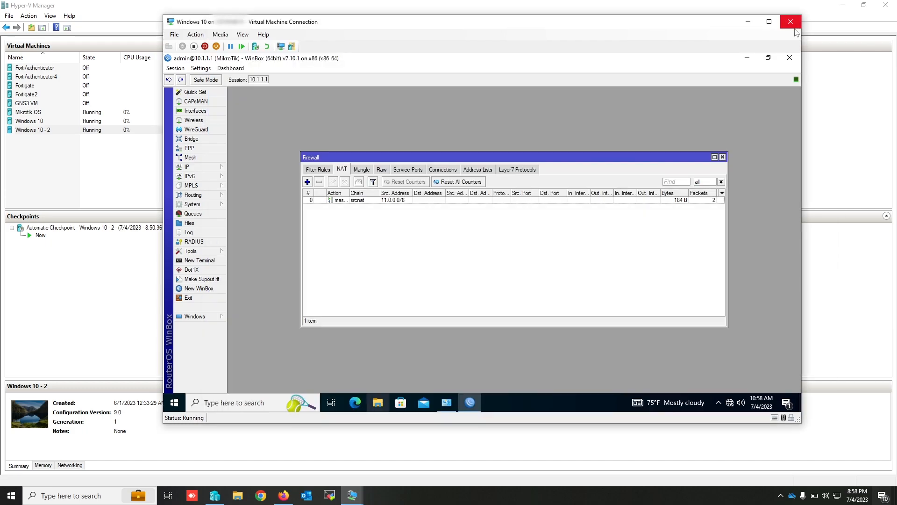
- Examine the traffic statistics of the 11.0.0.0/8 masquerade rule and close the rule
double_click(561, 200)
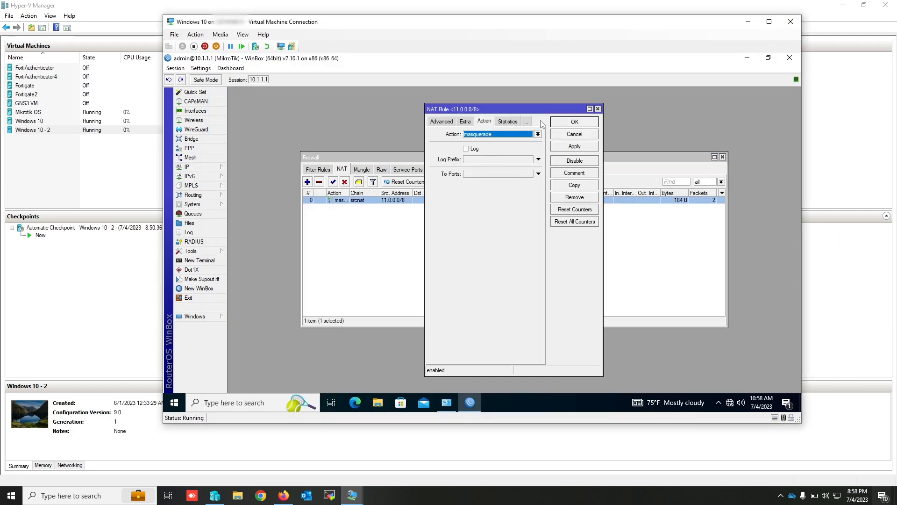
left_click(508, 122)
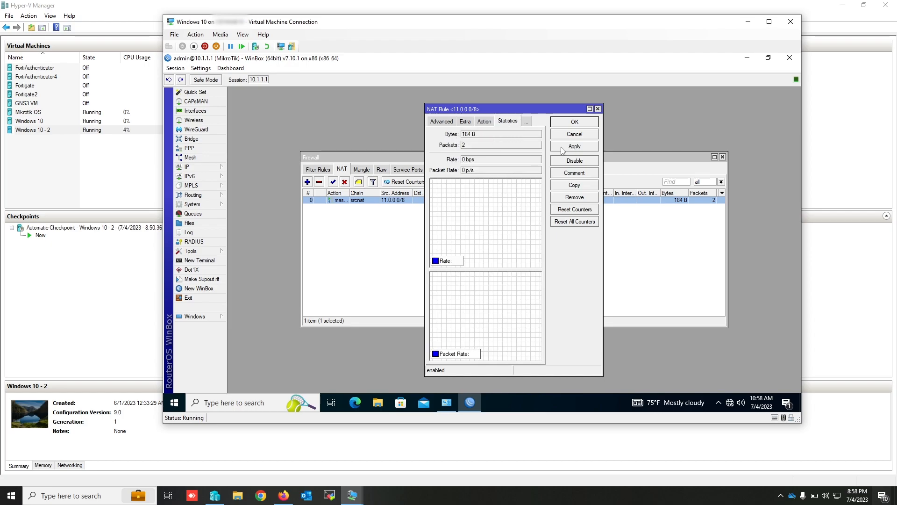
left_click(597, 109)
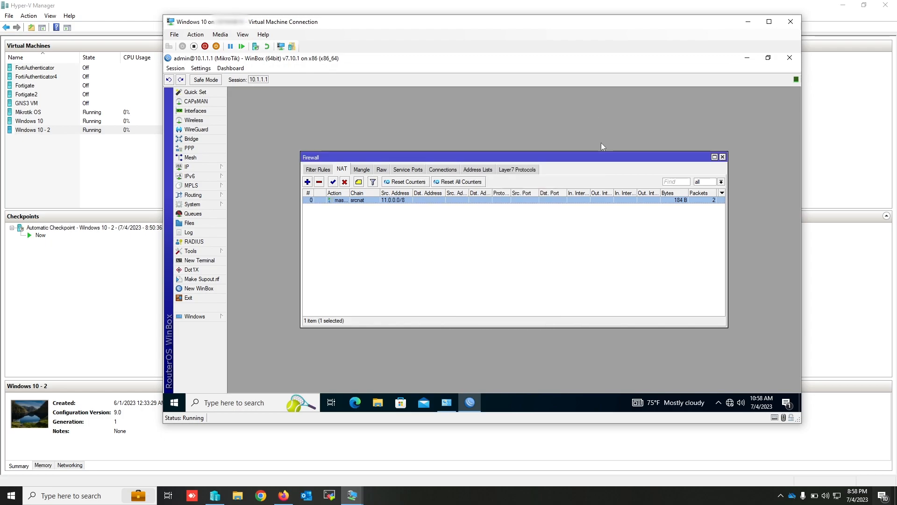
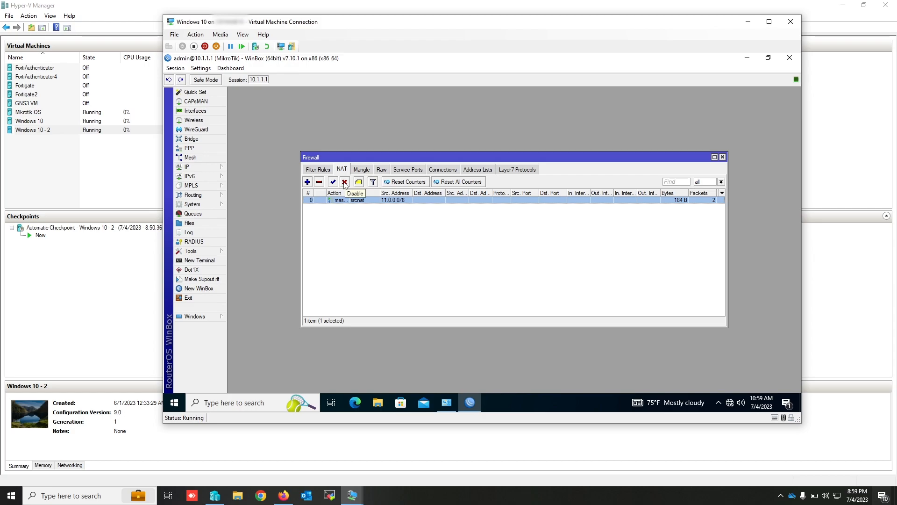
- Remove the 11.0.0.0/8 masquerade rule from the firewall NAT rules
left_click(319, 182)
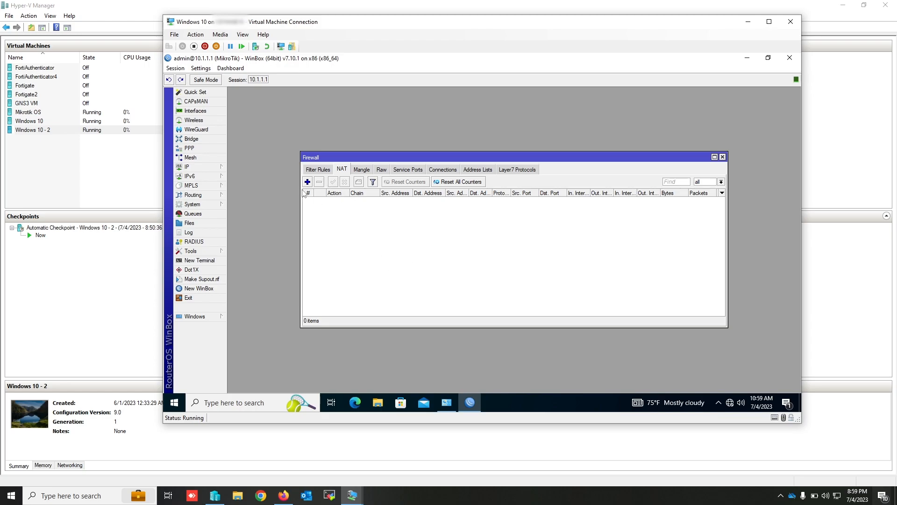
- Enable the PPTP server in the PPP settings and save the change
left_click(188, 149)
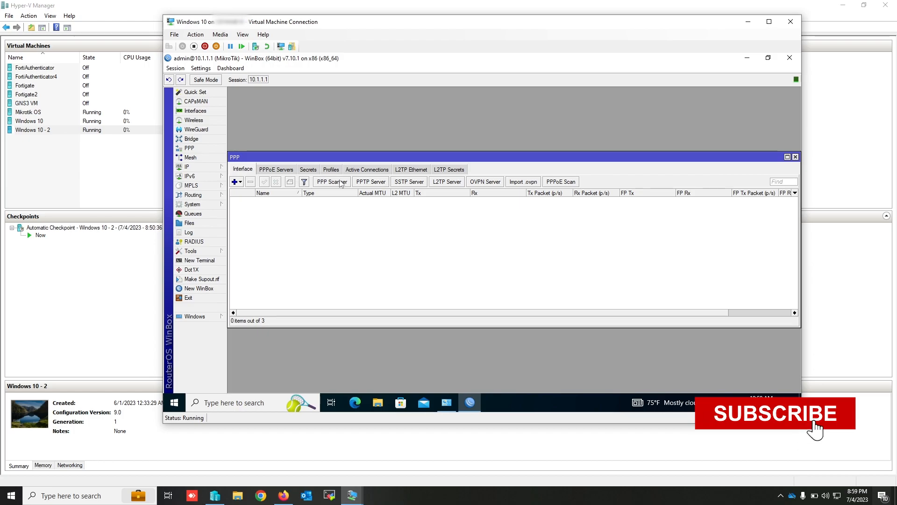
left_click(373, 182)
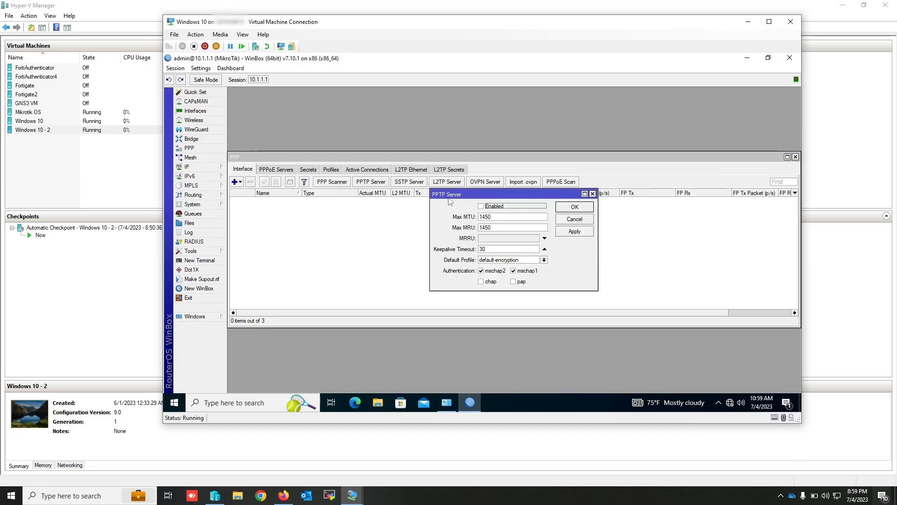
left_click(481, 206)
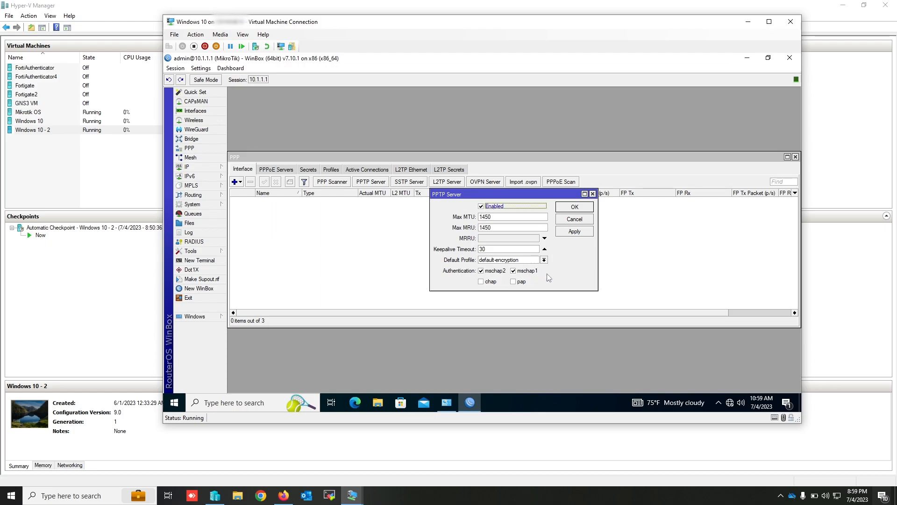
left_click(578, 236)
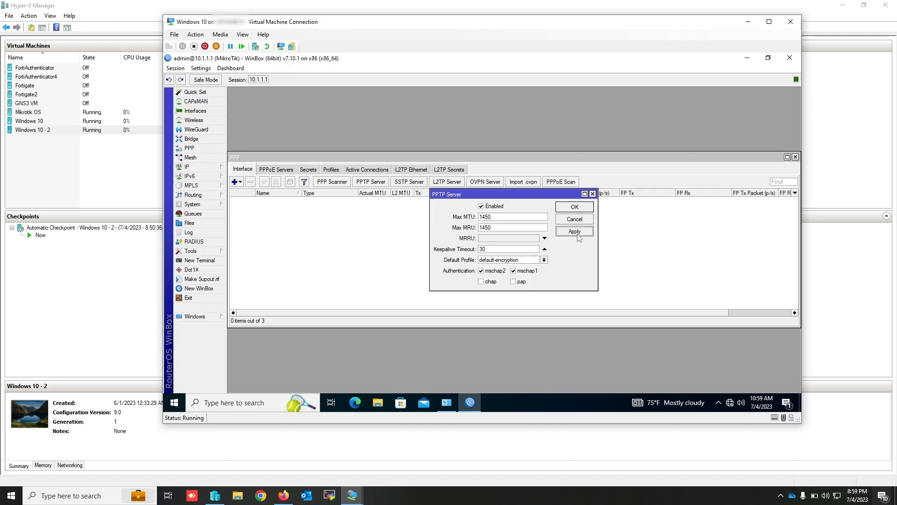
left_click(579, 208)
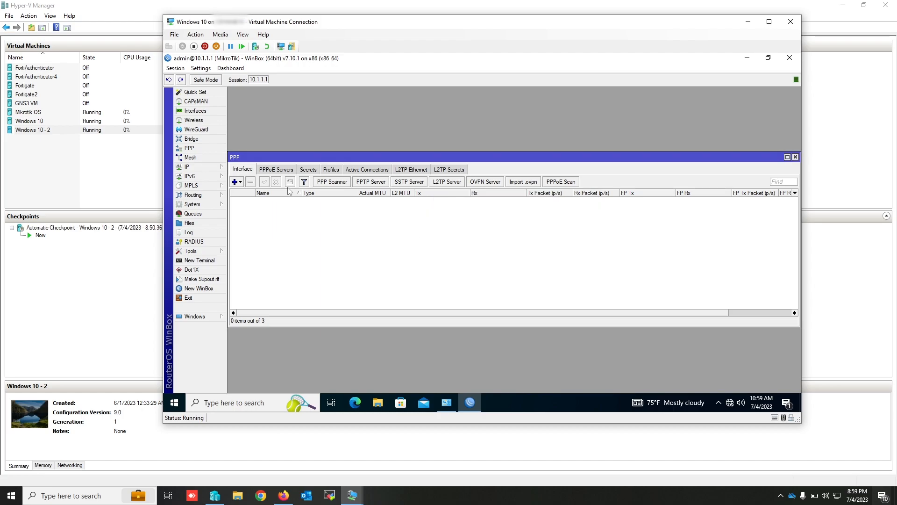
- Add a PPP secret with the account's user name and password, using the default-encryption profile, and save it
left_click(308, 170)
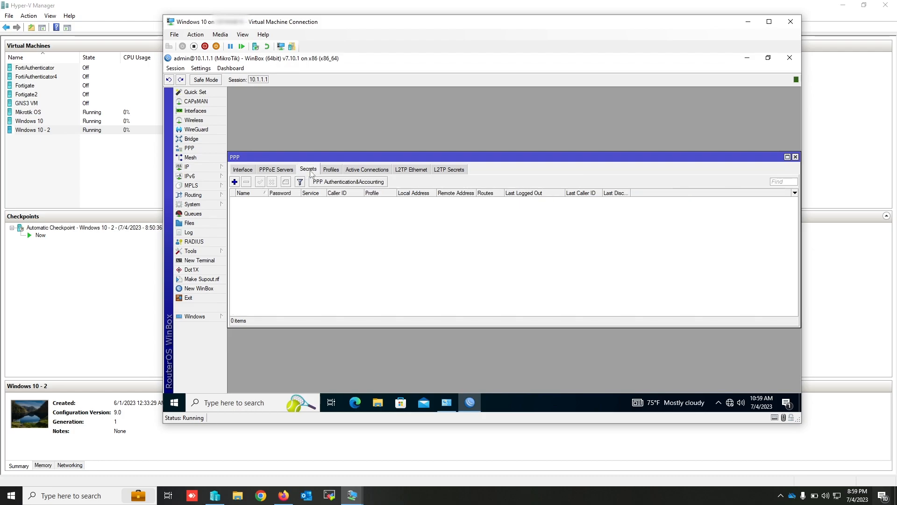
left_click(235, 182)
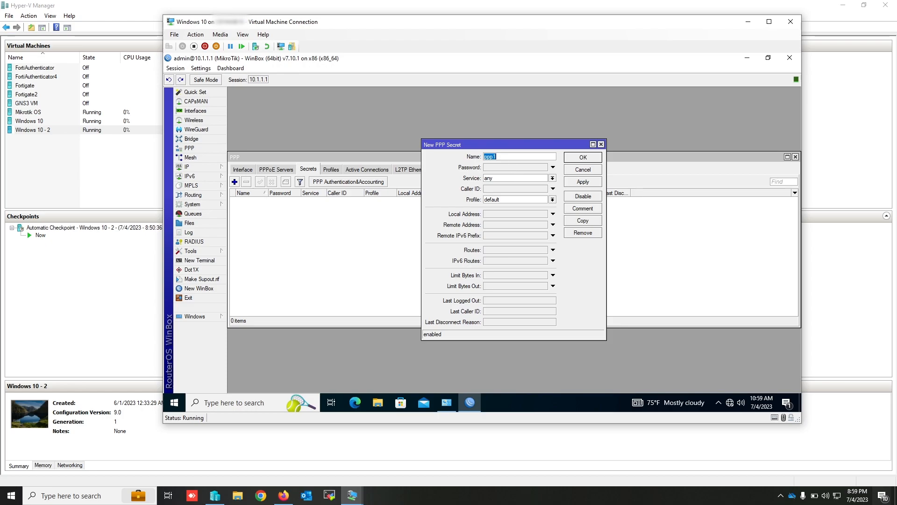
type("sinaonline")
left_click(506, 171)
type("***")
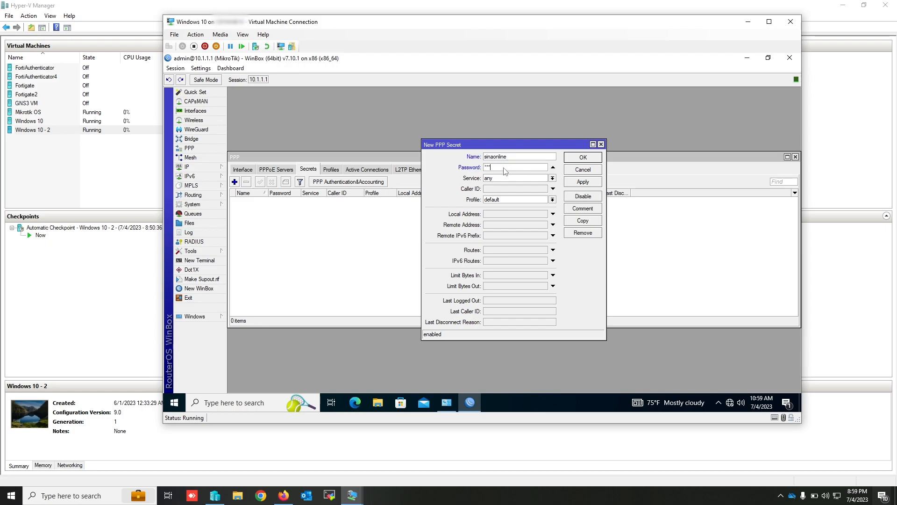
type("***")
left_click(552, 200)
left_click(519, 213)
left_click(582, 182)
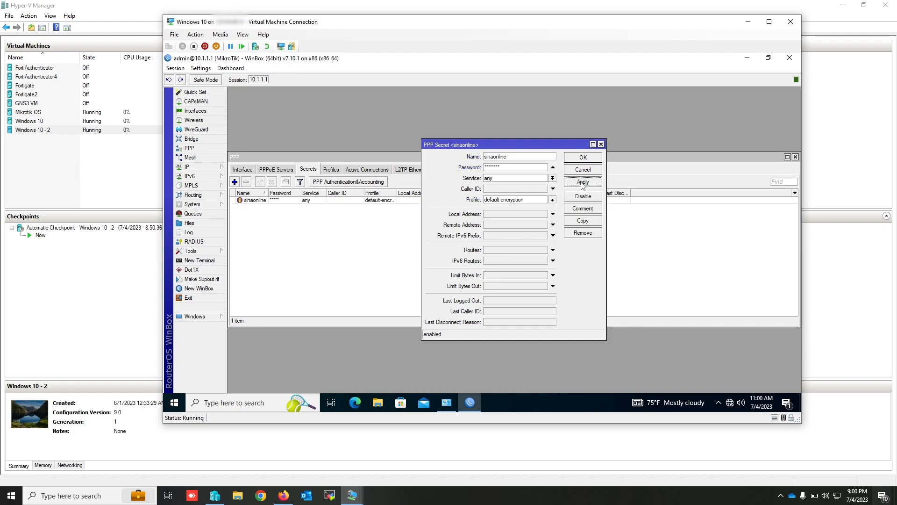
left_click(583, 158)
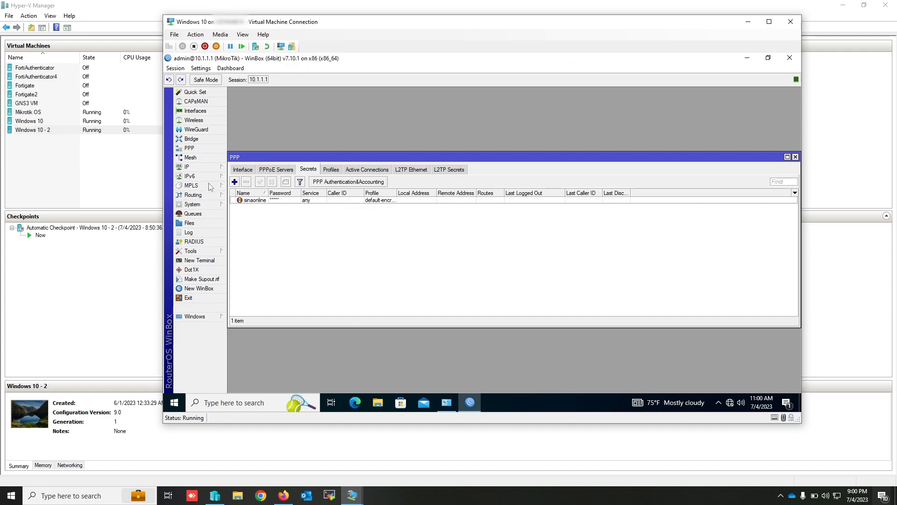
- Create an IP pool named vpn with the address range 12.0.0.1-12.0.0.10
left_click(189, 169)
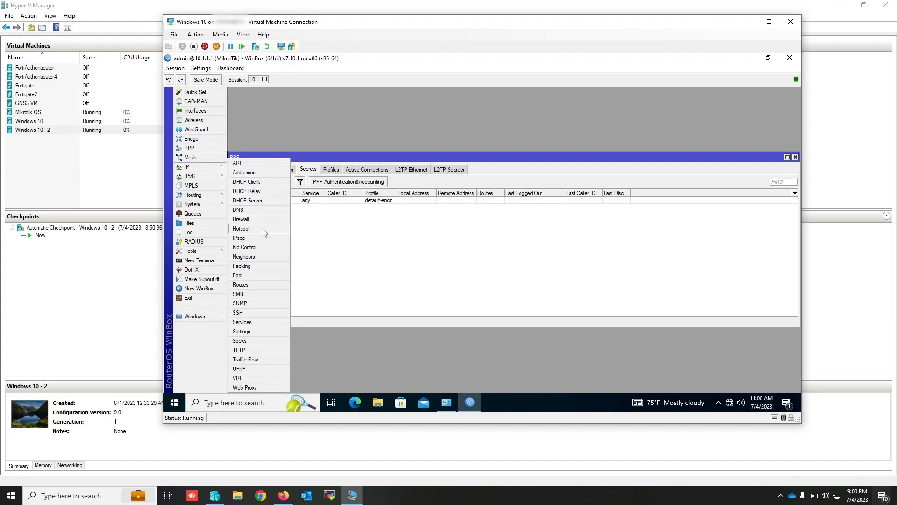
left_click(256, 278)
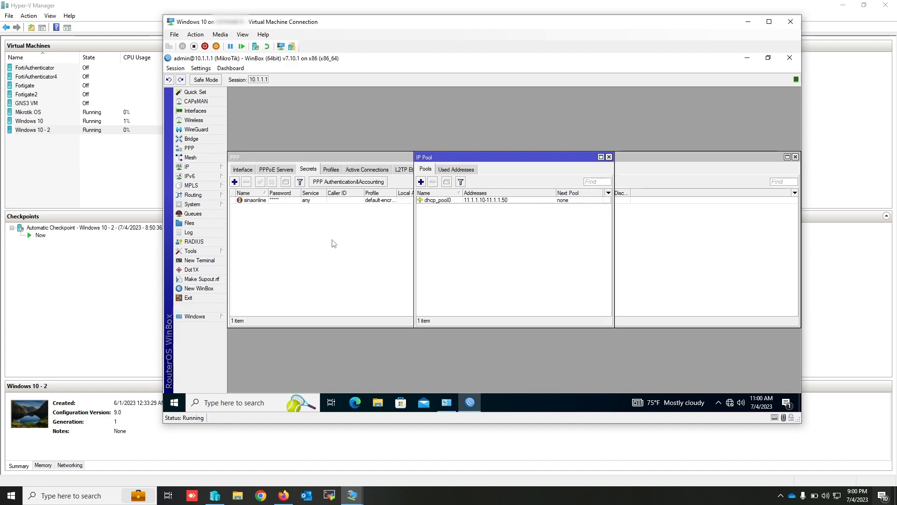
left_click(421, 184)
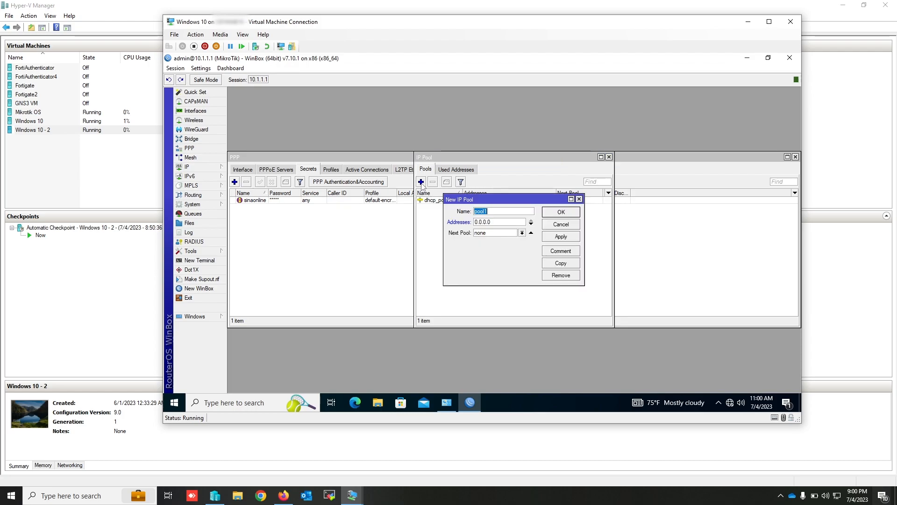
type("vpn")
key("Tab")
type("12.0.0.10")
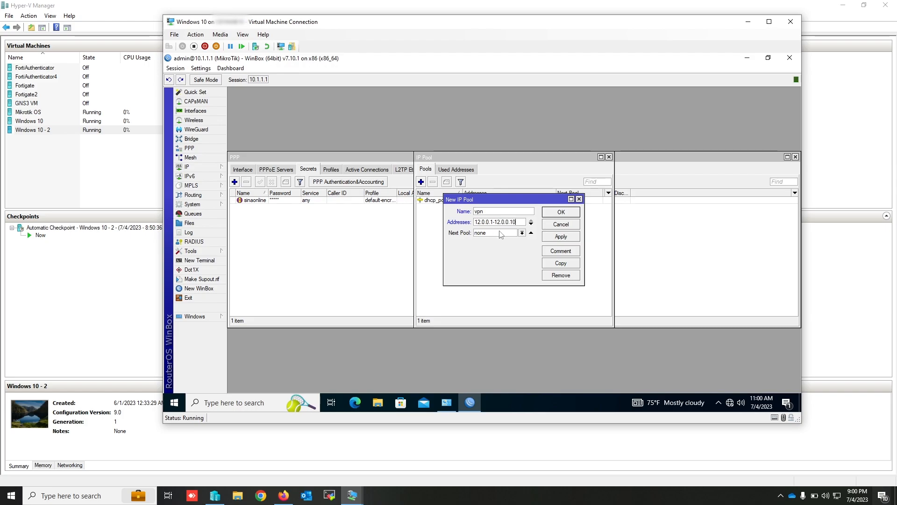
left_click(560, 238)
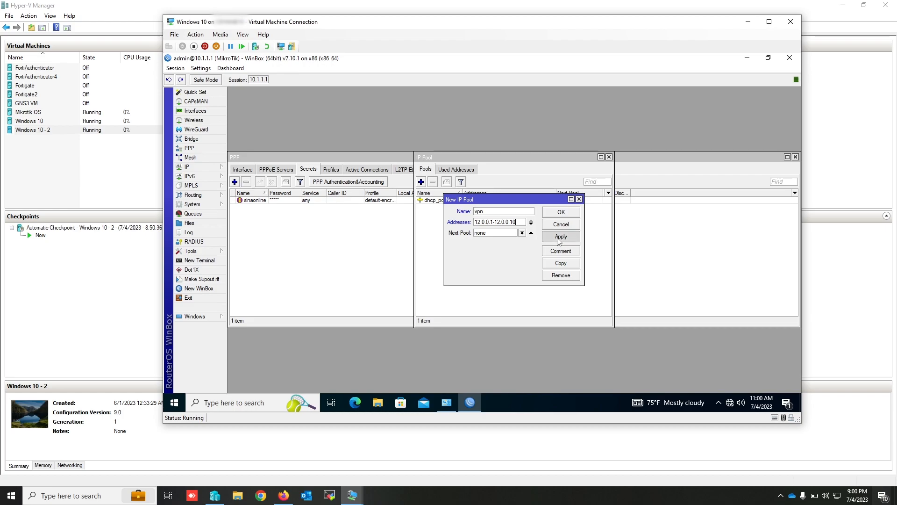
left_click(563, 214)
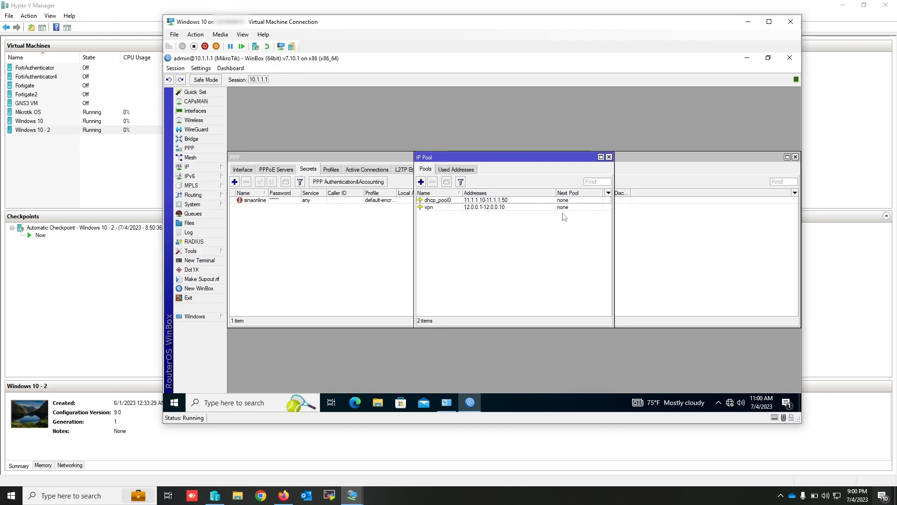
left_click(609, 157)
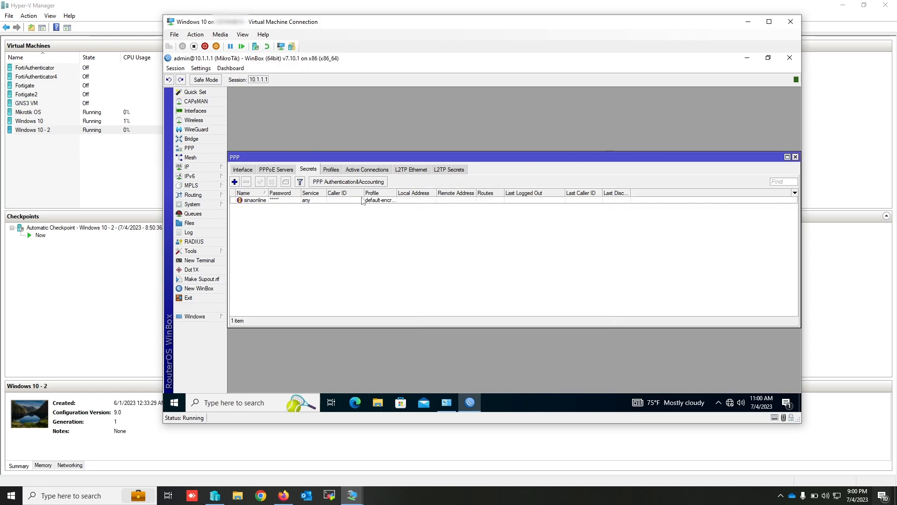
- In the default-encryption PPP profile, enable the local address and set the remote address to the vpn pool
left_click(332, 170)
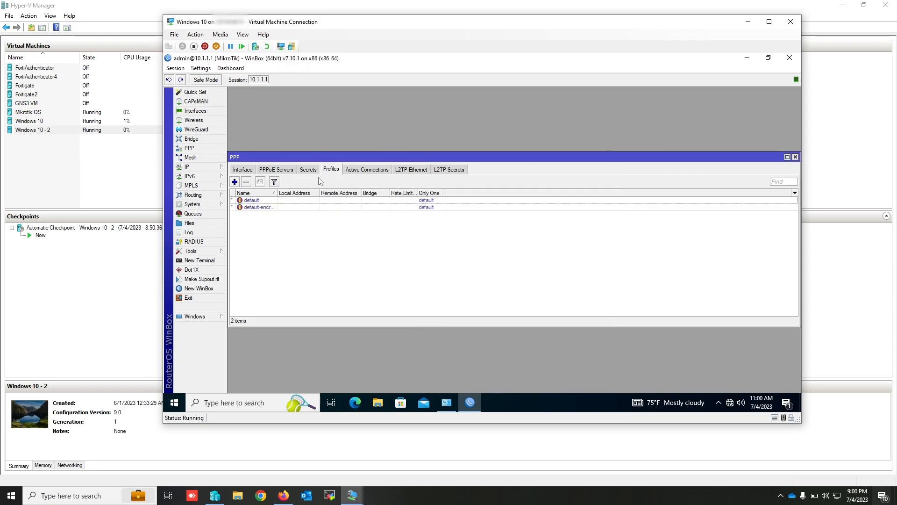
double_click(264, 208)
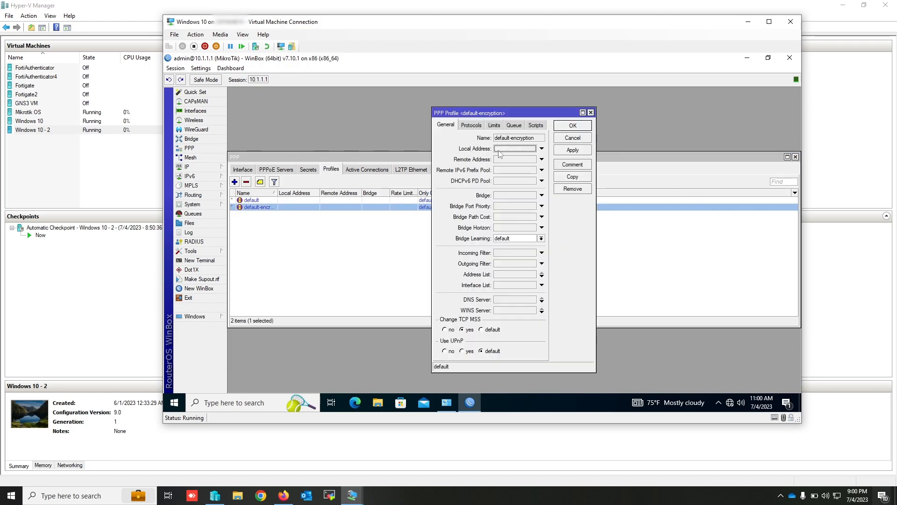
left_click(541, 148)
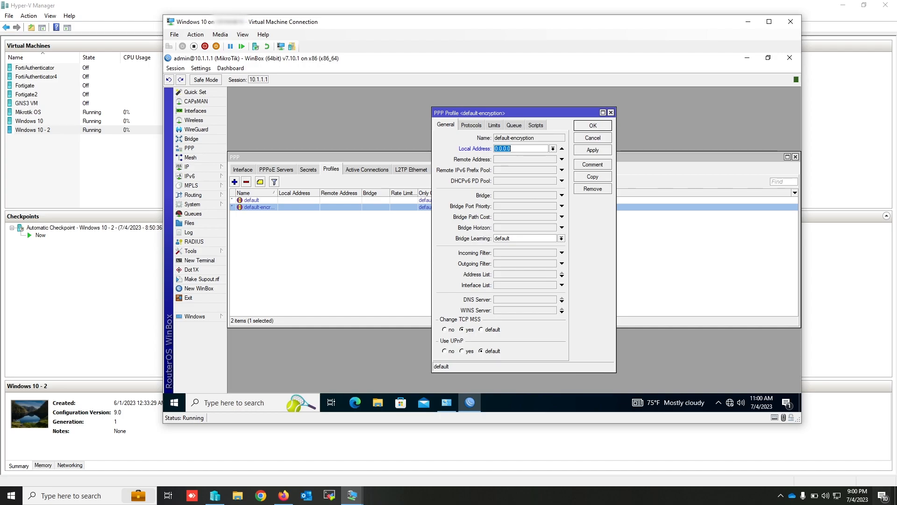
type("1")
left_click(554, 160)
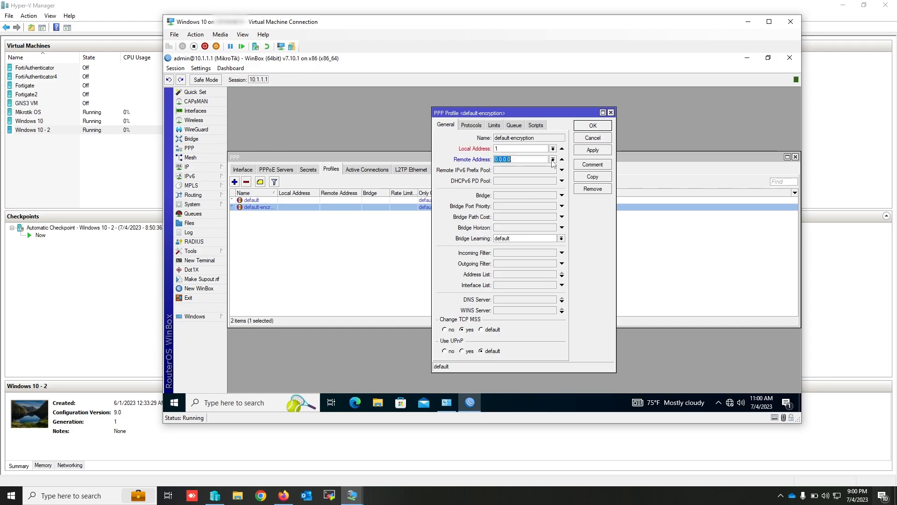
left_click(555, 161)
left_click(507, 174)
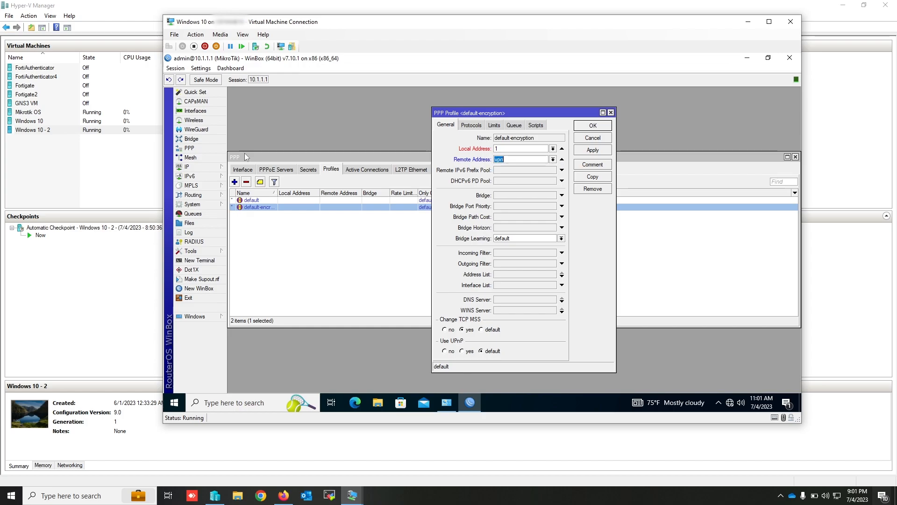
- Change the vpn IP pool's address range to 12.0.0.2-12.0.0.10 and save it
left_click(187, 167)
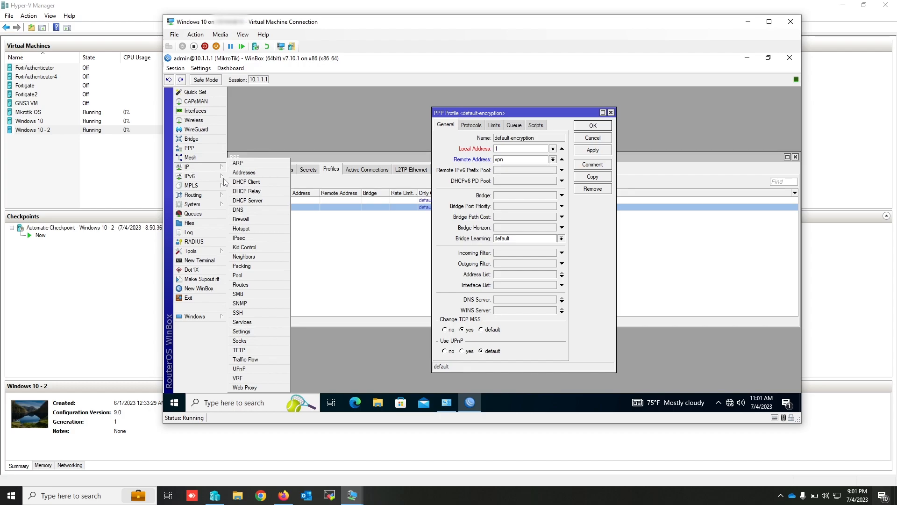
left_click(256, 276)
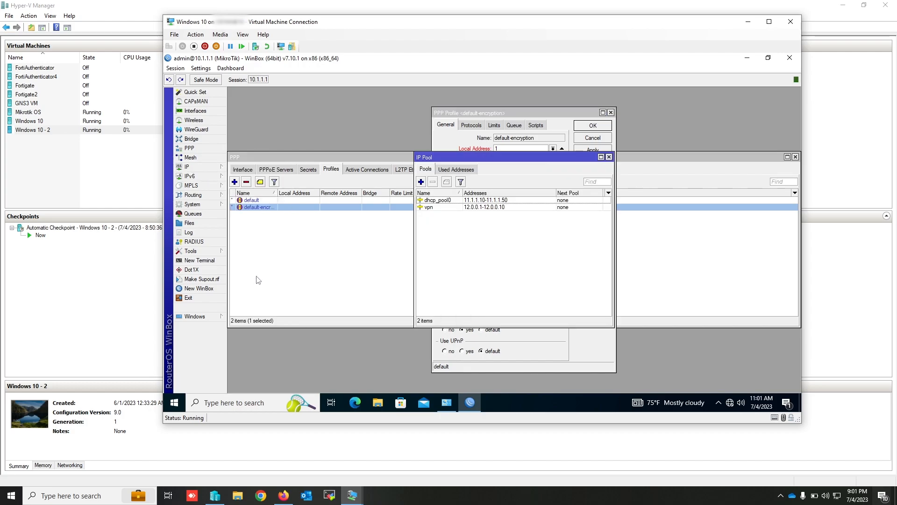
left_click(474, 210)
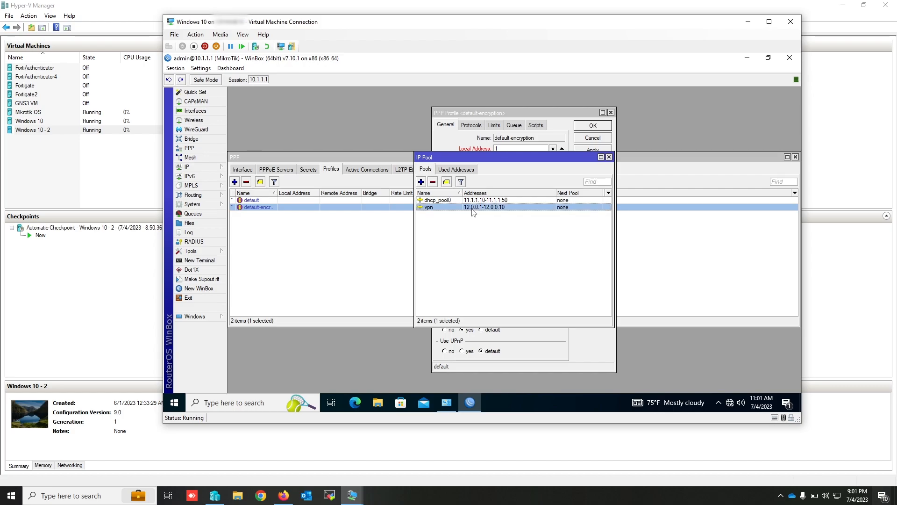
double_click(474, 208)
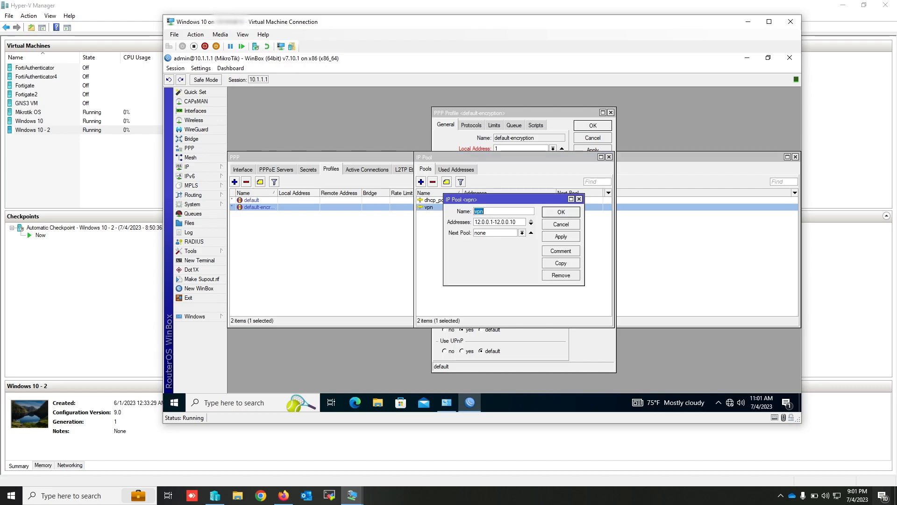
left_click(493, 222)
key("BackSpace")
type("2")
left_click(561, 212)
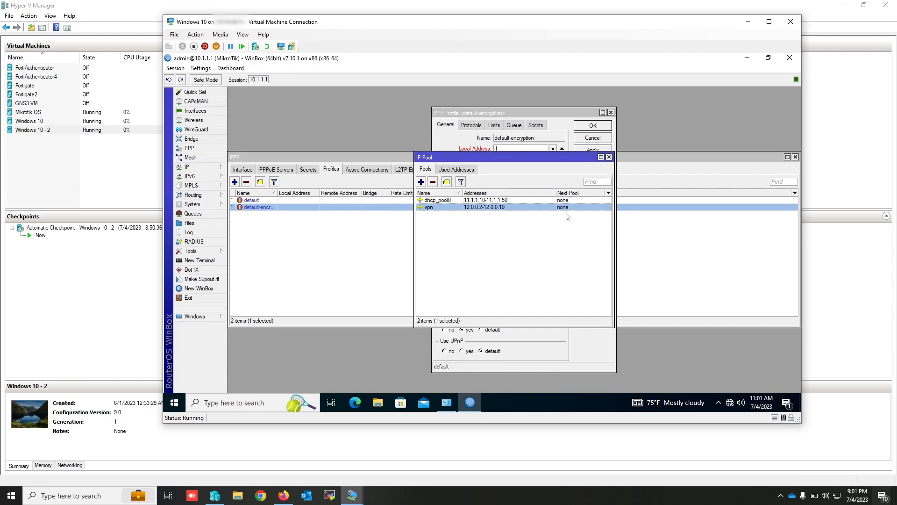
left_click(609, 157)
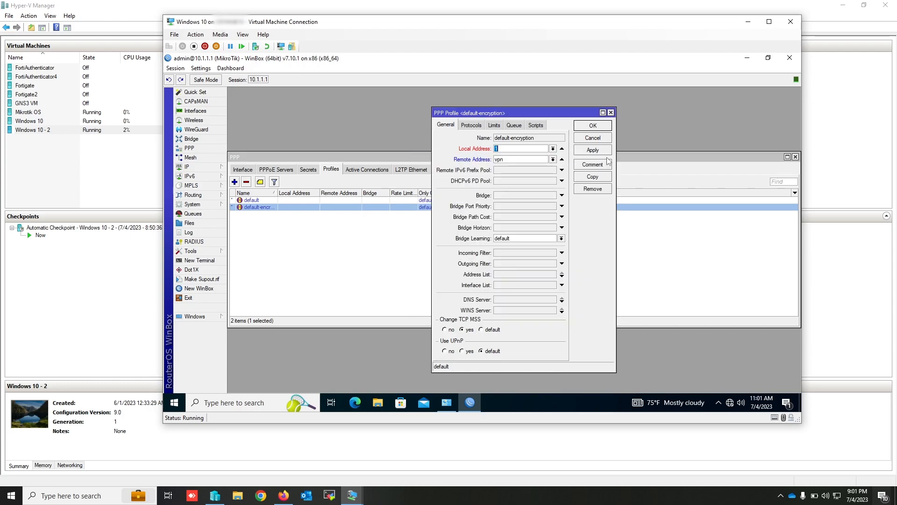
- Set the default-encryption profile's local address to 12.0.0.1 and save the profile
left_click(190, 167)
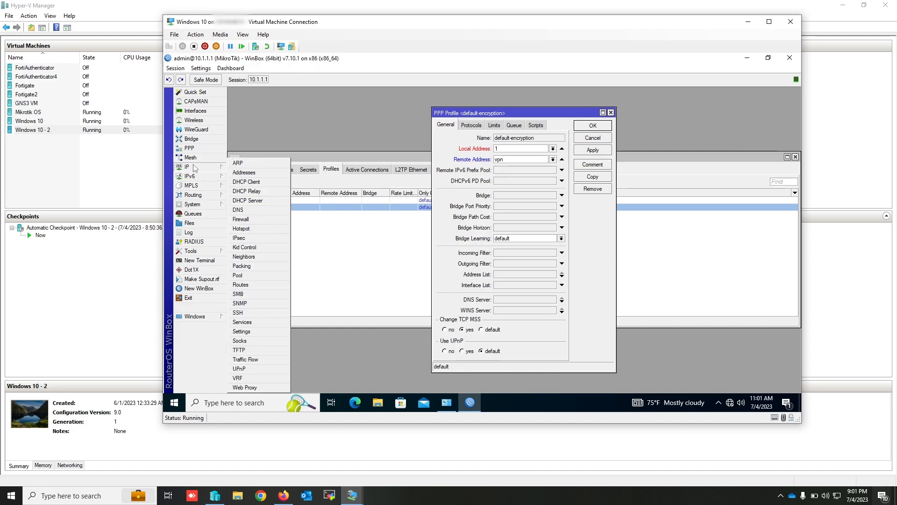
left_click(252, 276)
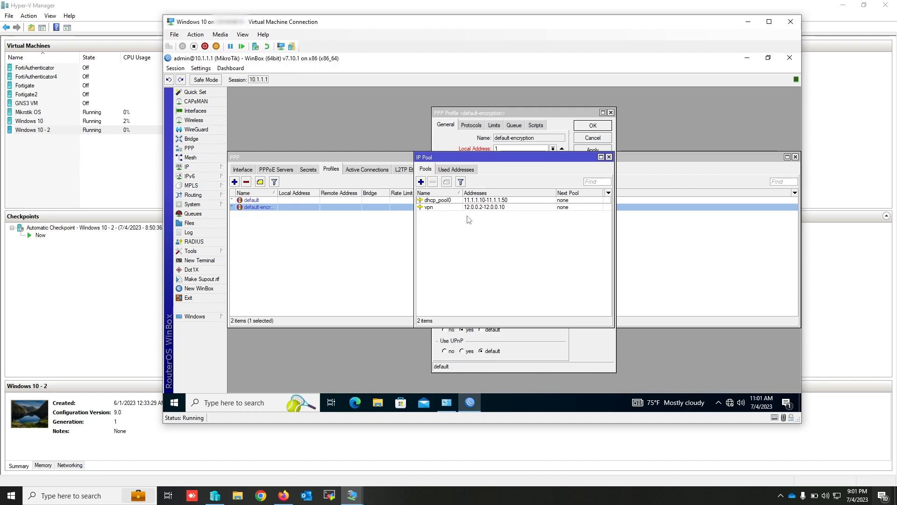
left_click(609, 157)
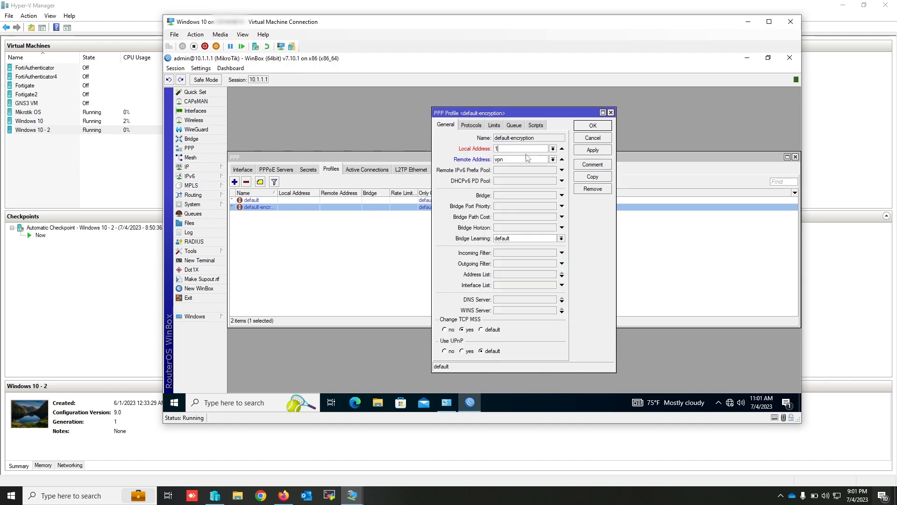
type("0.0.1")
left_click(474, 125)
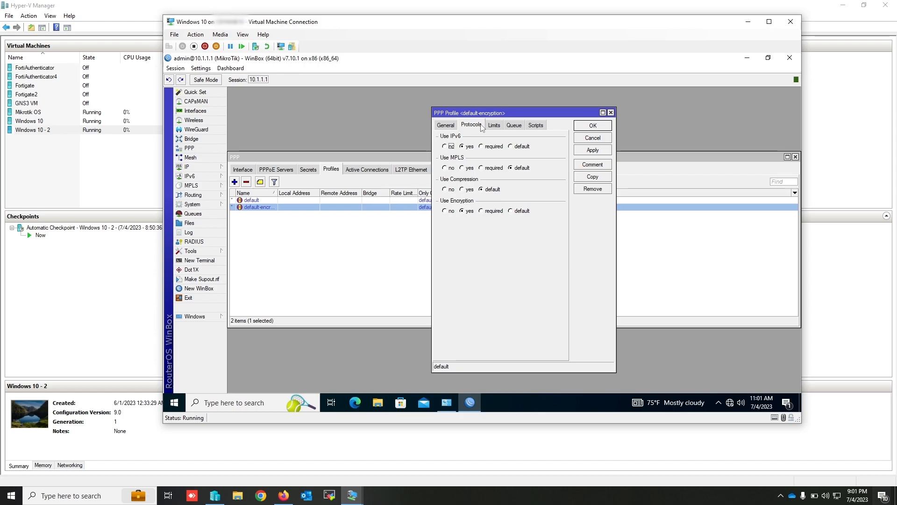
left_click(493, 127)
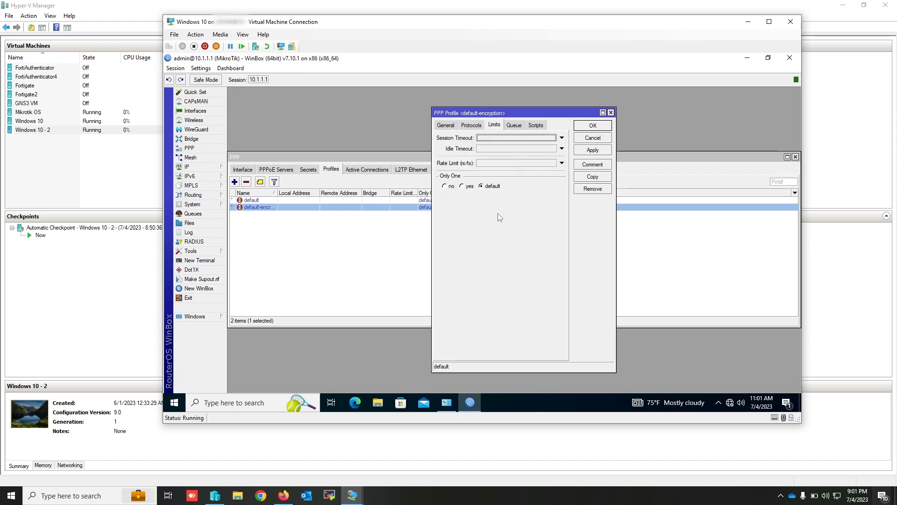
left_click(591, 152)
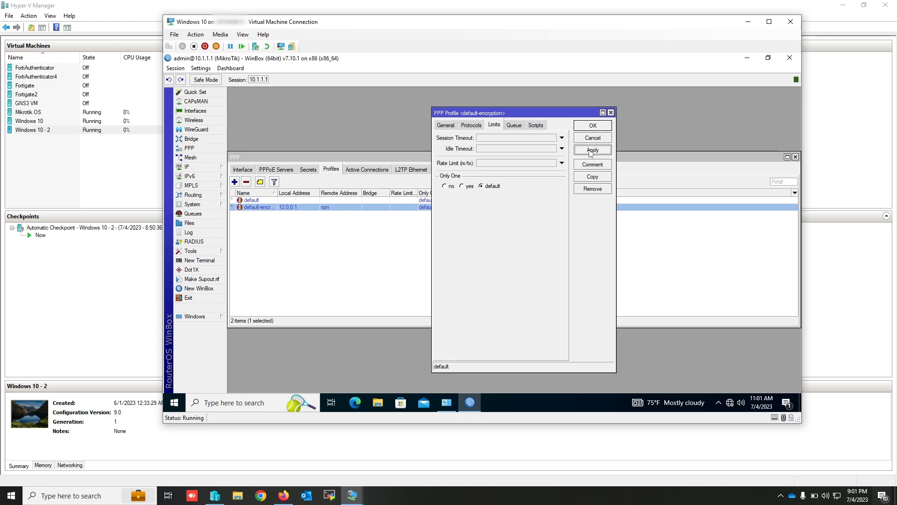
left_click(591, 126)
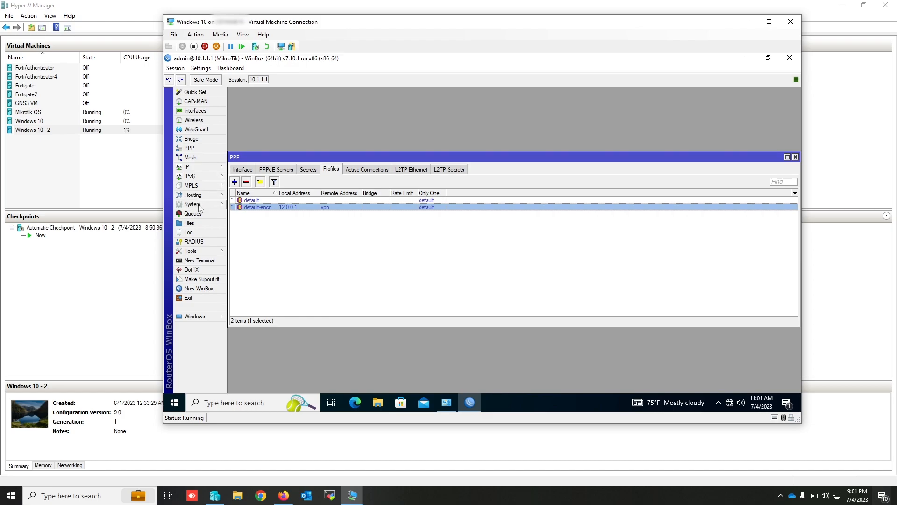
- Create a firewall NAT rule in the srcnat chain with the source address 12.0.0.0/8
left_click(199, 167)
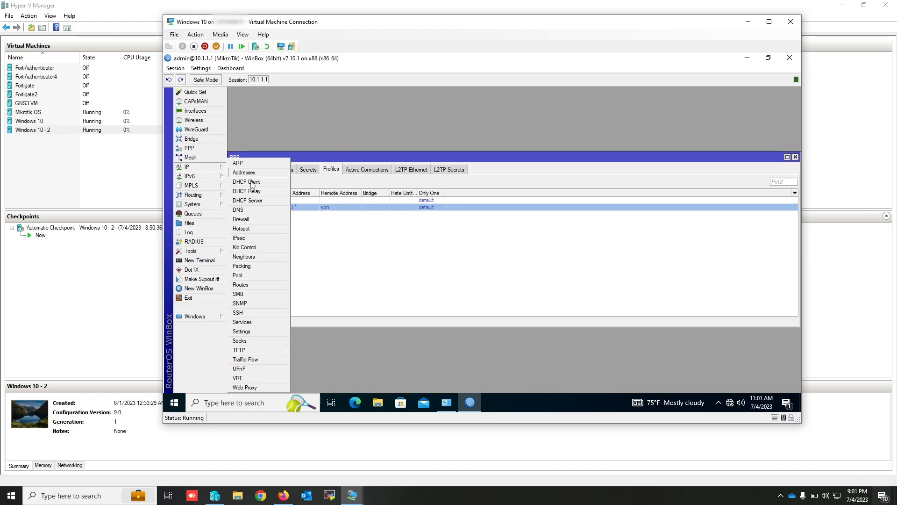
left_click(252, 218)
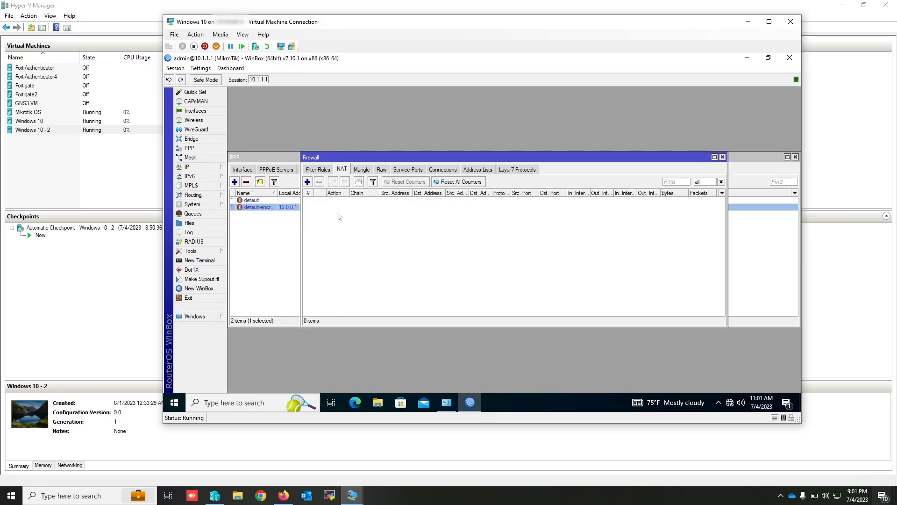
left_click(307, 181)
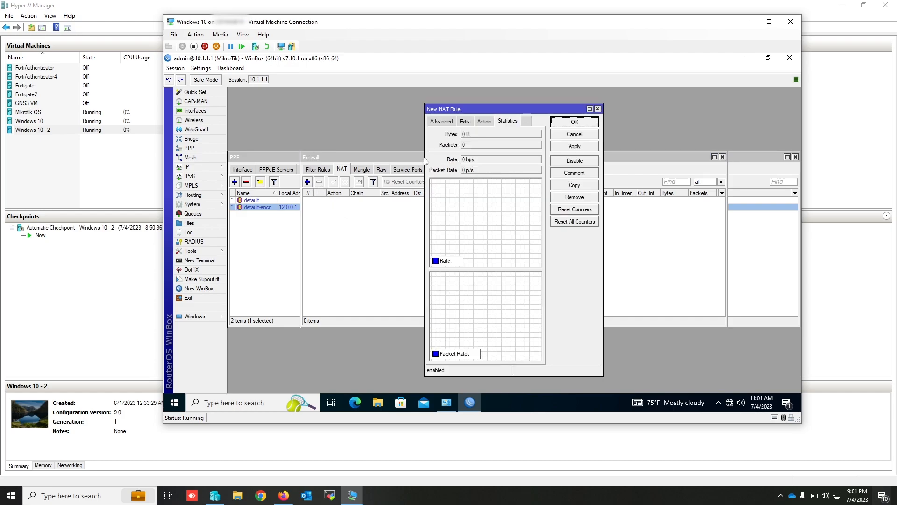
left_click(441, 121)
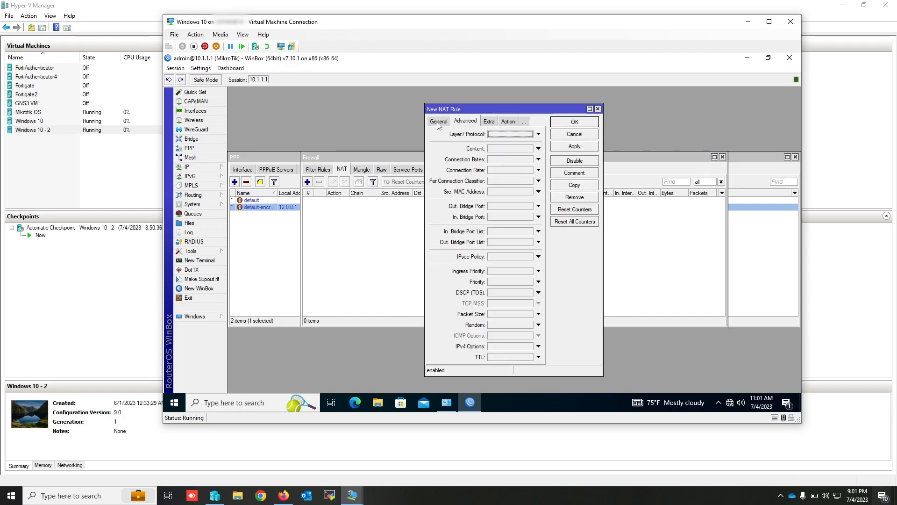
left_click(439, 122)
left_click(484, 146)
type("12")
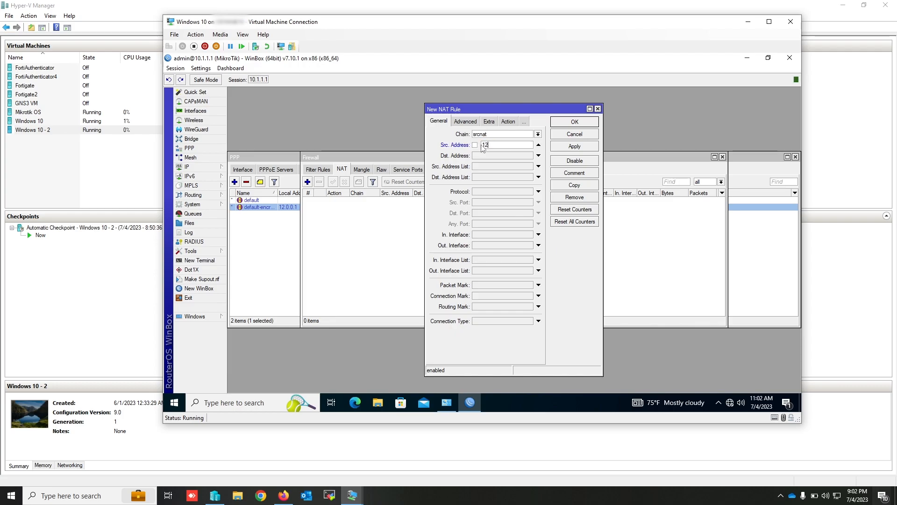
type(".0.0.0/8")
- Set the new NAT rule's action to masquerade and save the rule
left_click(508, 121)
left_click(490, 135)
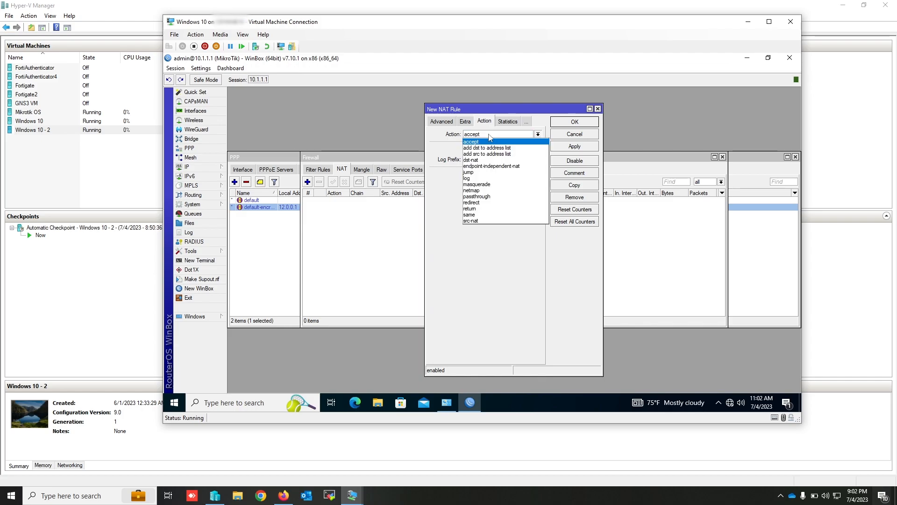
left_click(482, 184)
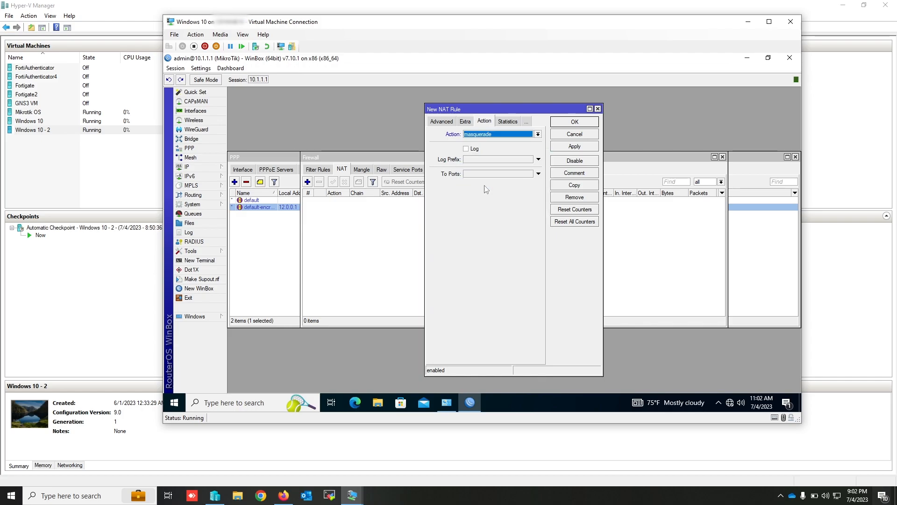
left_click(579, 122)
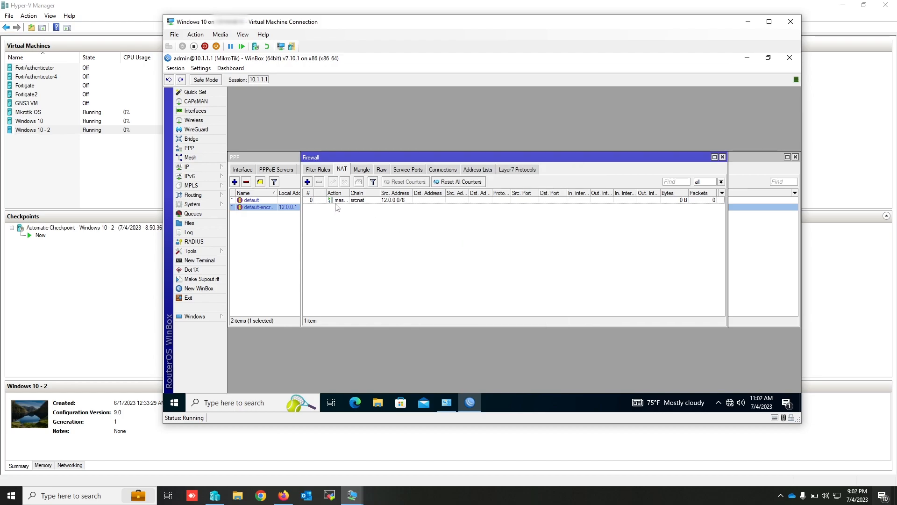
- In the existing PPP secret, re-enter the account password, set the service to pptp and save it
left_click(284, 156)
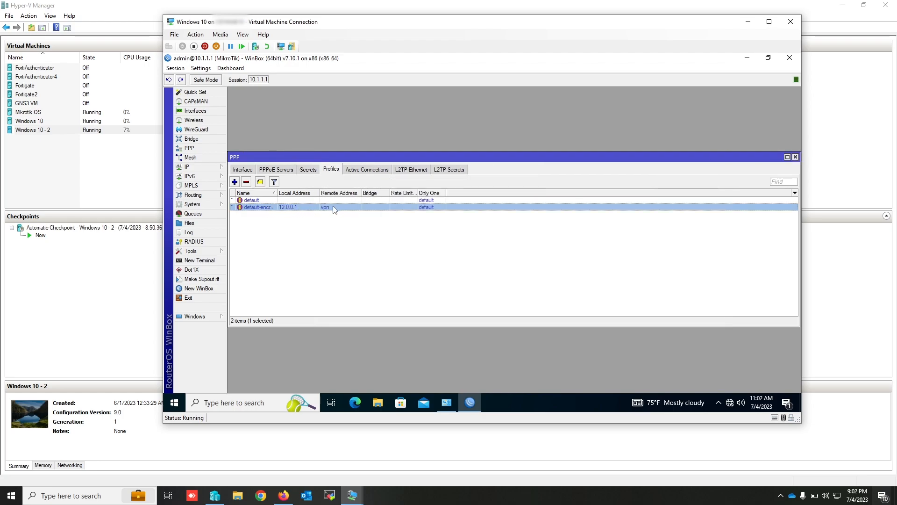
left_click(311, 171)
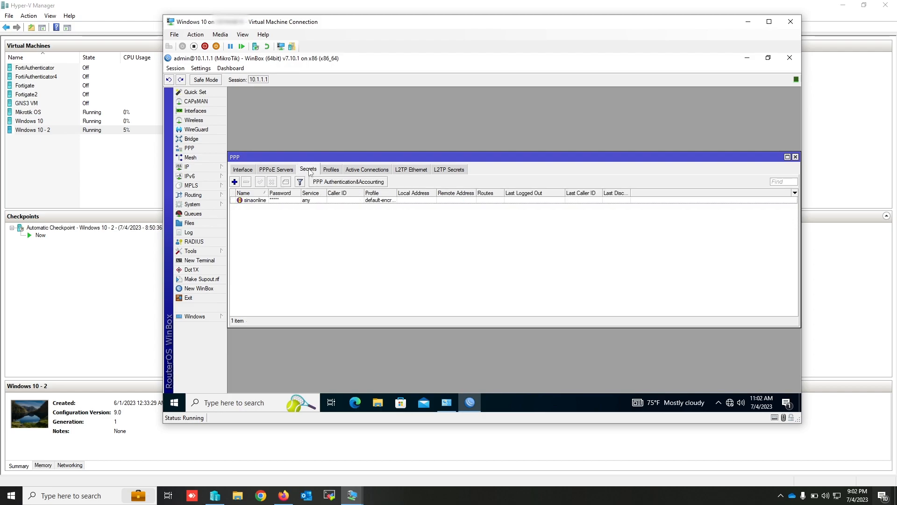
double_click(260, 202)
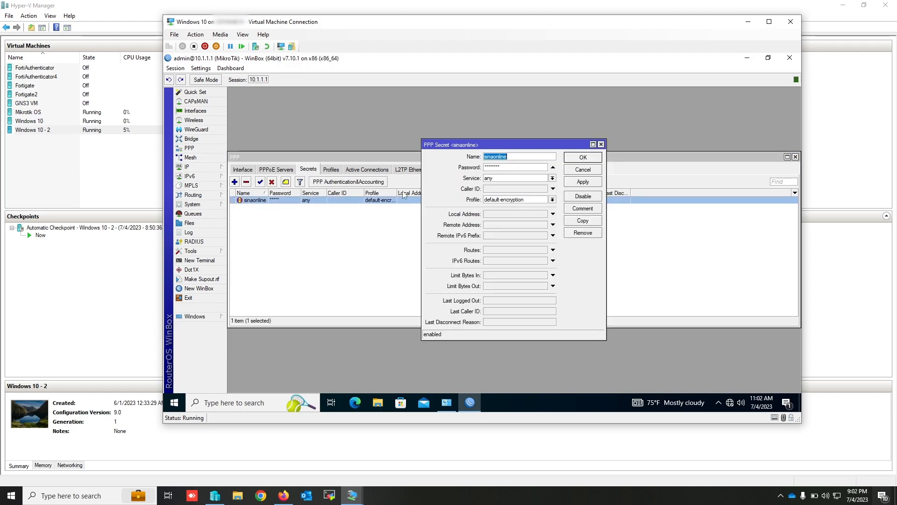
double_click(493, 167)
type("*")
left_click(552, 178)
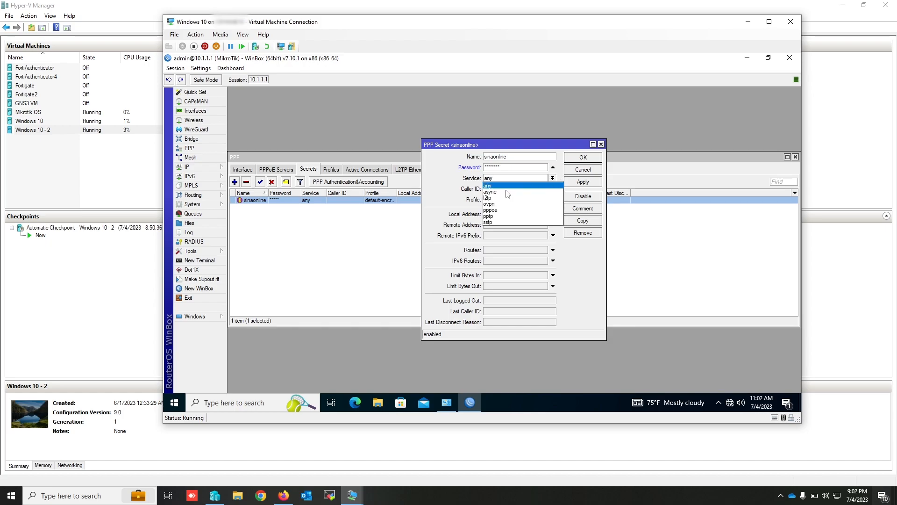
left_click(499, 219)
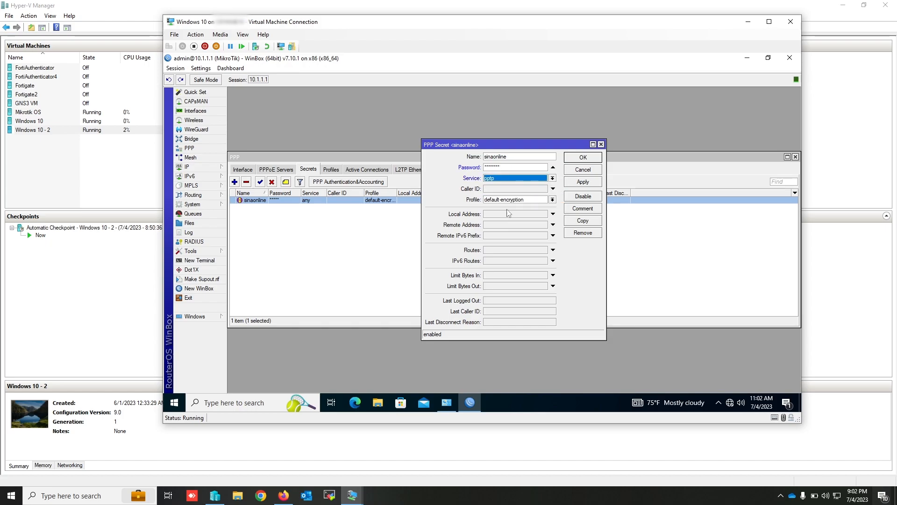
left_click(588, 184)
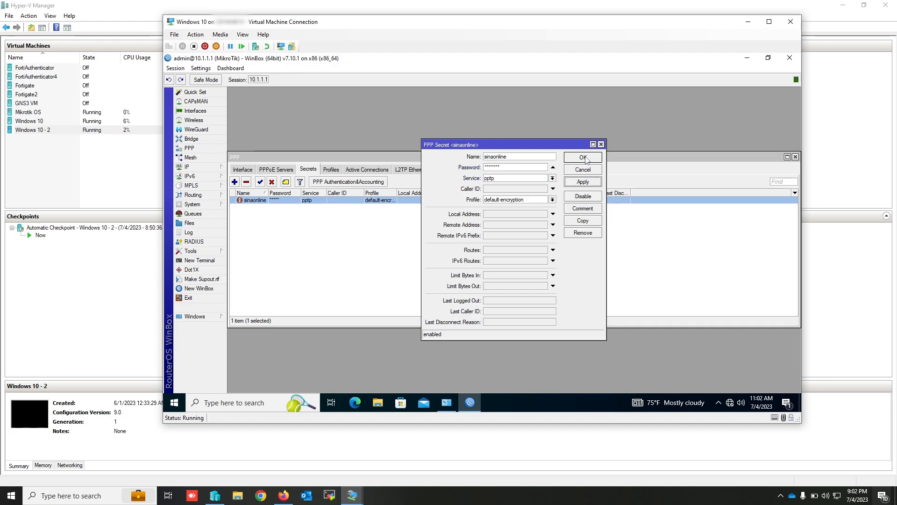
left_click(583, 158)
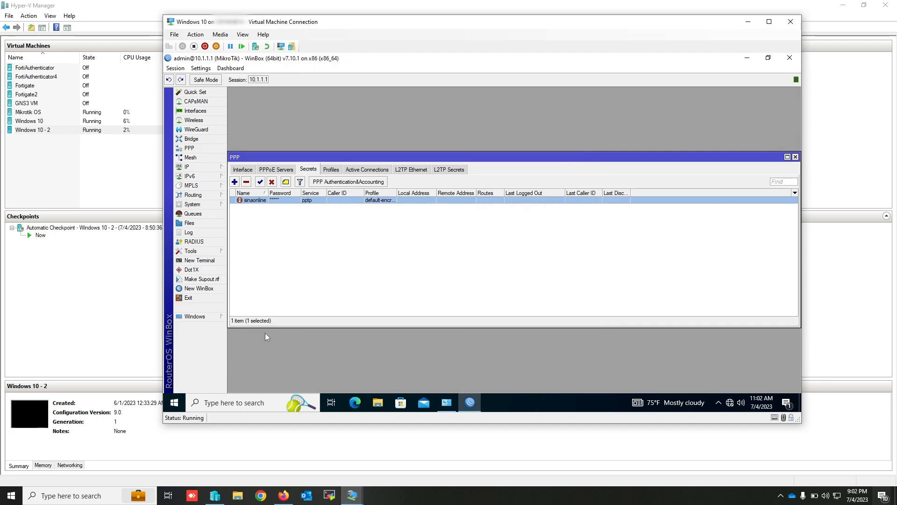
- Switch to the Windows 10 - 2 virtual machine and run tracert 8.8.8.8 in its Command Prompt
left_click(353, 495)
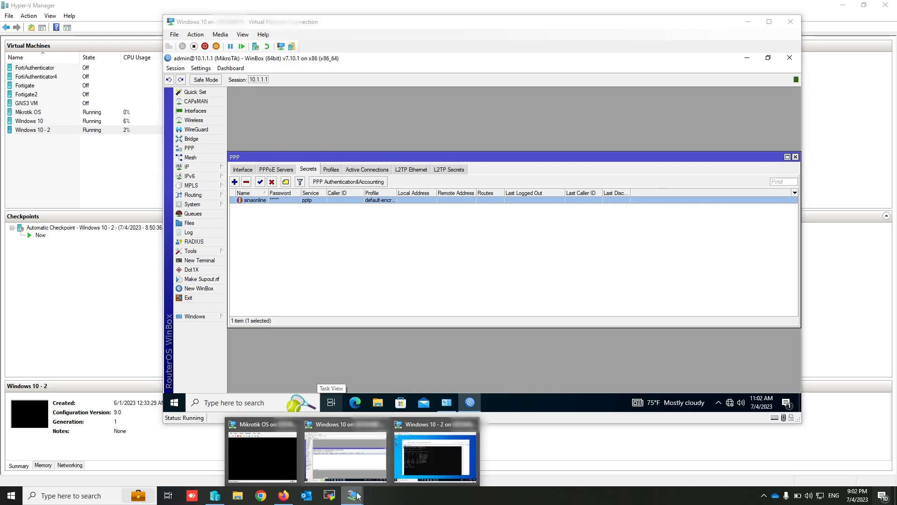
left_click(428, 455)
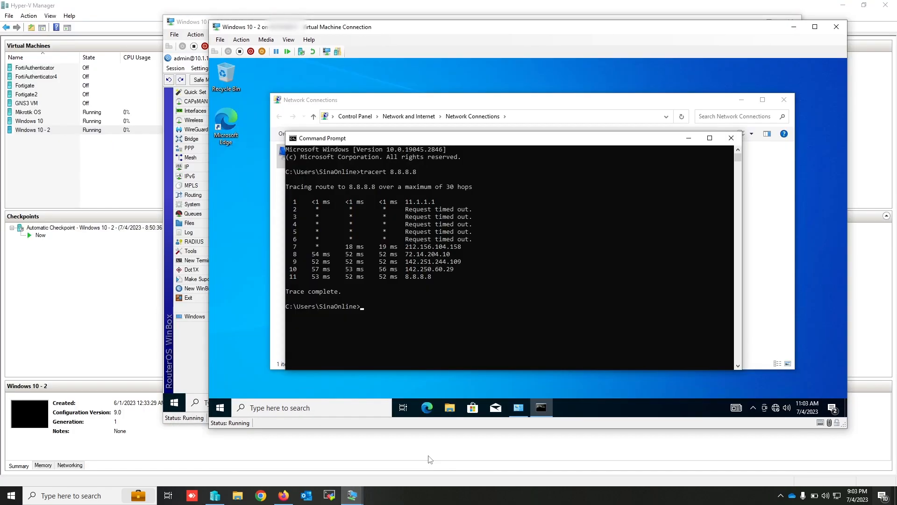
key("Return")
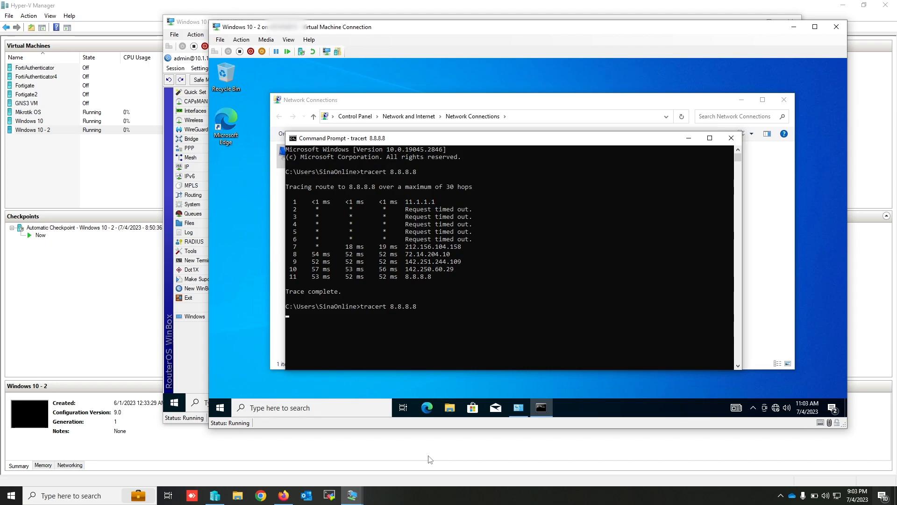
- Start a VPN connection in the Windows VPN settings with the provider Windows (built-in) and the connection name Internet
left_click(220, 407)
type("vpn")
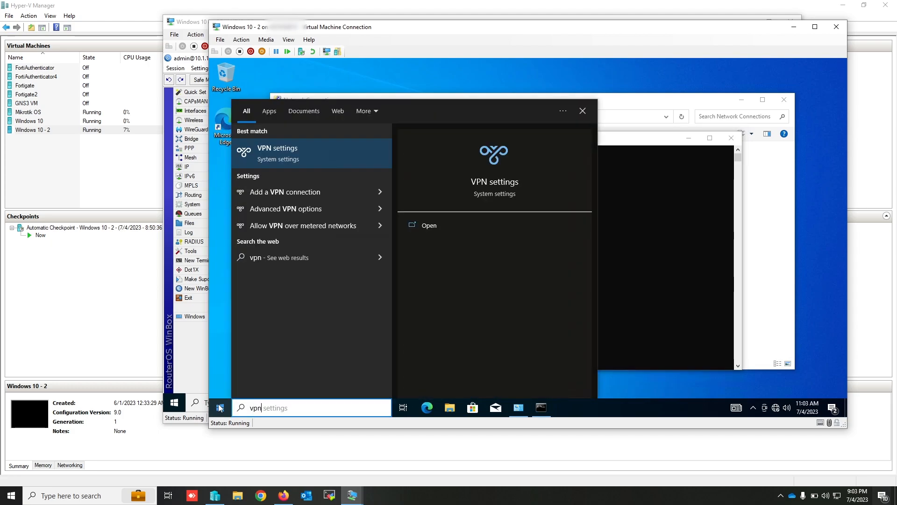
key("Return")
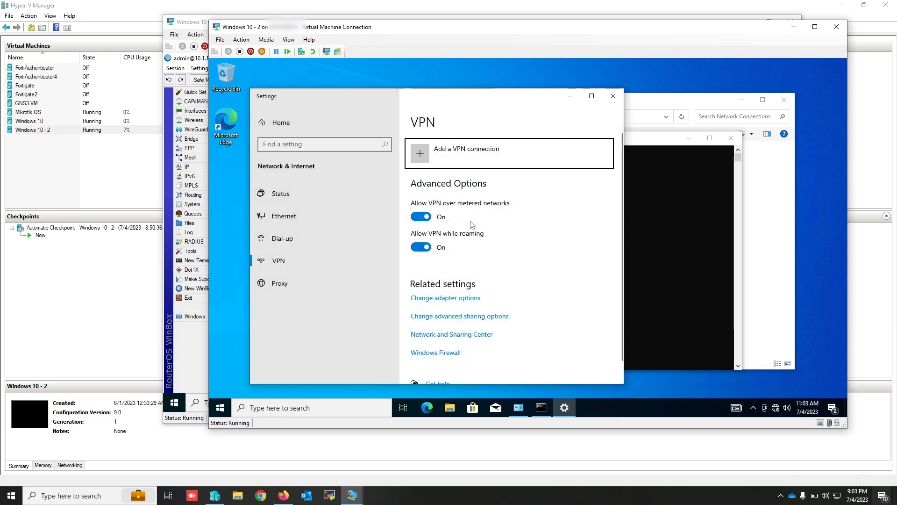
left_click(475, 153)
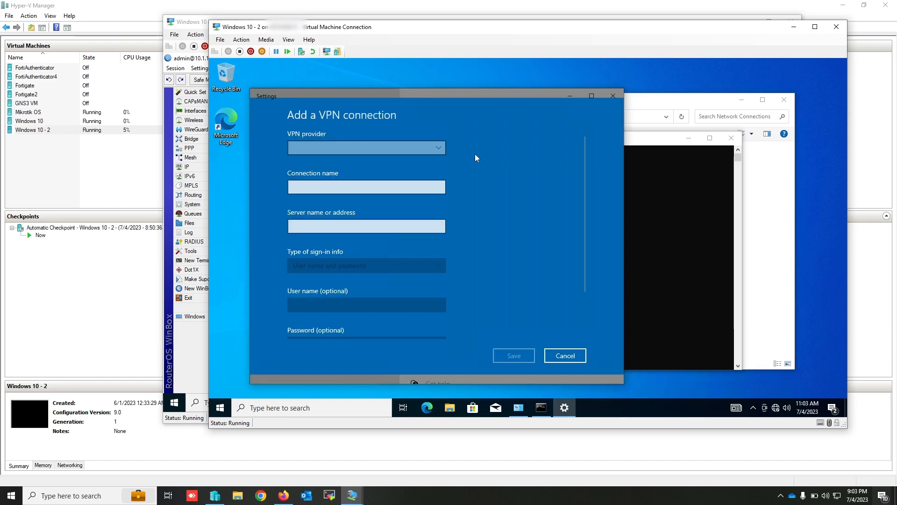
left_click(402, 155)
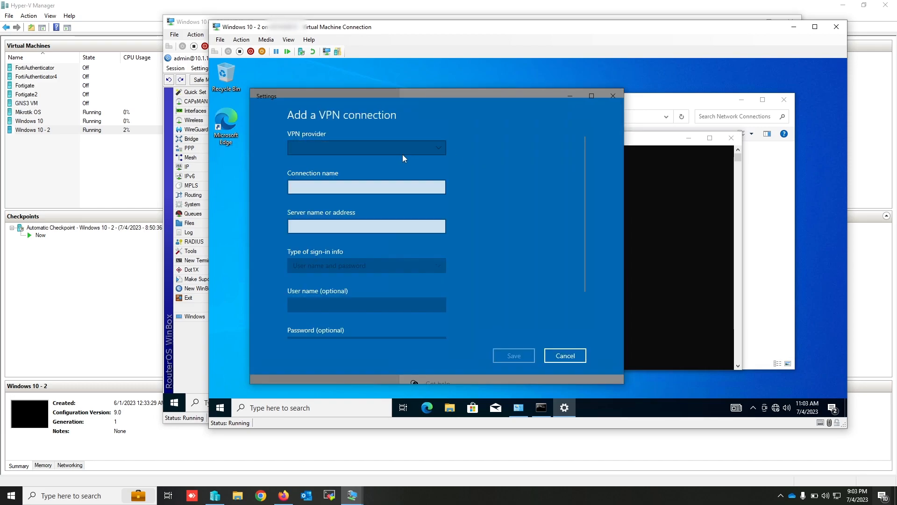
left_click(358, 150)
key("Tab")
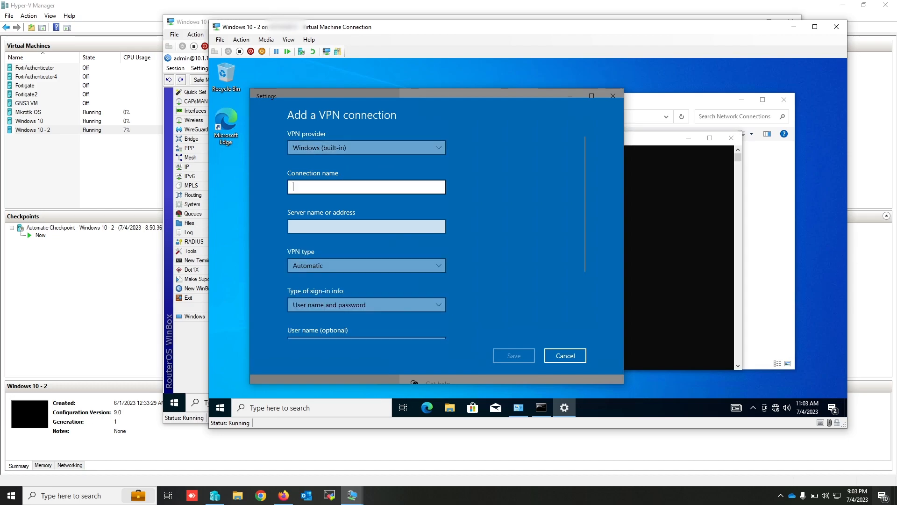
type("Internet")
- Set the VPN server address to 11.1.1.1 and the VPN type to Point to Point Tunneling Protocol (PPTP)
left_click(366, 227)
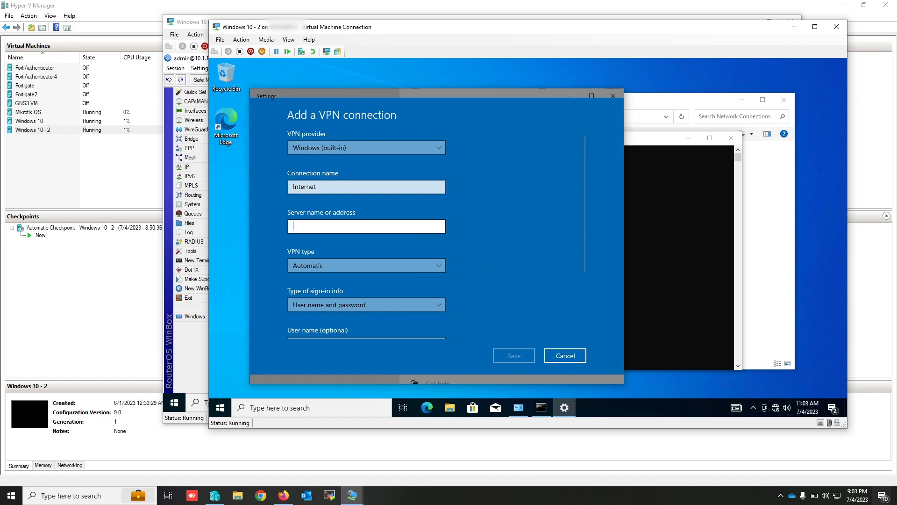
type("11.1.1.1")
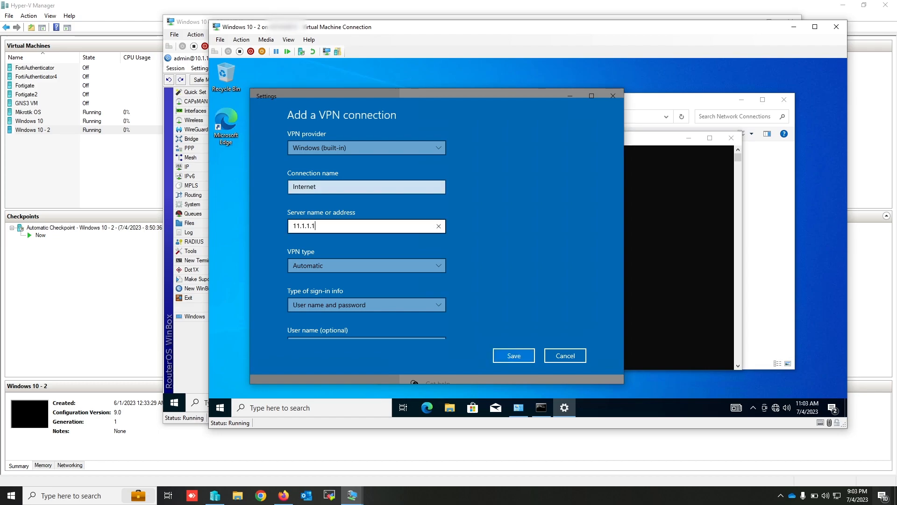
left_click(344, 268)
left_click(345, 285)
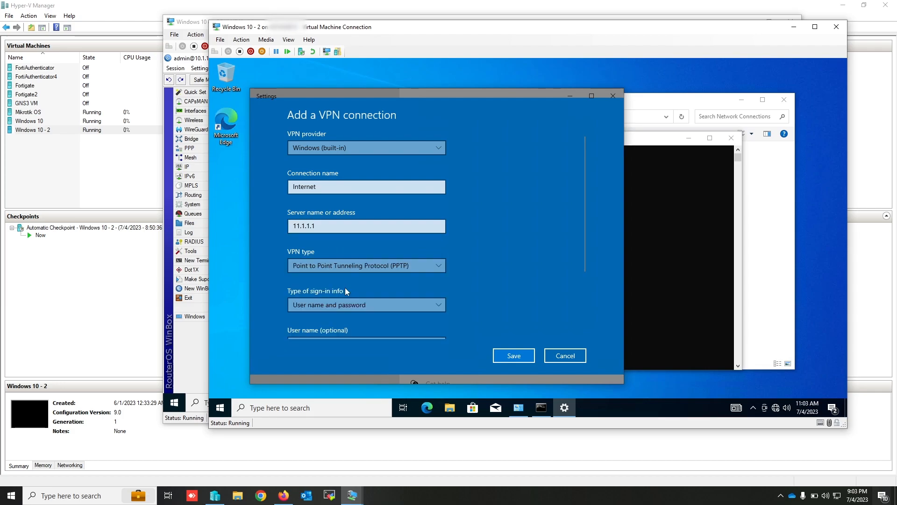
- Enter the PPP account's user name and password for the VPN sign-in and save the connection
scroll(335, 316, "down", 2)
scroll(335, 316, "down", 1)
left_click(335, 251)
type("sinaonline")
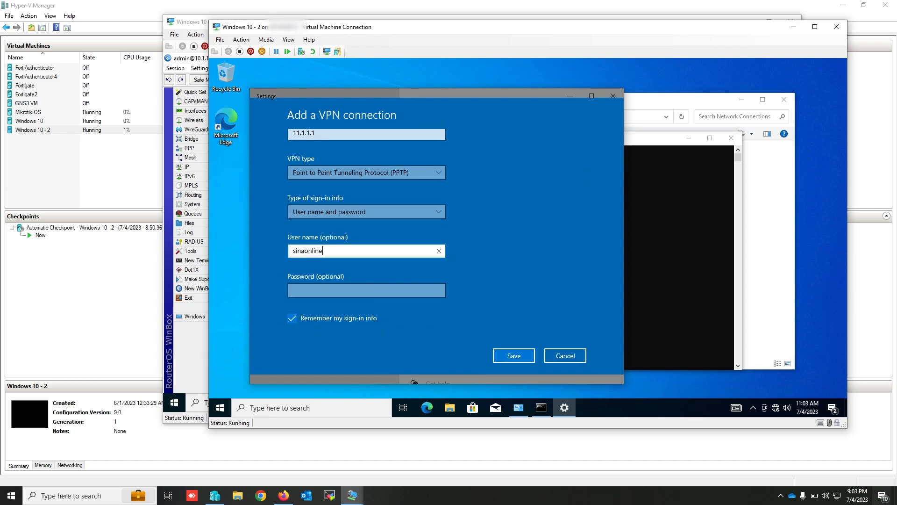
key("Tab")
type("12345678")
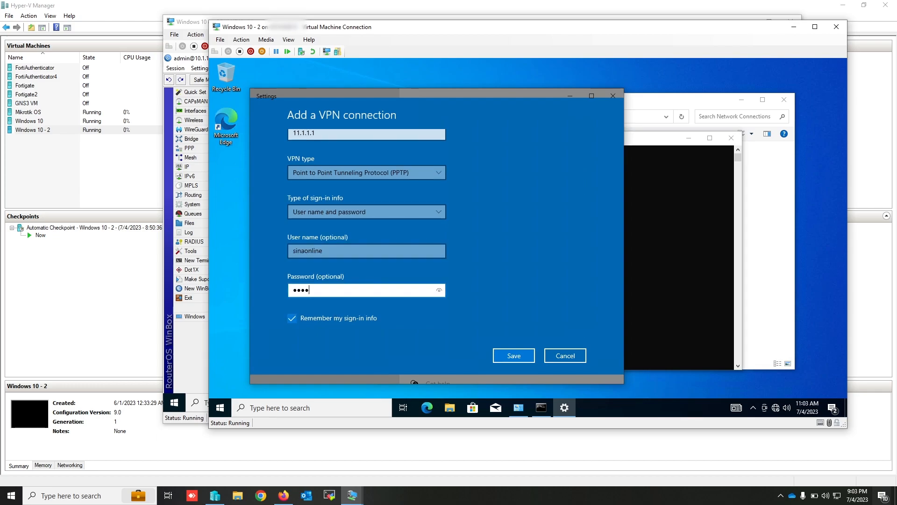
left_click(515, 357)
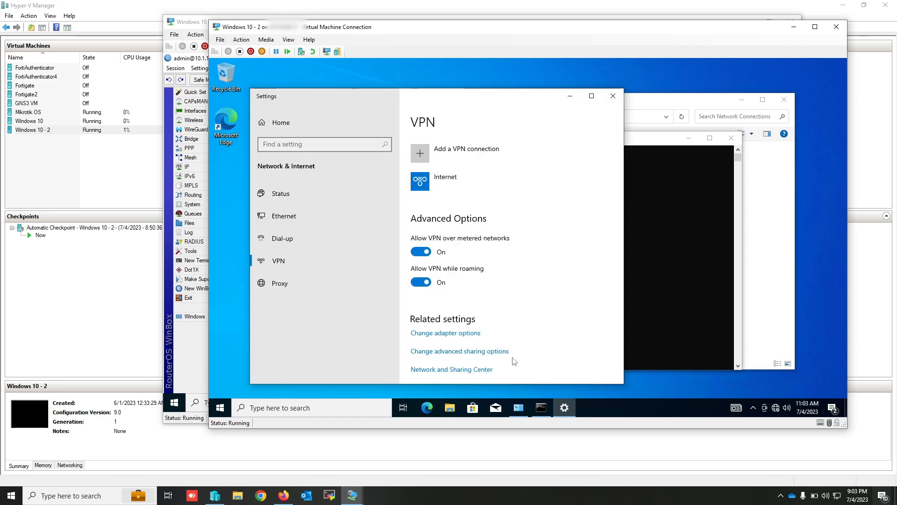
- Connect to the Internet VPN connection
double_click(653, 140)
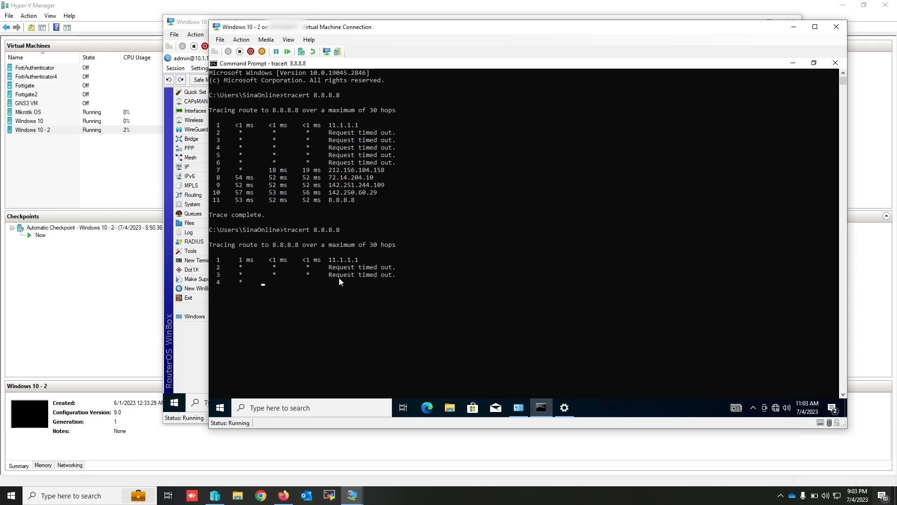
left_click(813, 63)
left_click(481, 113)
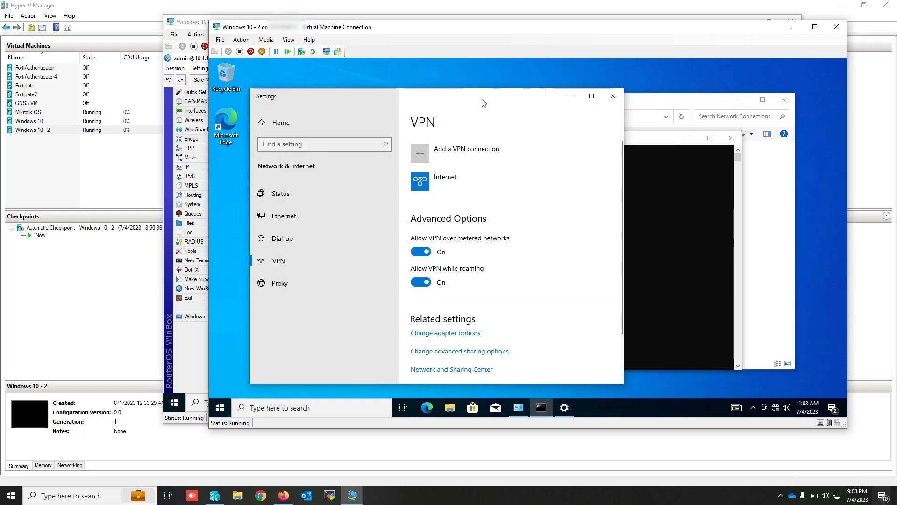
left_click(457, 182)
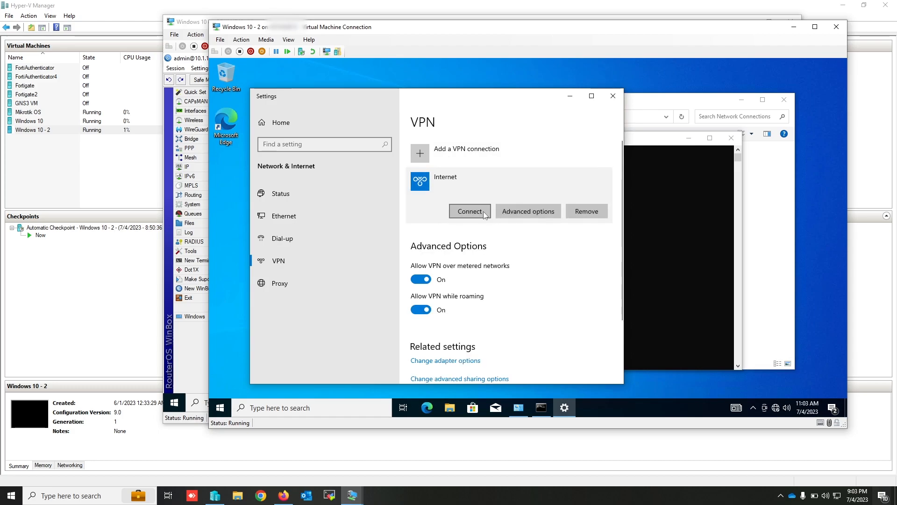
left_click(484, 212)
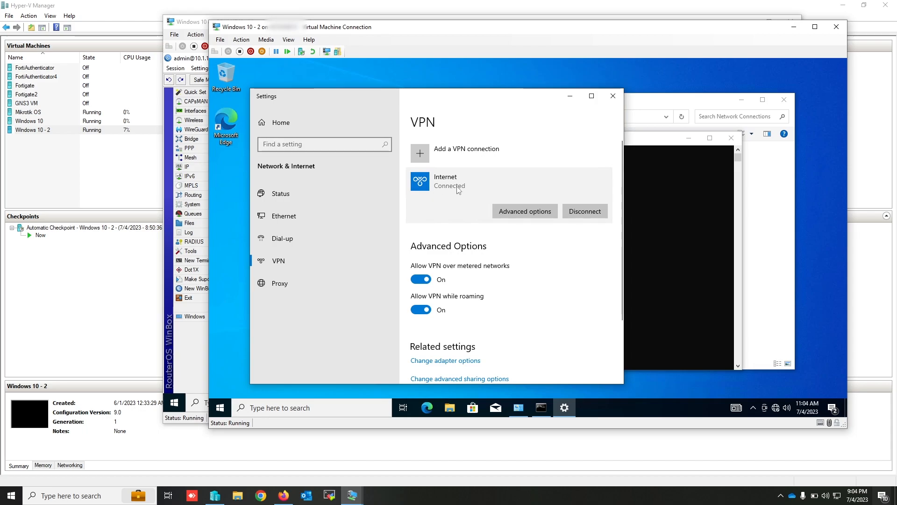
- Abort the running trace in the Command Prompt and run tracert 8.8.8.8 again over the VPN
left_click(652, 150)
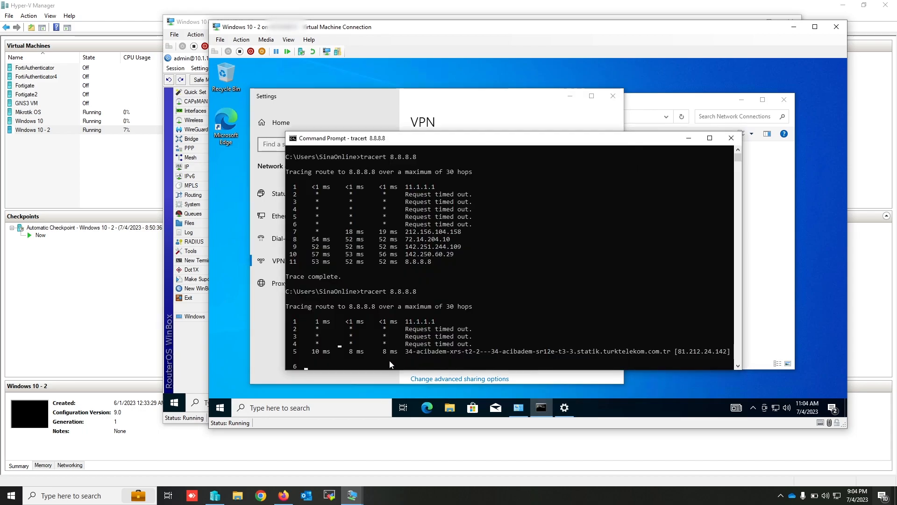
key("ctrl+c")
key("Up")
key("Return")
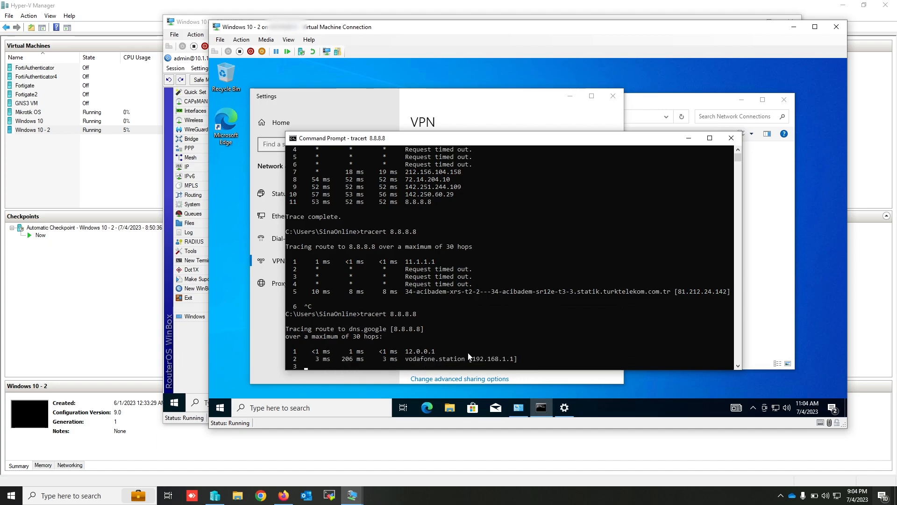
- Abort the running trace, then open Microsoft Edge in the Windows 10 client and complete its first-run setup without signing in
key("ctrl+c")
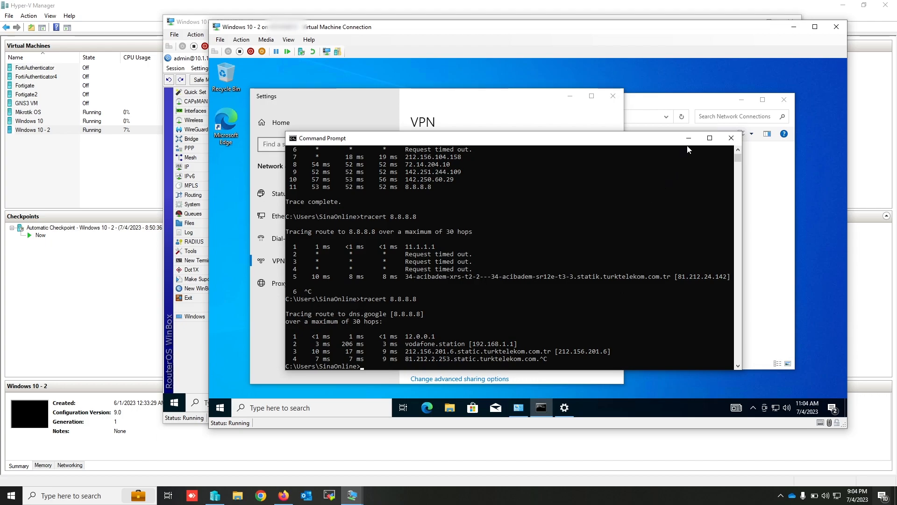
left_click(427, 405)
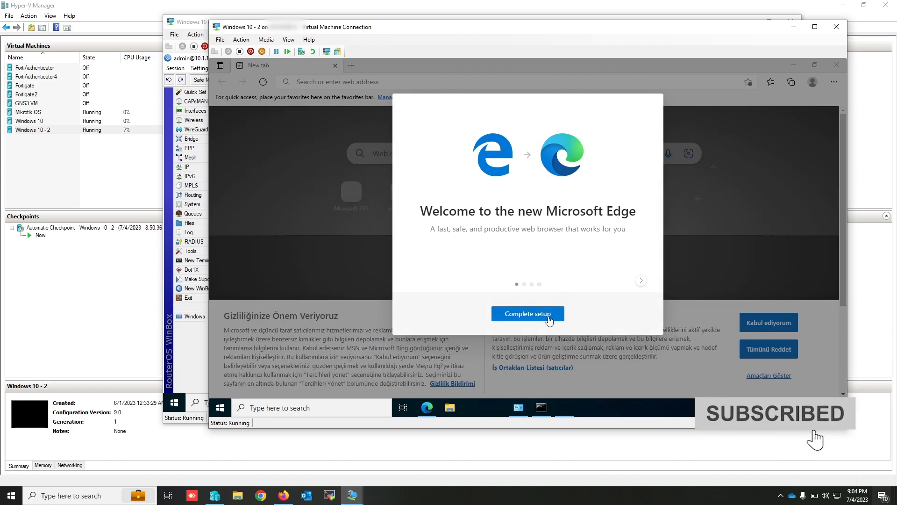
left_click(547, 318)
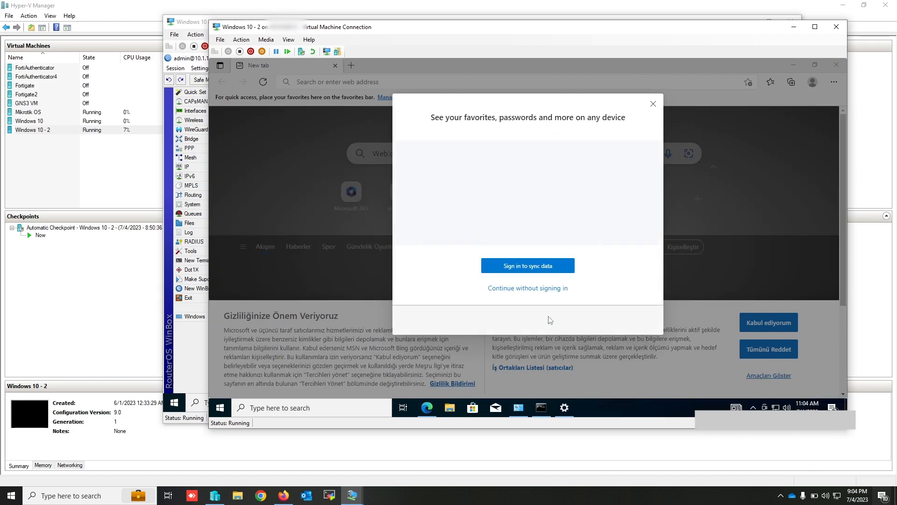
left_click(537, 291)
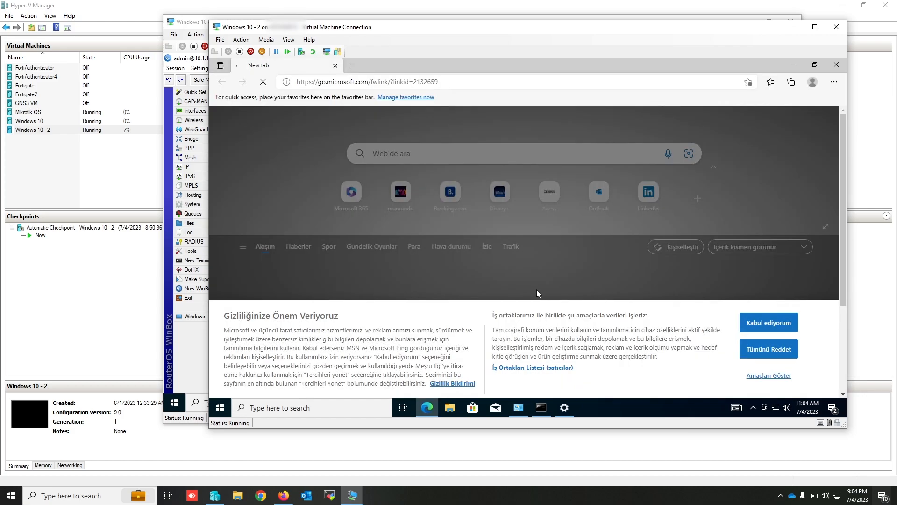
- Search the web for speedtest in Microsoft Edge
left_click(553, 84)
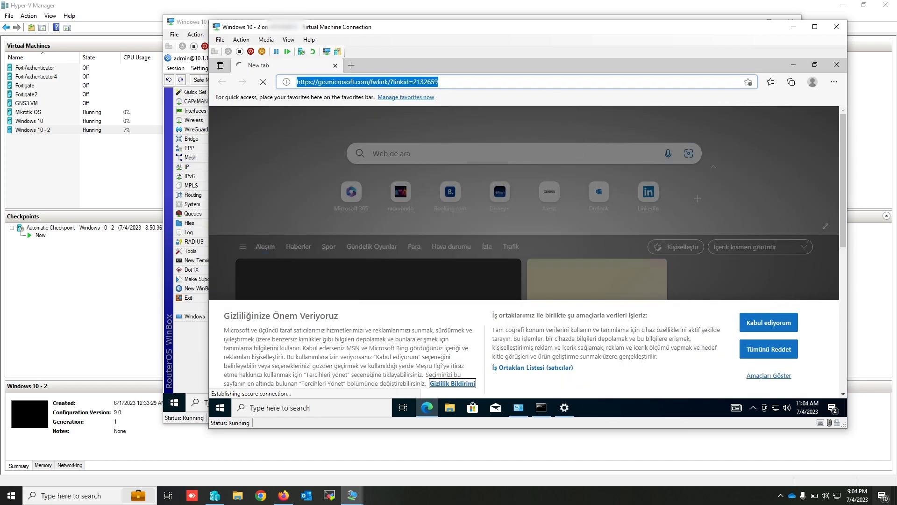
type("speed")
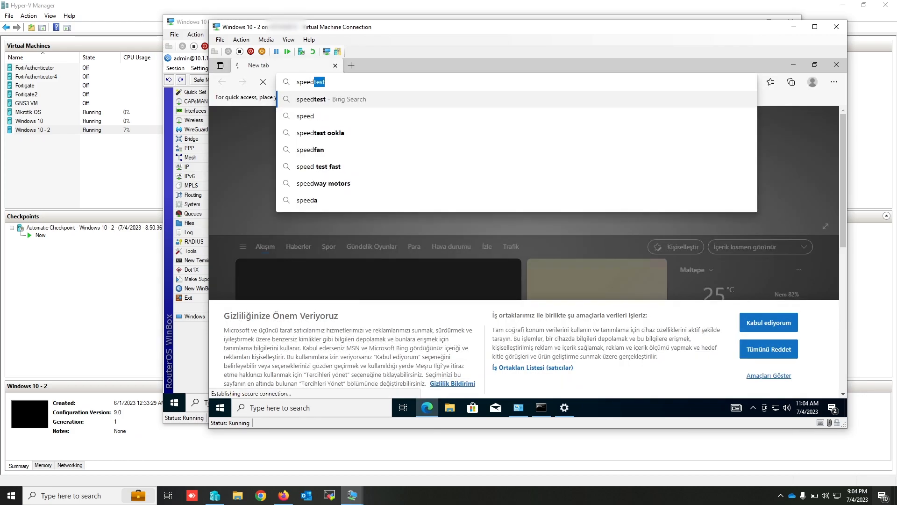